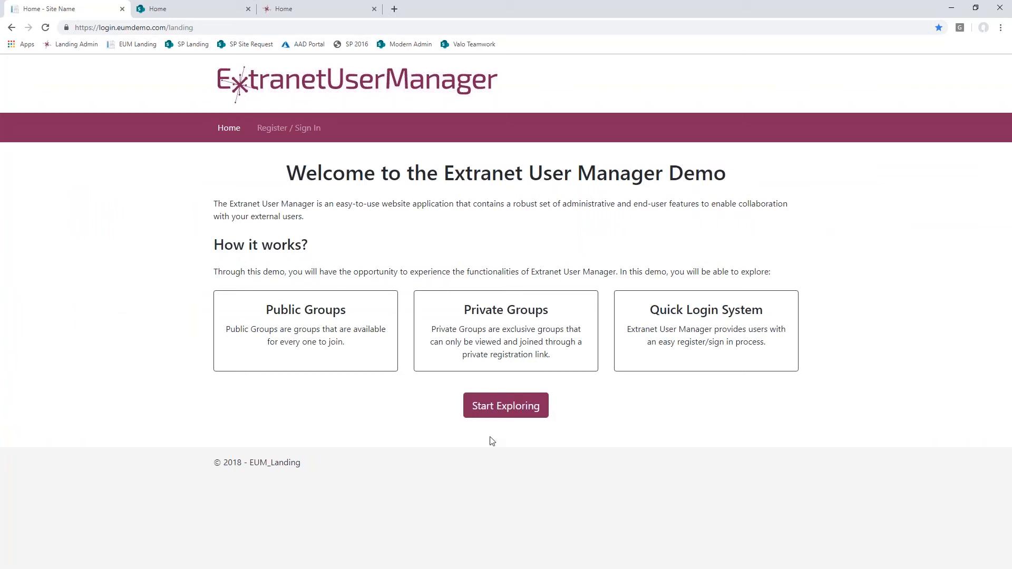
- View the public groups on the landing site, and open the Public Group - No Approval site in SharePoint
left_click(499, 409)
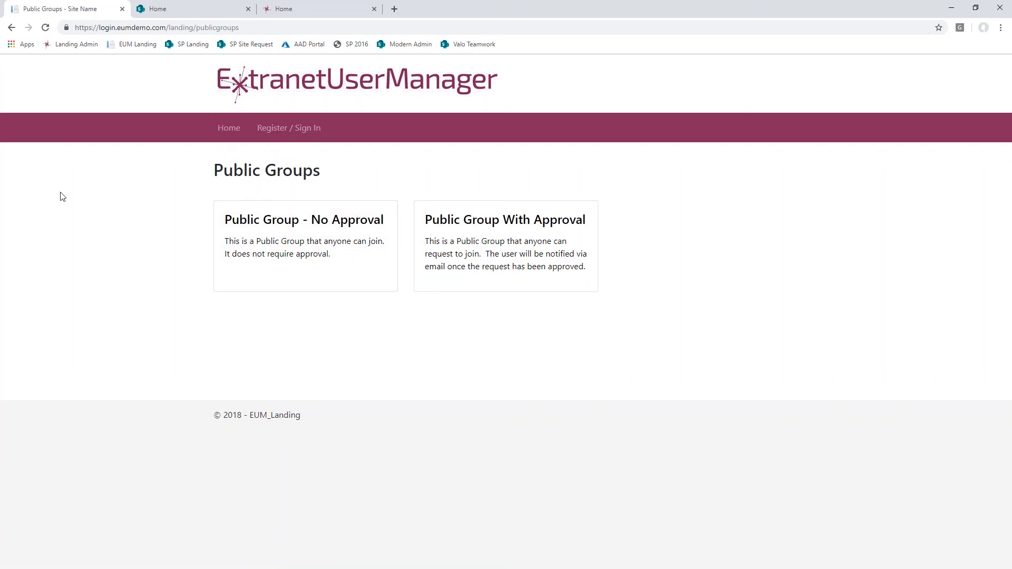
left_click(184, 9)
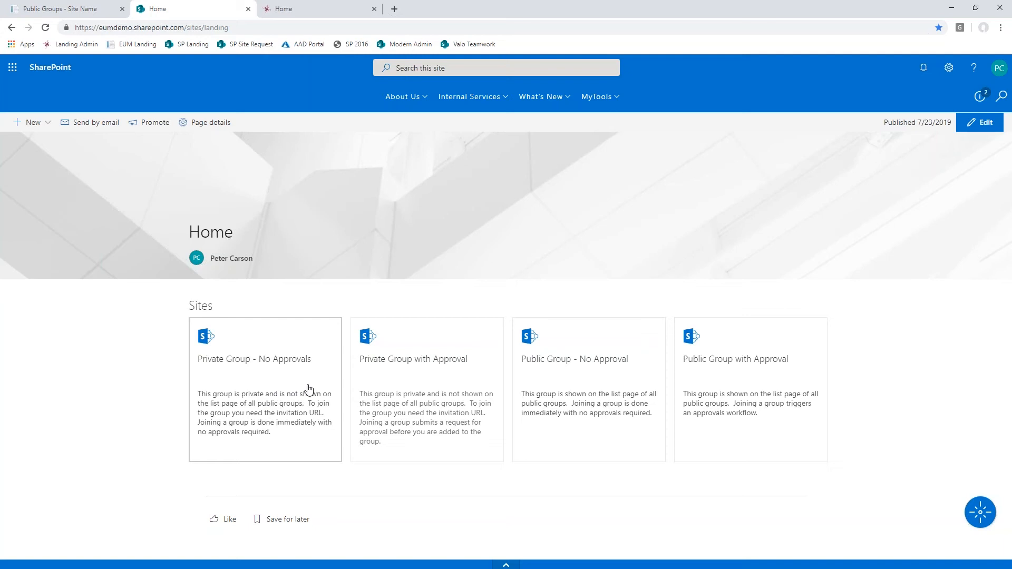
left_click(585, 393)
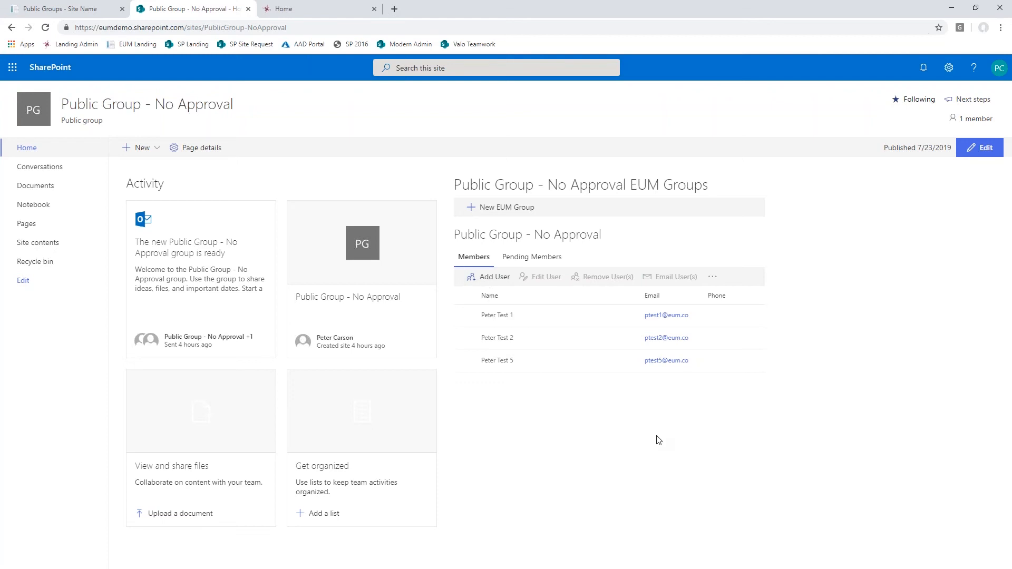
- Start adding a user to the Public Group - No Approval members with the new user's e-mail address
left_click(494, 278)
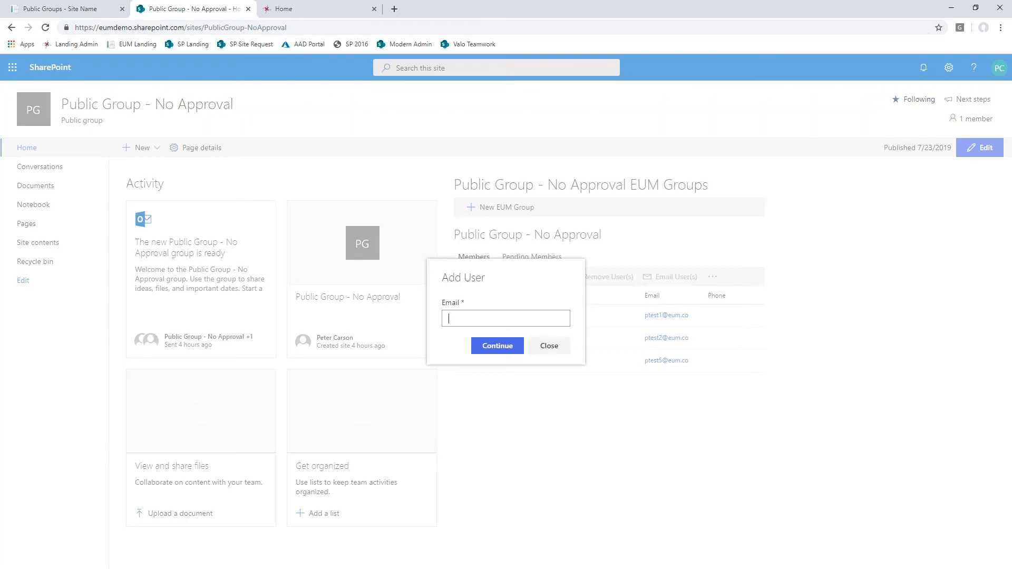
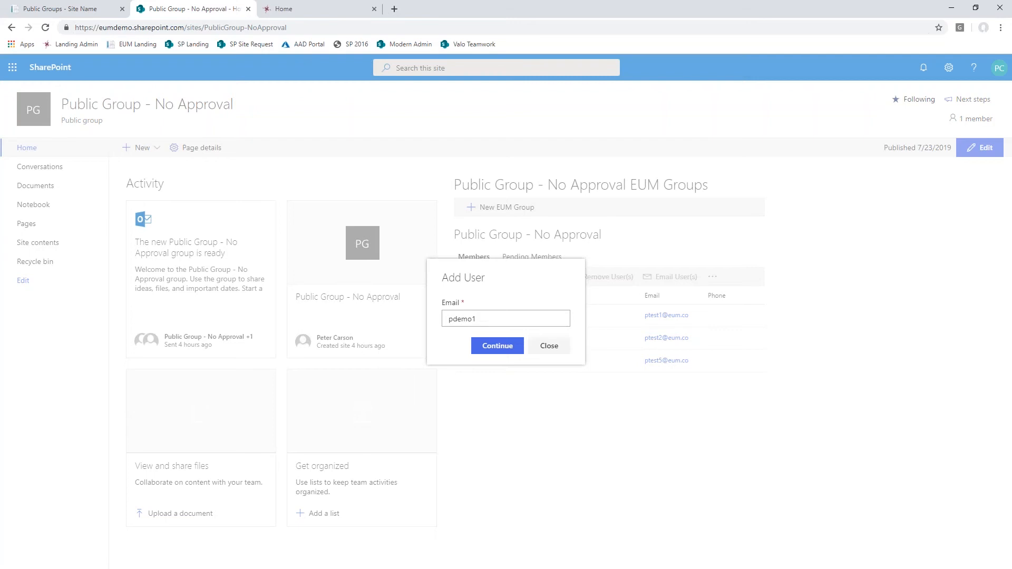
left_click(496, 346)
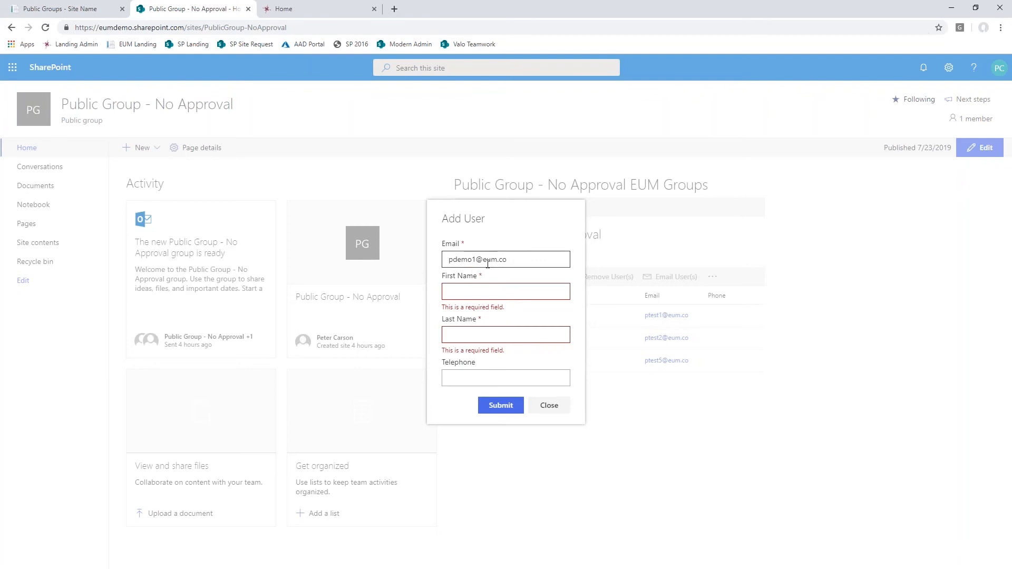
- Fill in the new user's first and last name, submit the user, and select the added member in the list
left_click(464, 292)
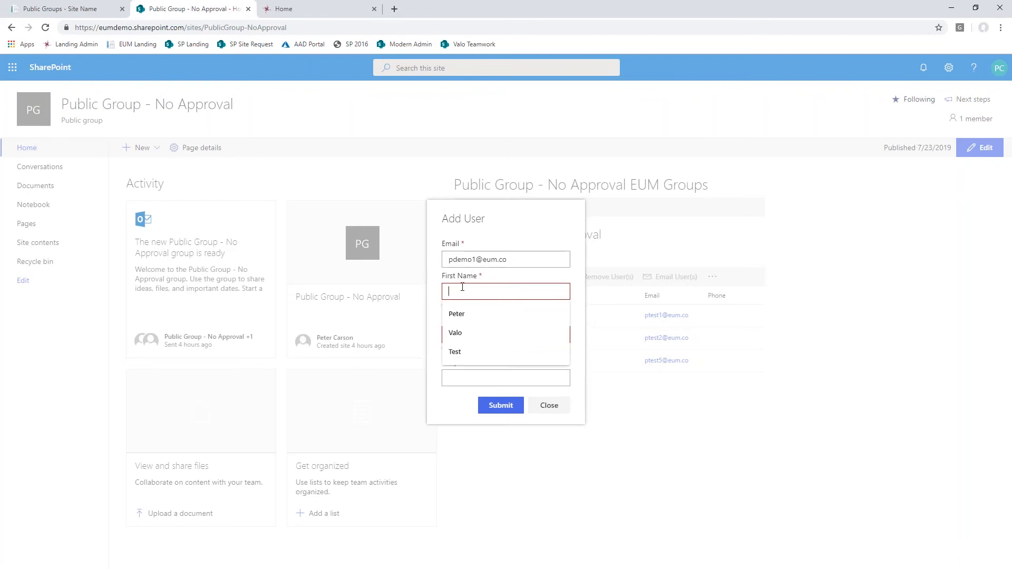
type("Peter")
key("Tab")
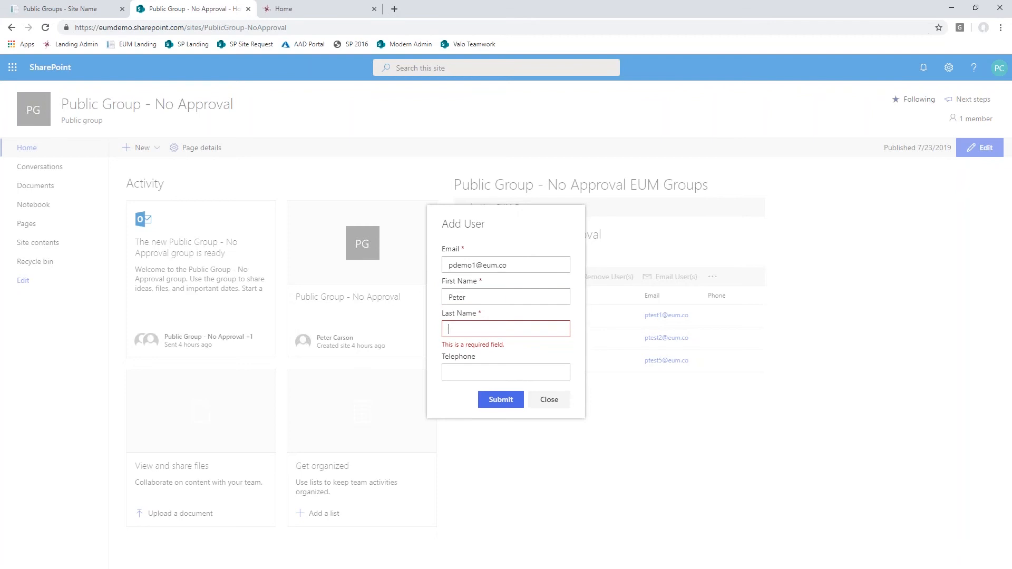
type("Demo 1")
key("Tab")
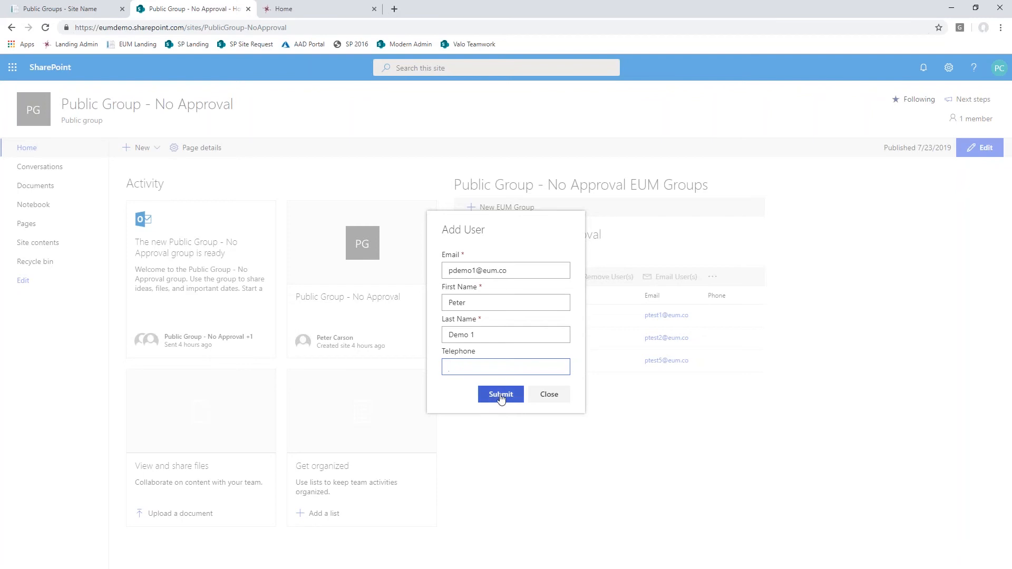
left_click(493, 395)
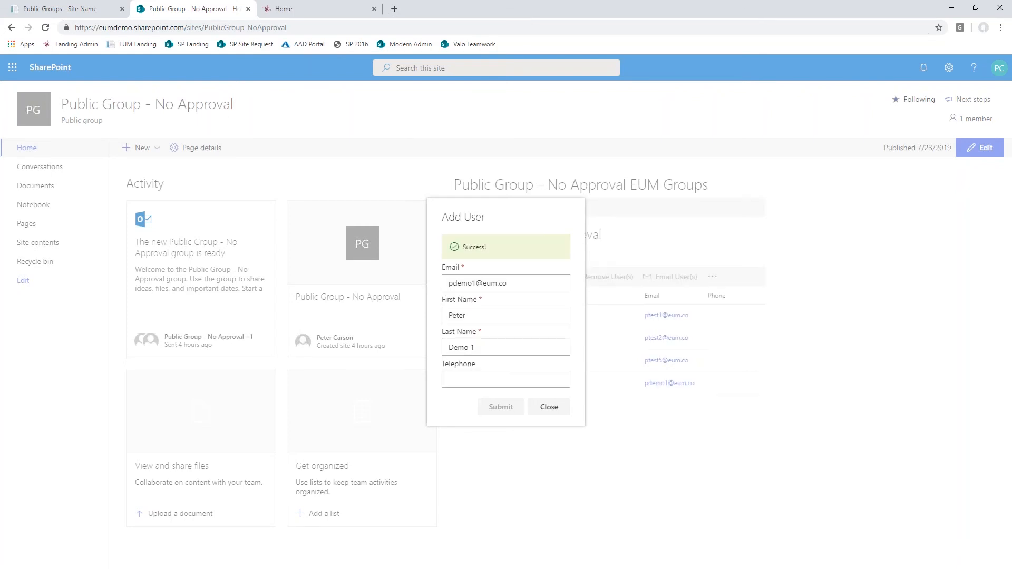
left_click(555, 410)
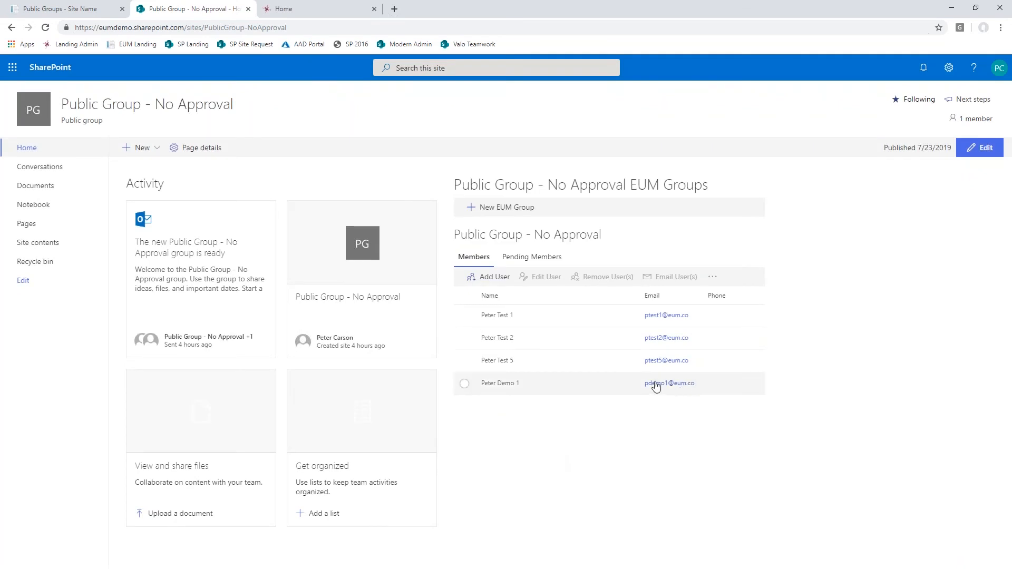
left_click(608, 385)
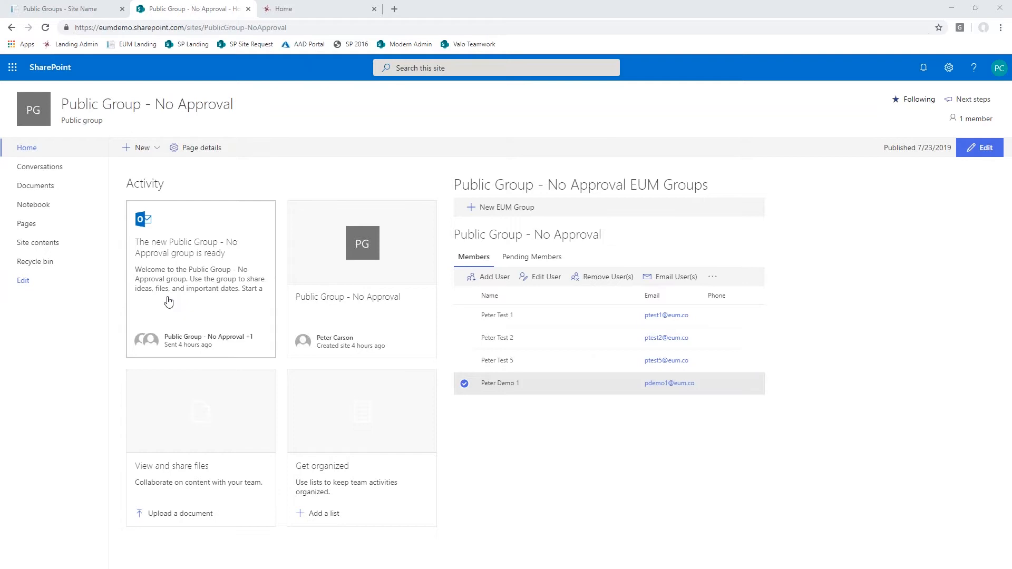
- Switch to Outlook, open the newest invitation to access the EUM Extranet, and copy its landing site link
key("alt+Tab")
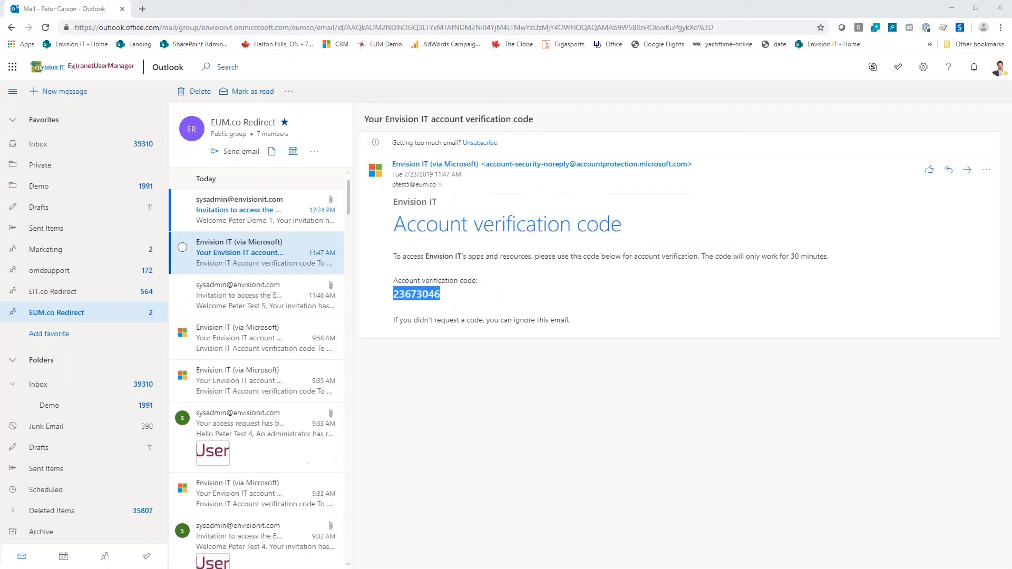
left_click(245, 207)
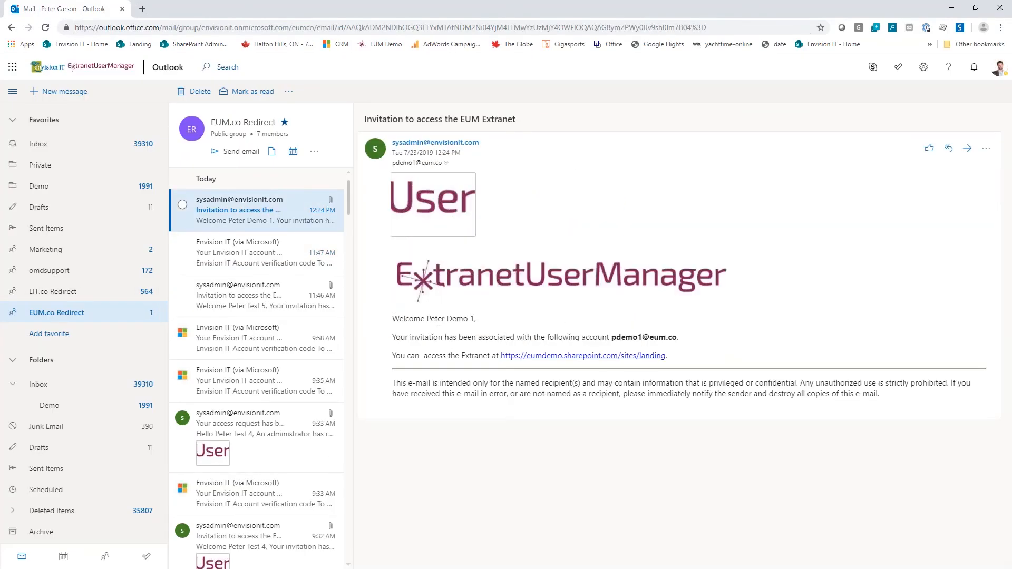
left_click_drag(488, 324, 429, 325)
right_click(581, 358)
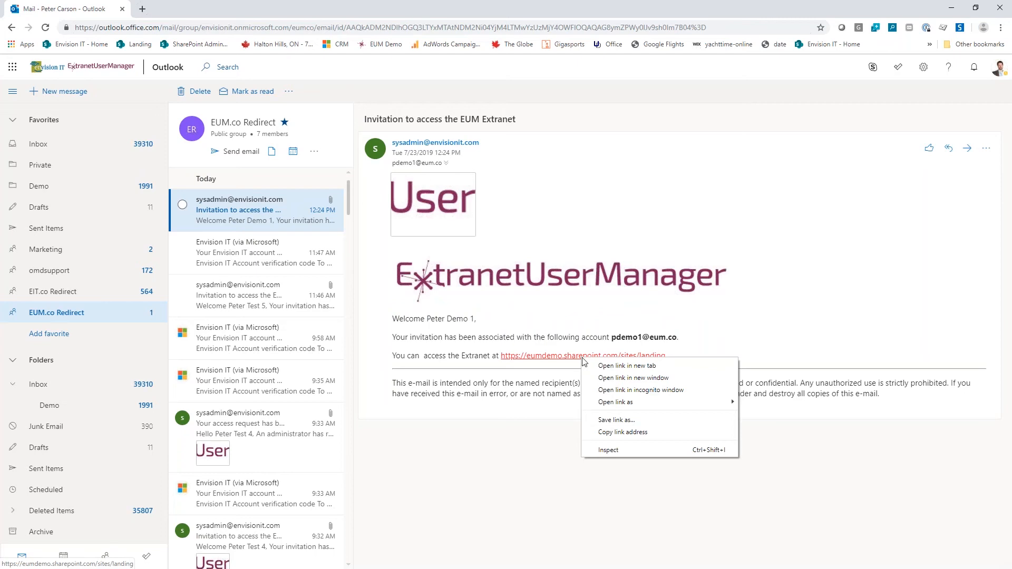
left_click(614, 433)
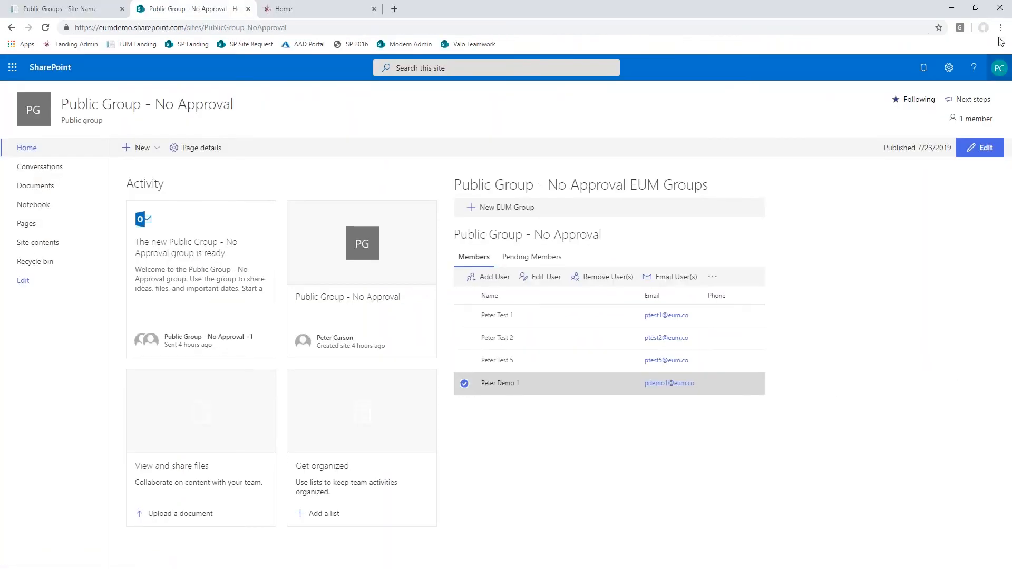
- Open the copied landing site link in a new incognito browser window
left_click(1001, 27)
left_click(933, 68)
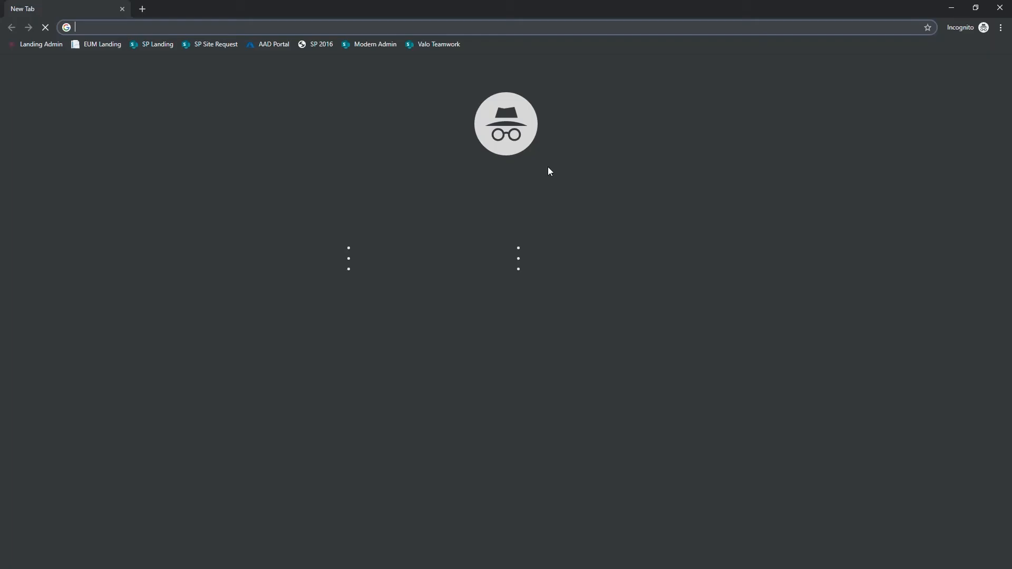
key("ctrl+v")
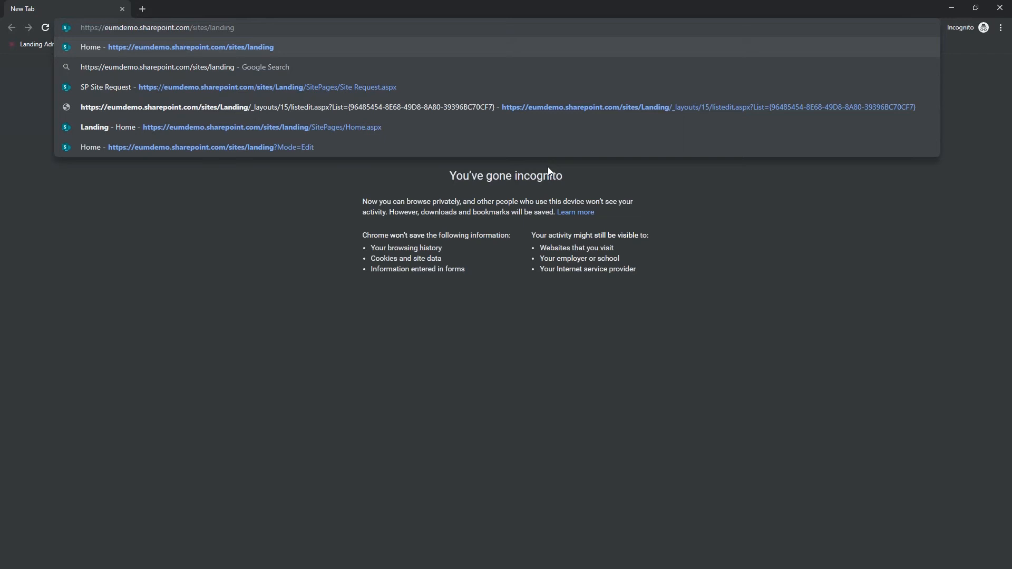
key("Return")
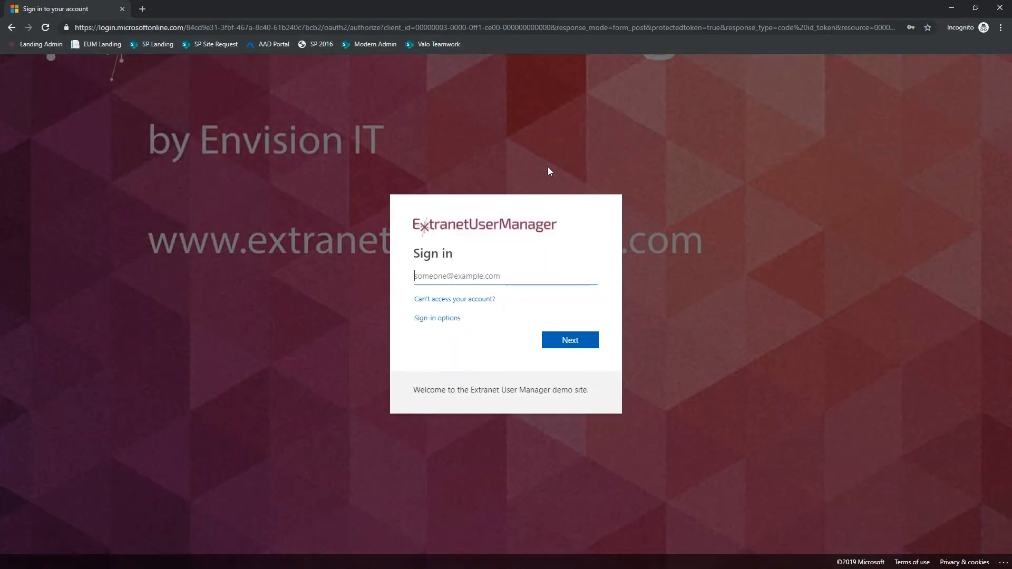
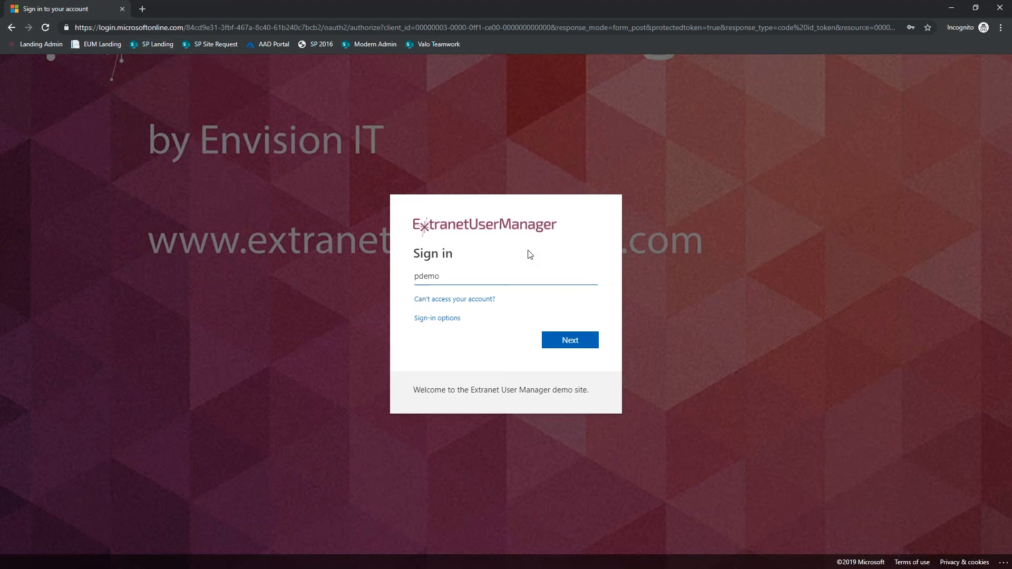
- Try to sign in with the newly invited user's e-mail address and return to the account entry
key("Return")
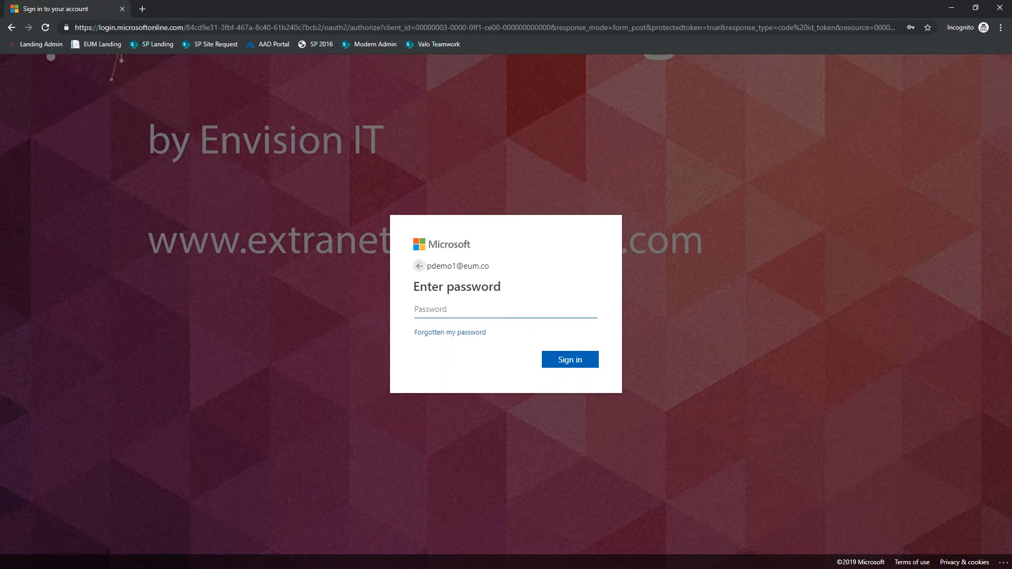
left_click(418, 268)
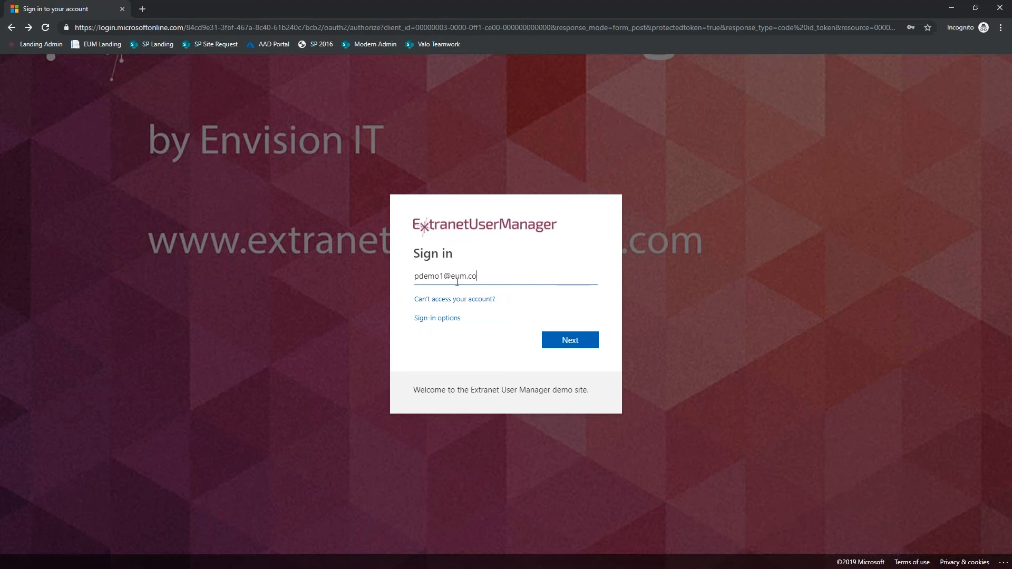
- Change the sign-in e-mail to the first test member's address and continue to the code entry
left_click(443, 276)
left_click(439, 276)
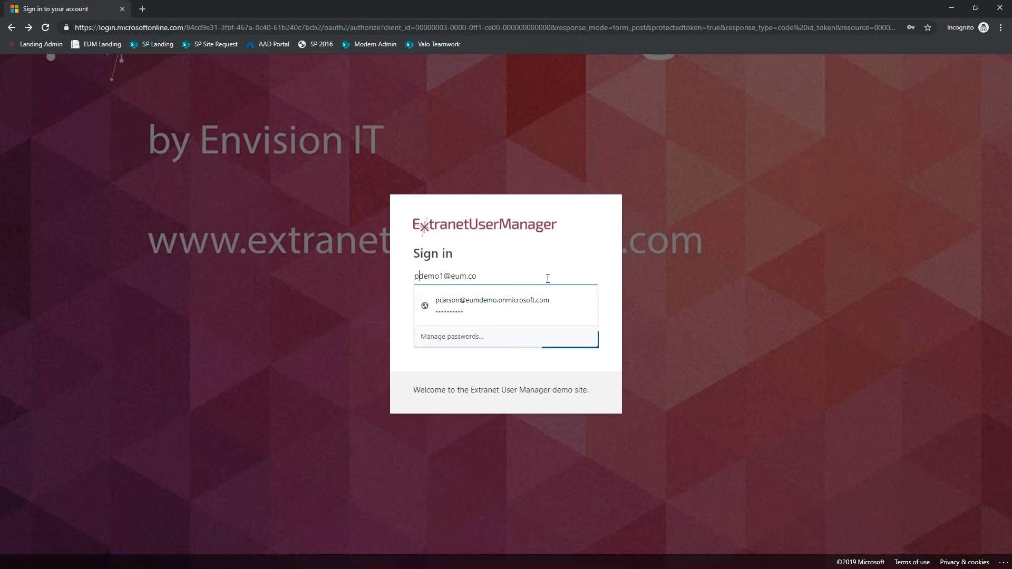
key("Delete")
key("Delete")
key("Delete")
key("Delete")
type("test")
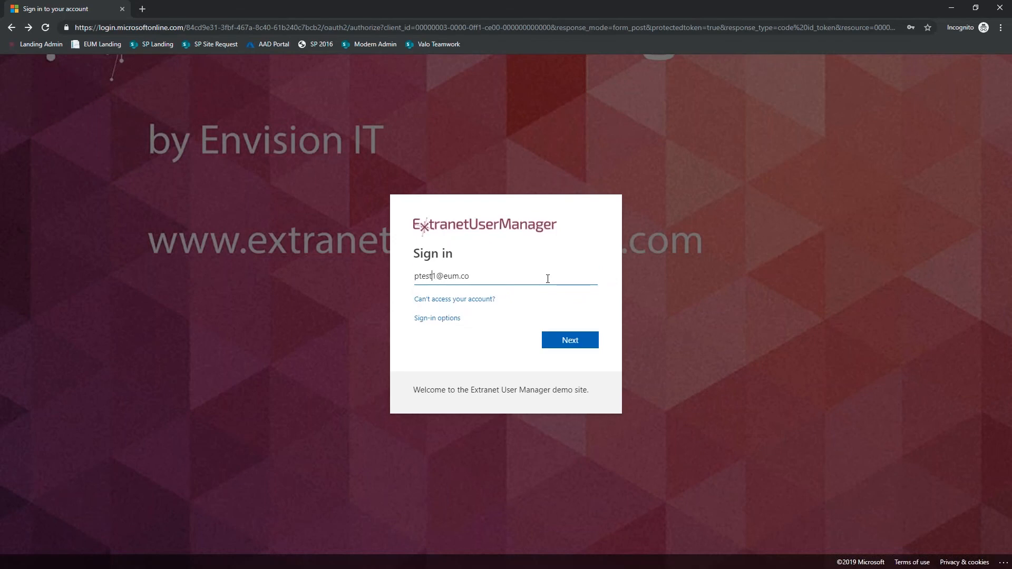
key("Return")
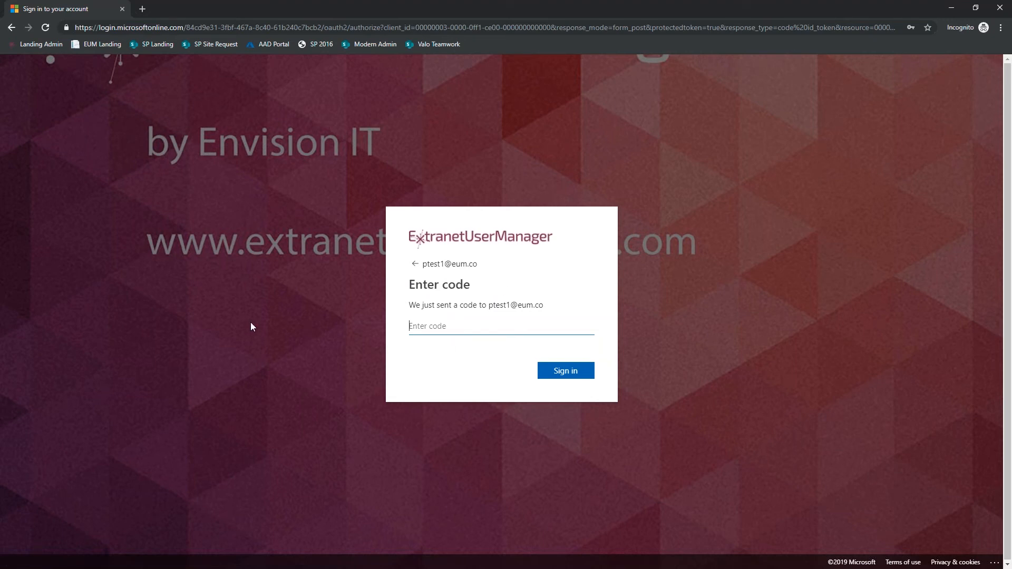
- Copy the verification code from the newest Envision IT e-mail in Outlook and sign in with it in the incognito window
key("alt+Tab")
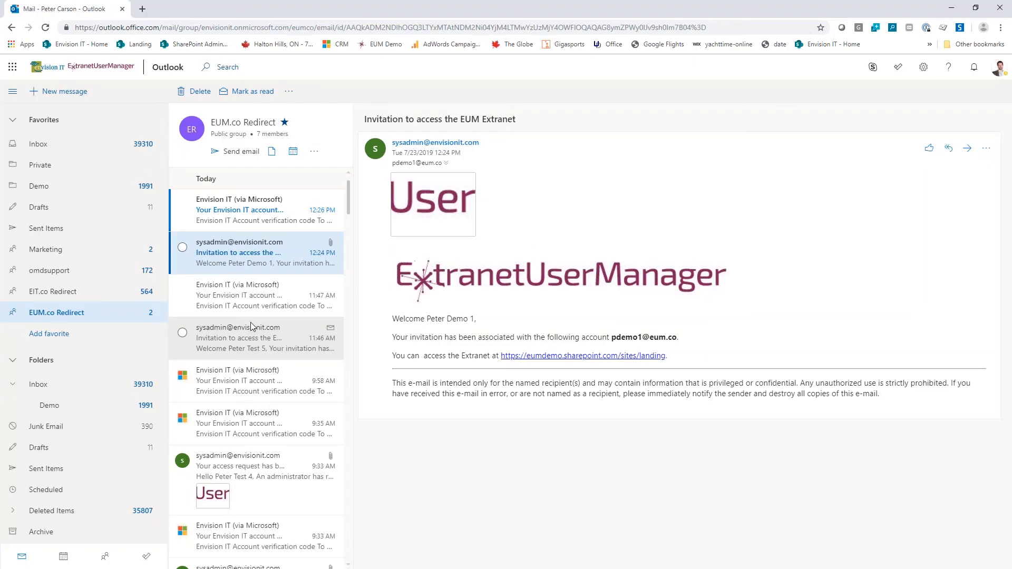
left_click(245, 208)
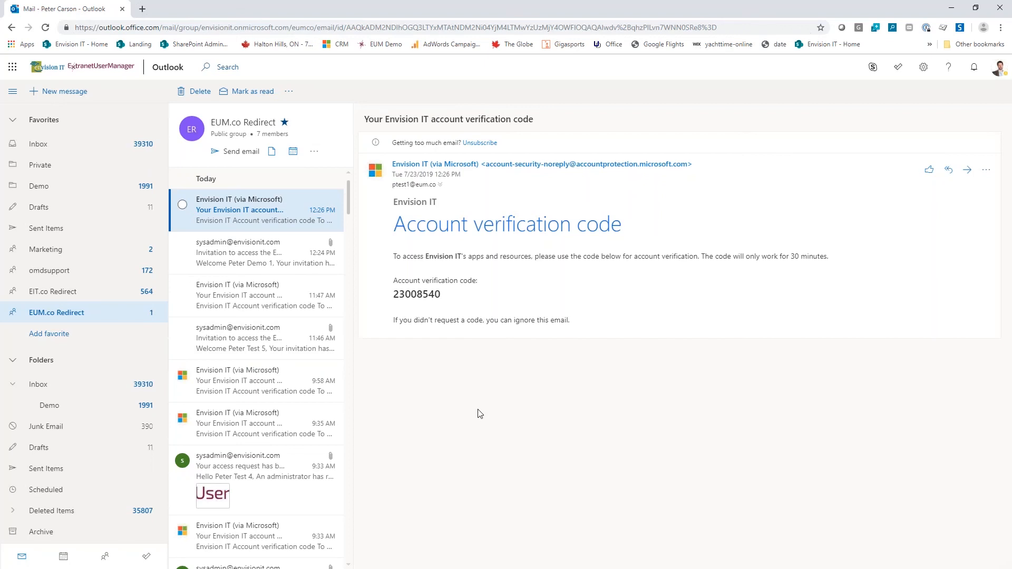
double_click(421, 299)
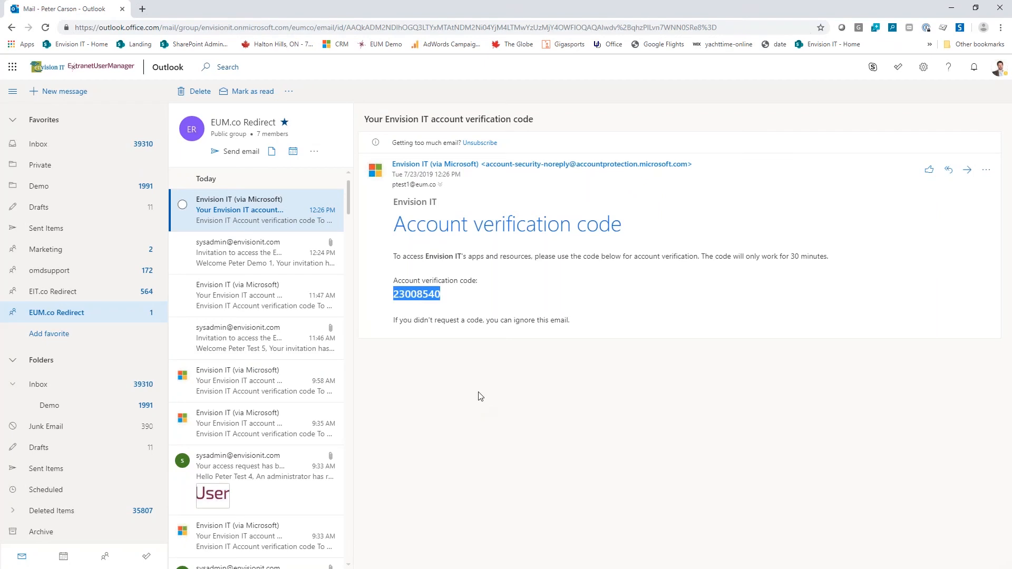
key("alt+Tab")
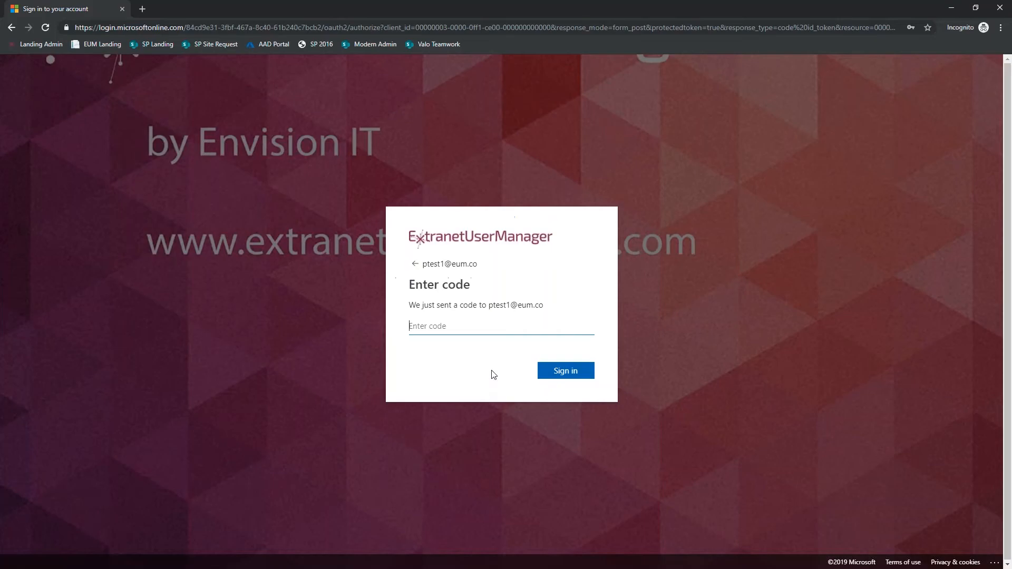
key("ctrl+v")
left_click(556, 375)
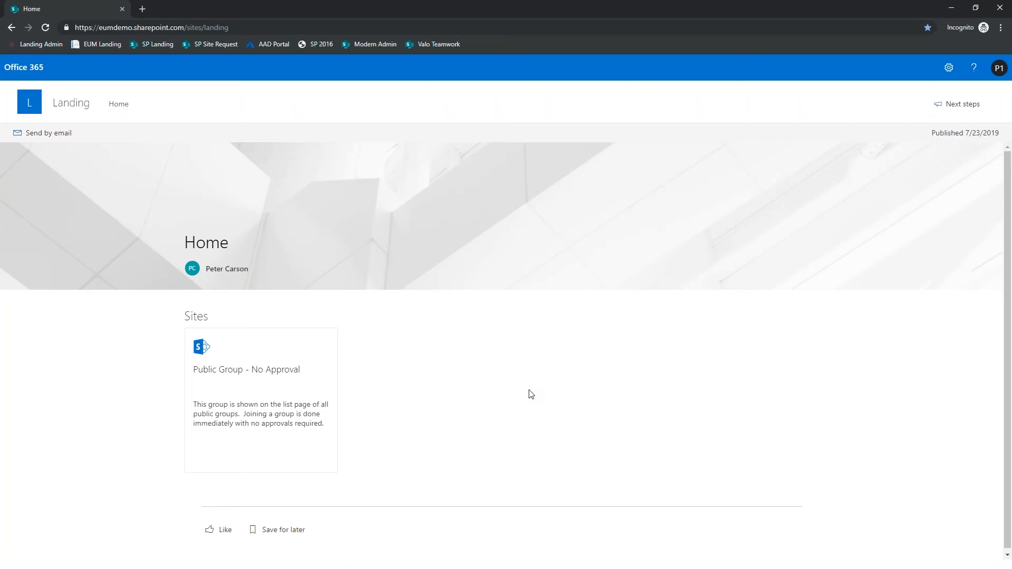
- Open the Public Group - No Approval site as the guest, select the first listed member, and close the incognito window
left_click(261, 378)
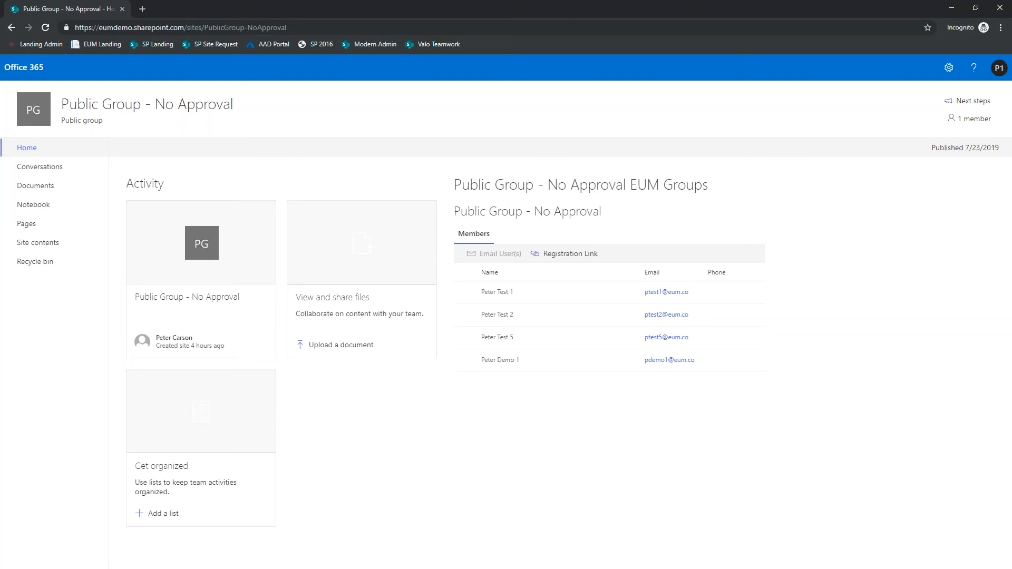
left_click(465, 294)
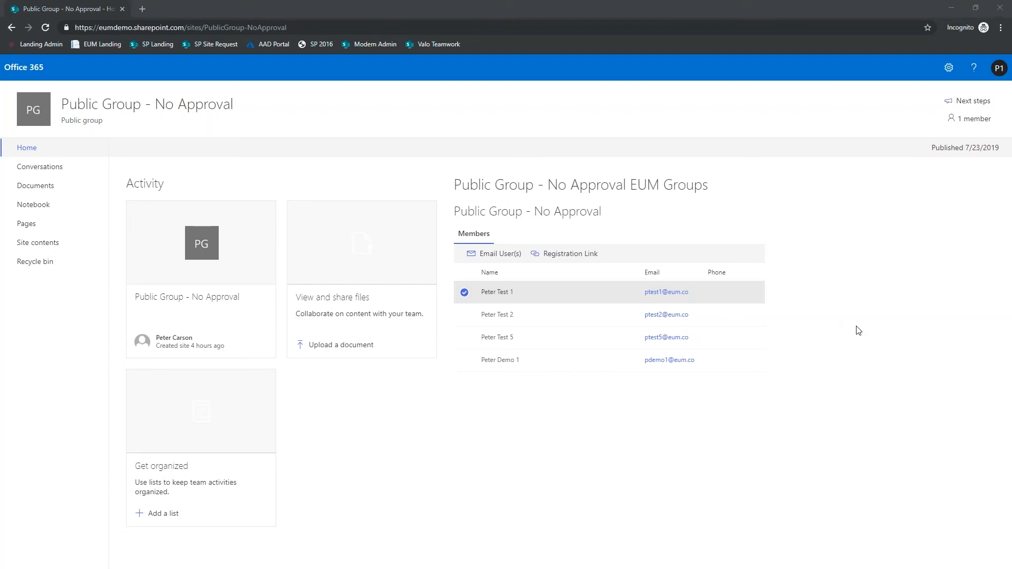
left_click(1002, 10)
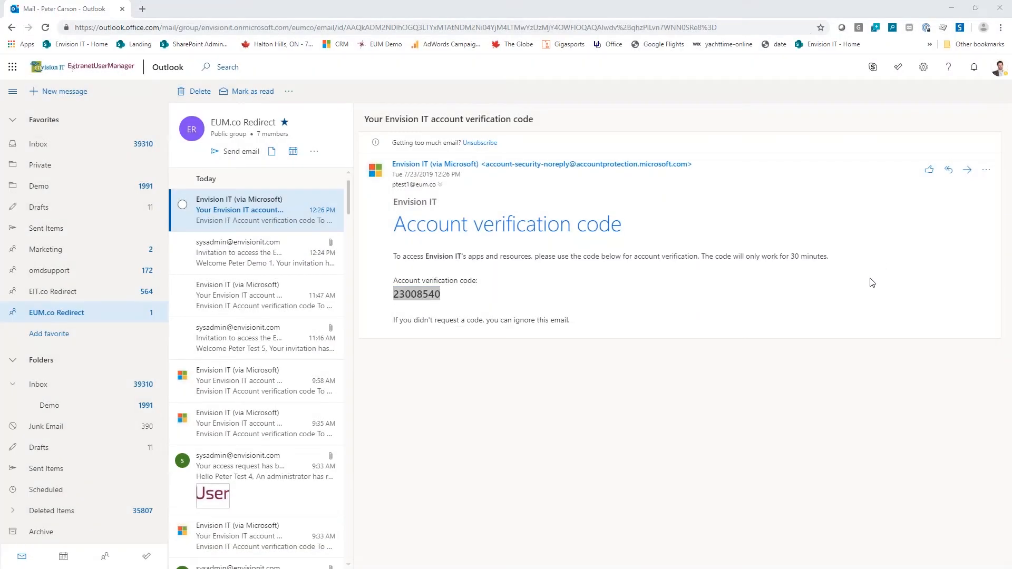
- Switch to SharePoint, open the Private Group - No Approvals site from the landing page, and copy its EUM group's registration link
key("alt+Tab")
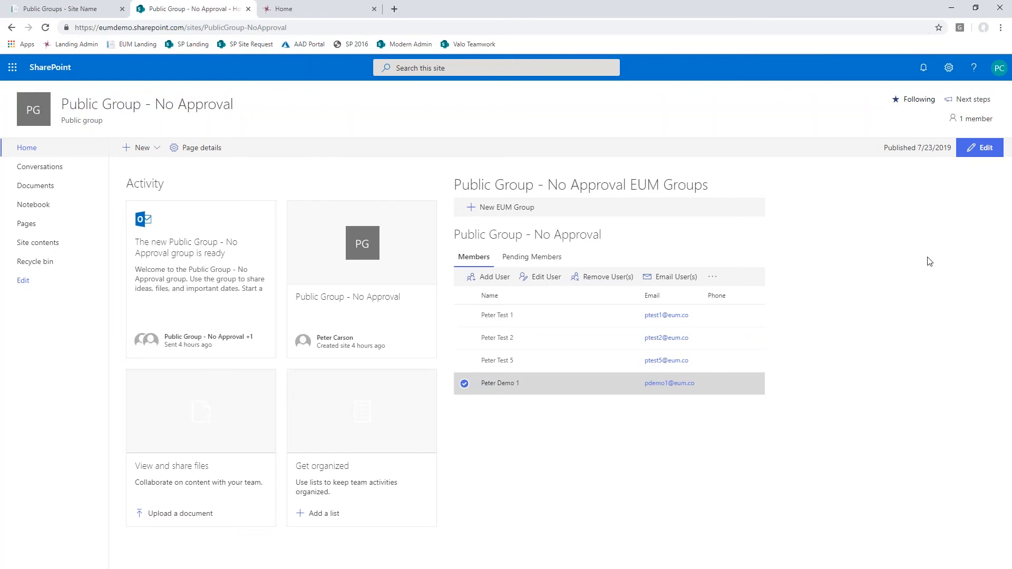
left_click(193, 45)
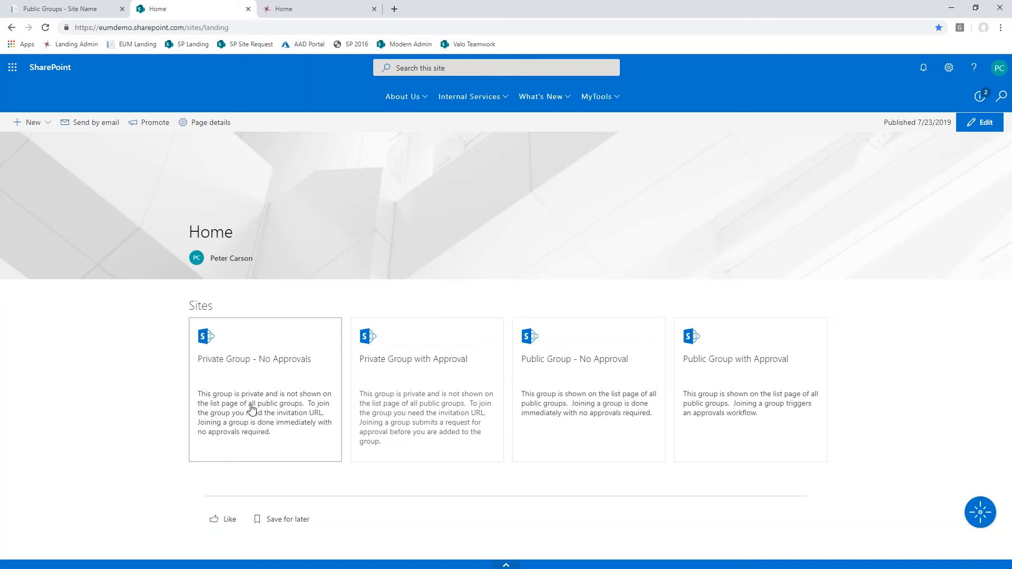
left_click(249, 367)
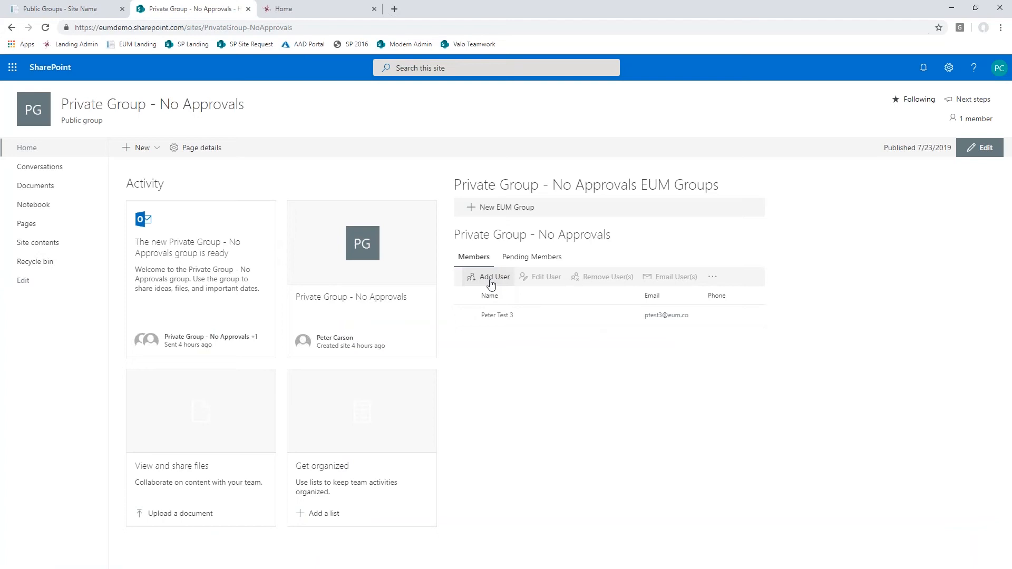
left_click(713, 278)
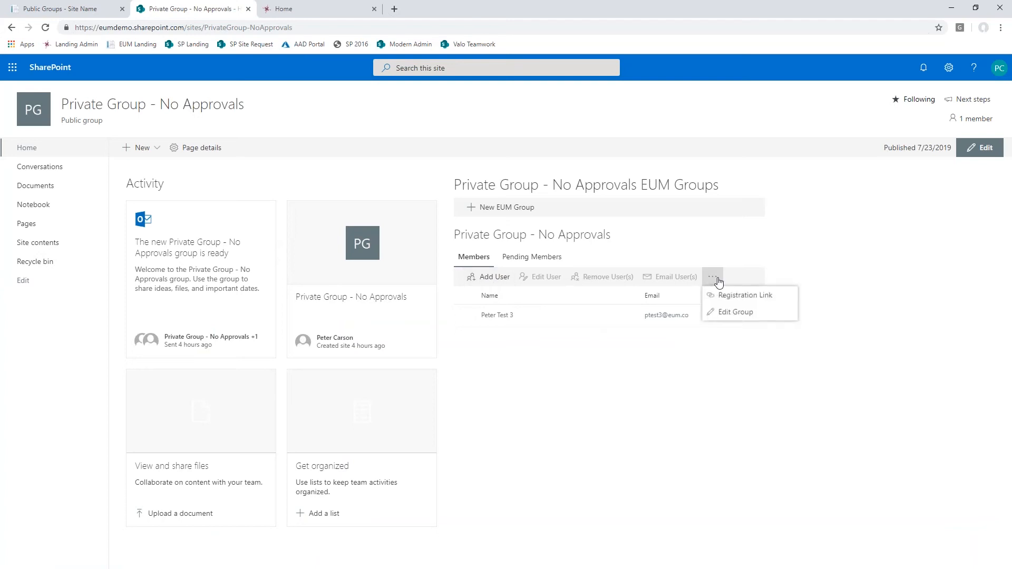
left_click(733, 294)
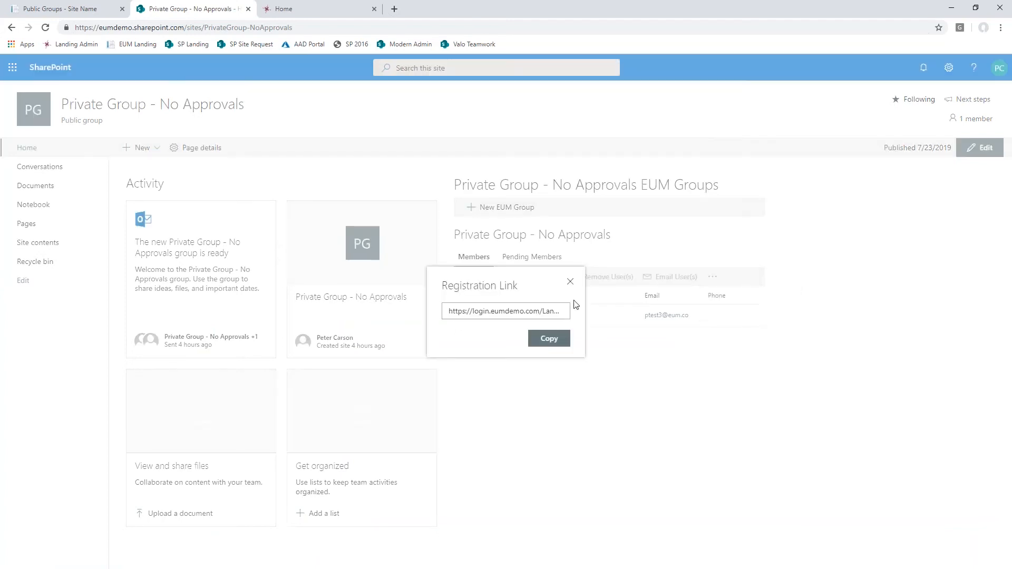
left_click(514, 313)
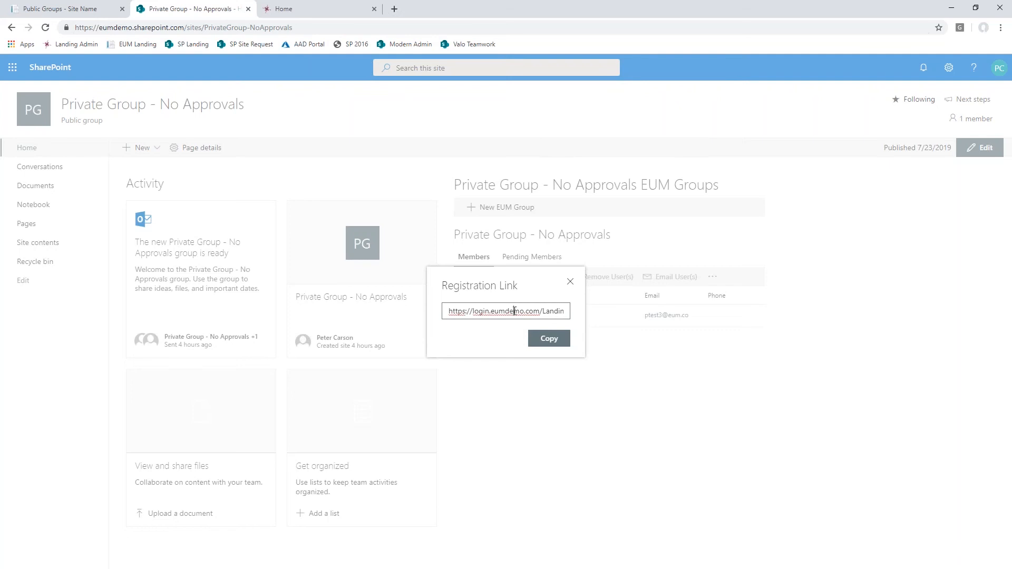
key("ctrl+a")
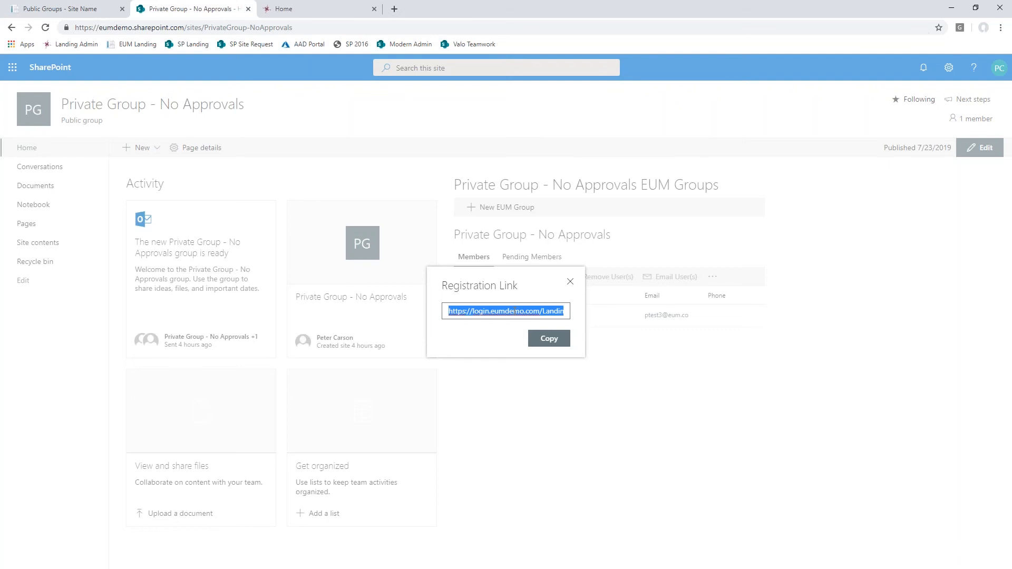
- Load the copied registration link in a new incognito window and review the private group's description
left_click(1001, 28)
left_click(950, 64)
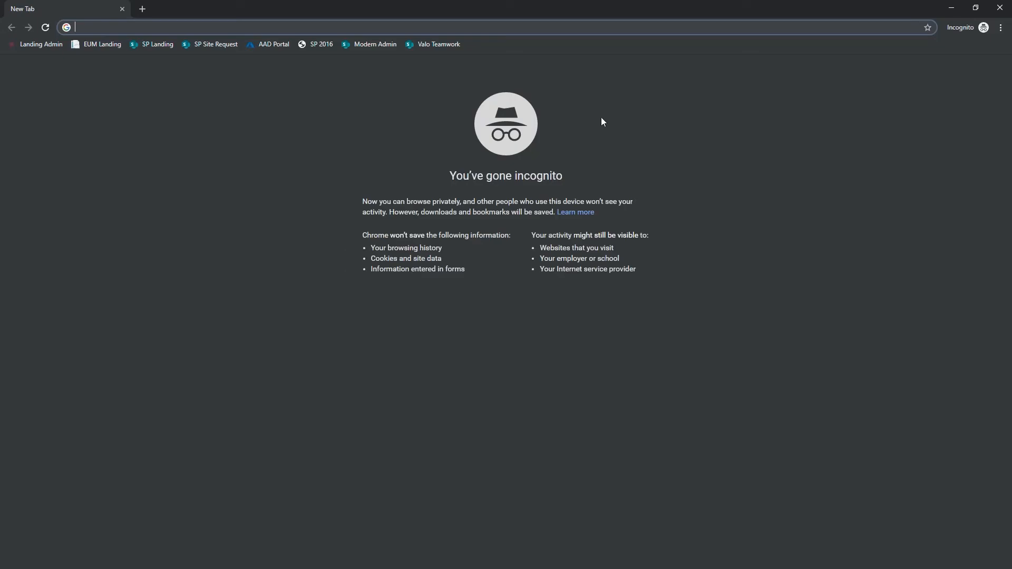
key("ctrl+v")
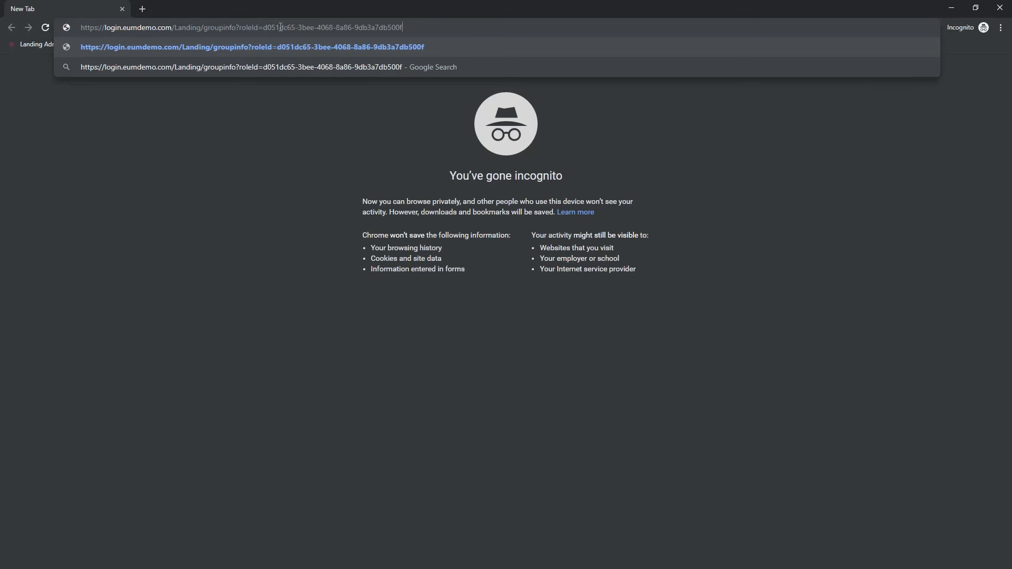
left_click_drag(264, 27, 402, 28)
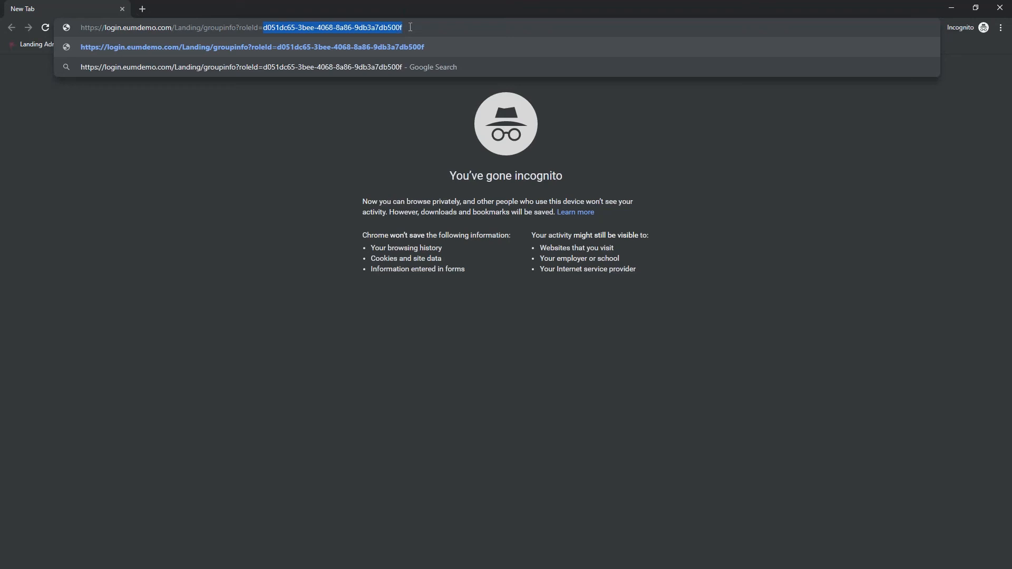
left_click(410, 27)
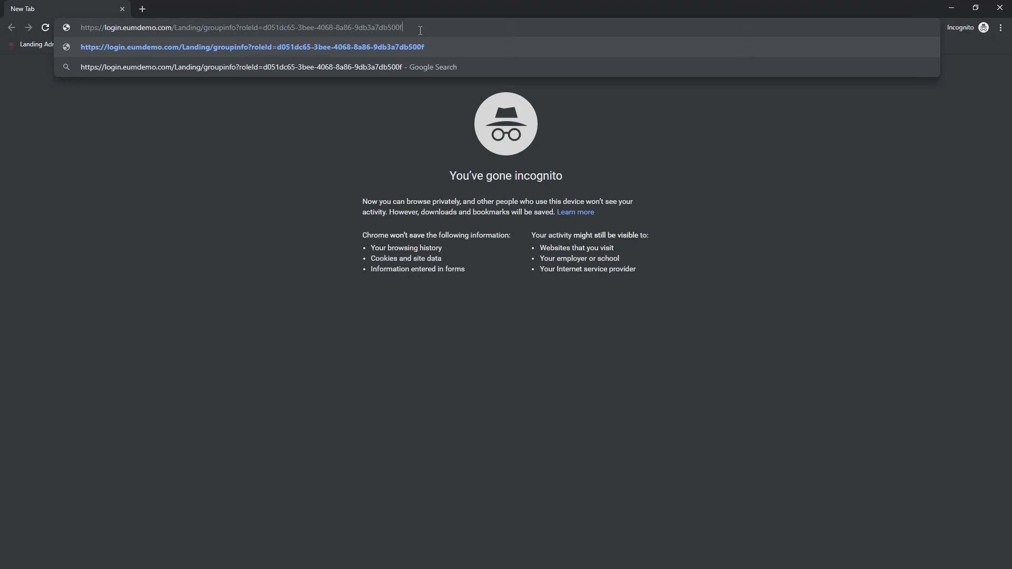
key("Return")
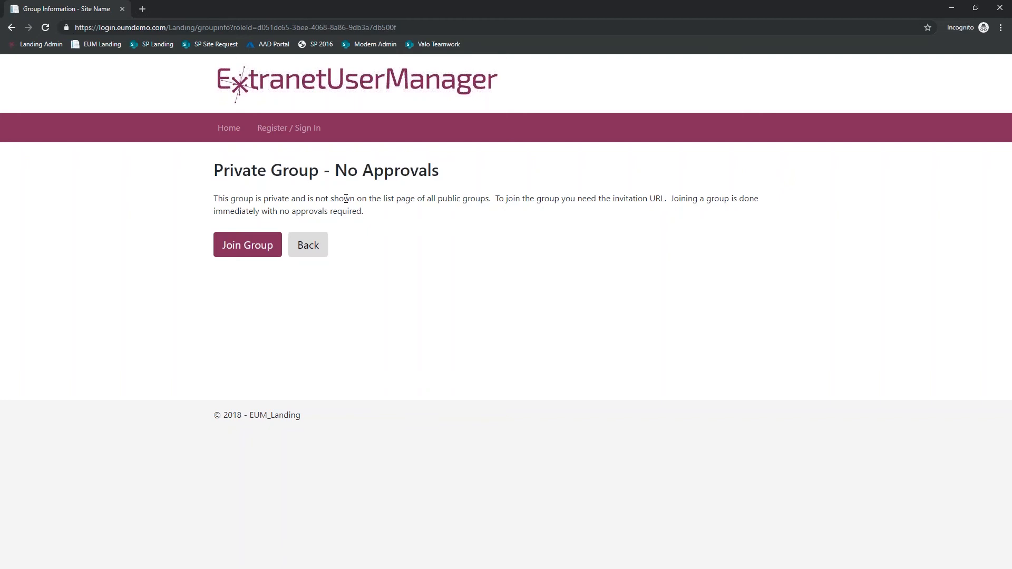
left_click_drag(214, 200, 411, 217)
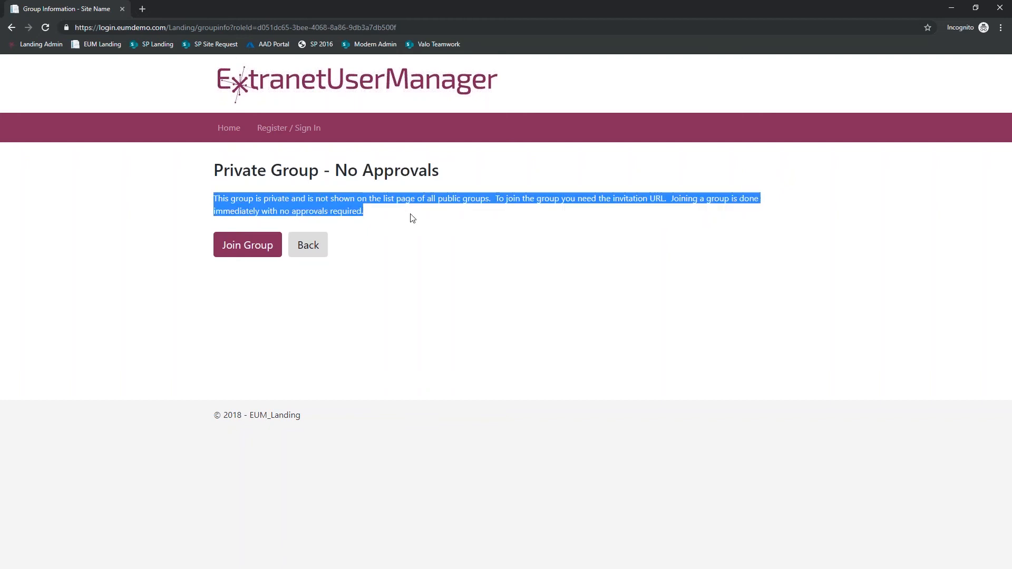
left_click(450, 260)
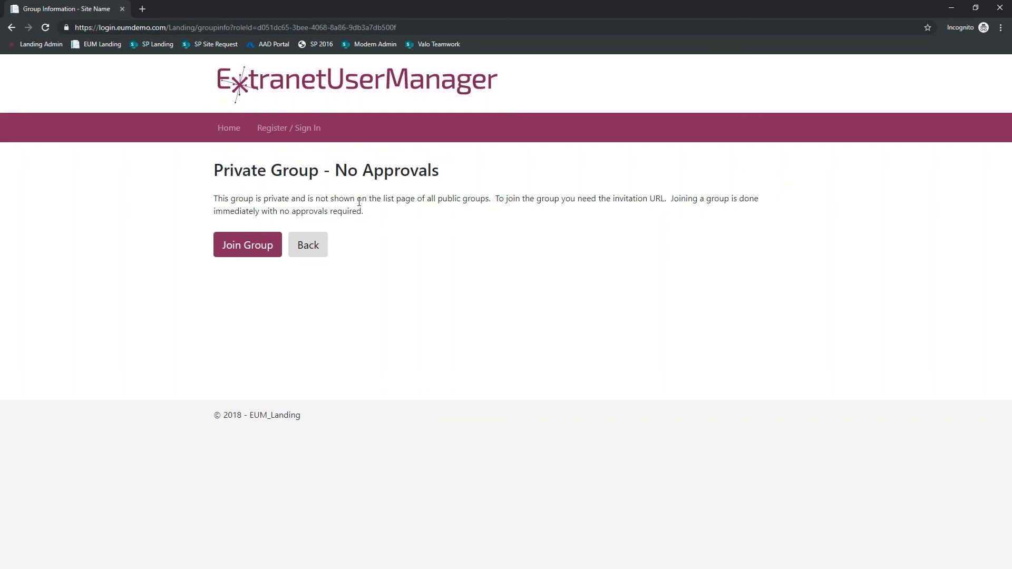
- Join the private group using the Email login method and continue with the sixth test user's e-mail address
left_click(239, 254)
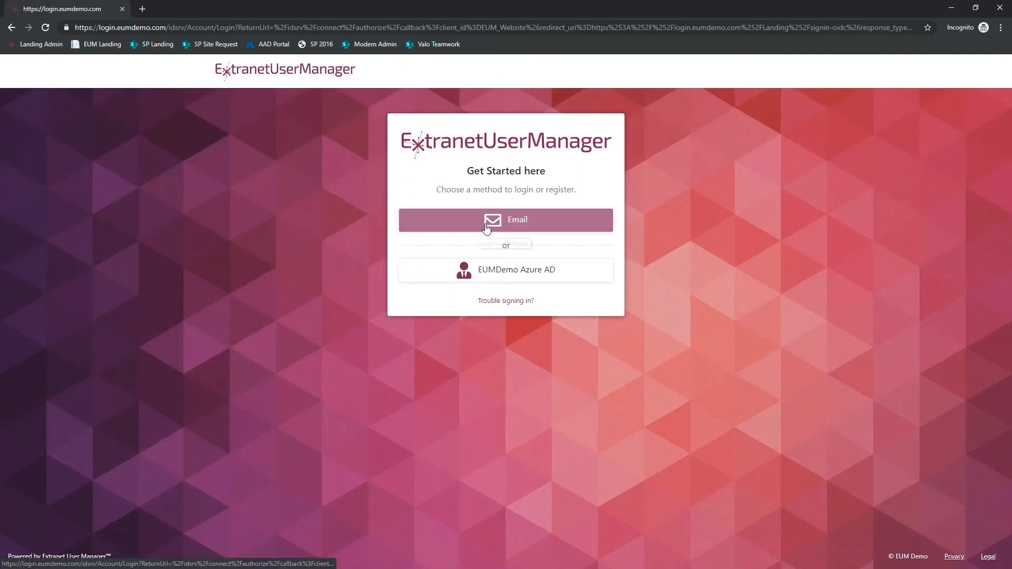
left_click(487, 228)
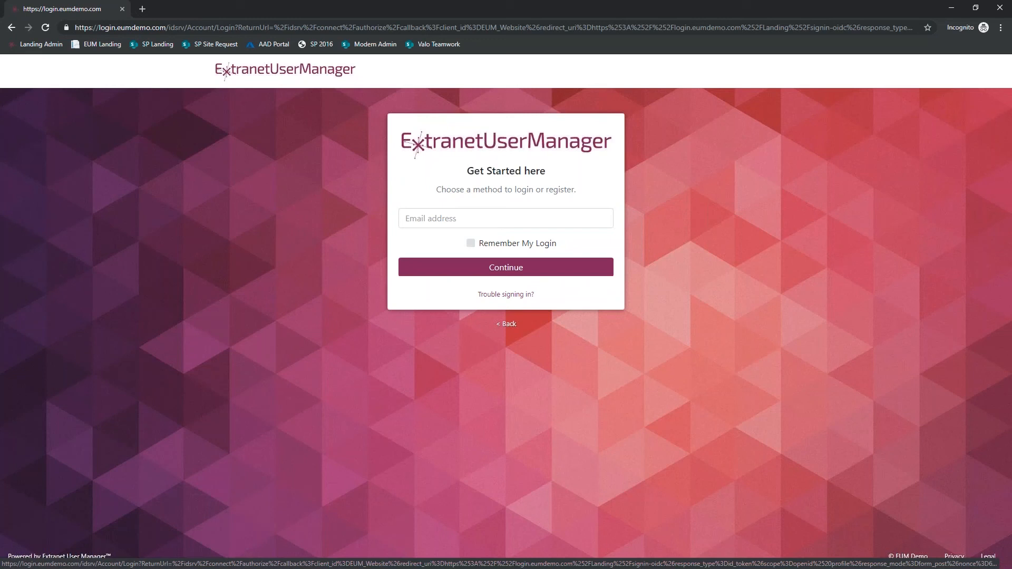
left_click(452, 222)
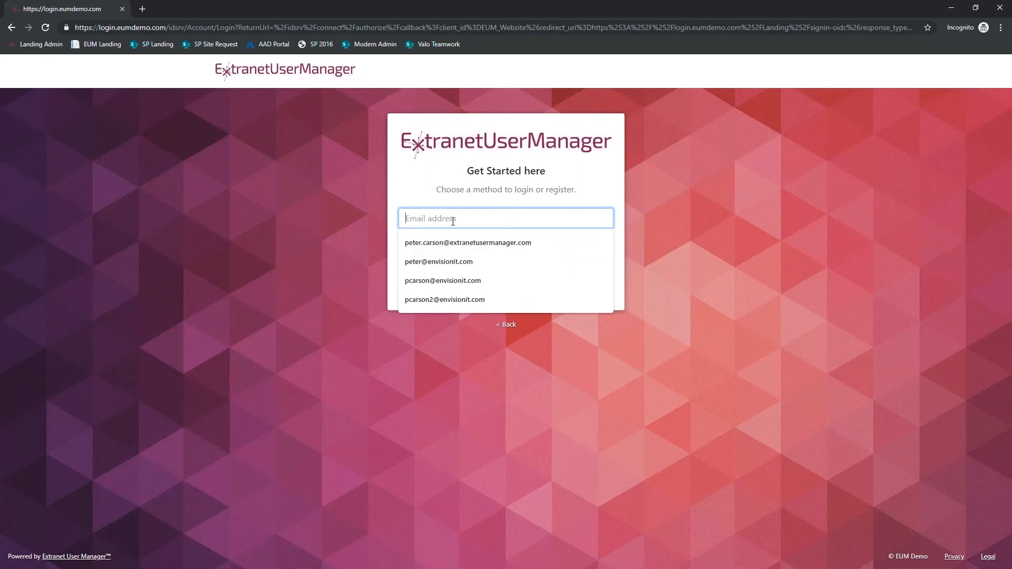
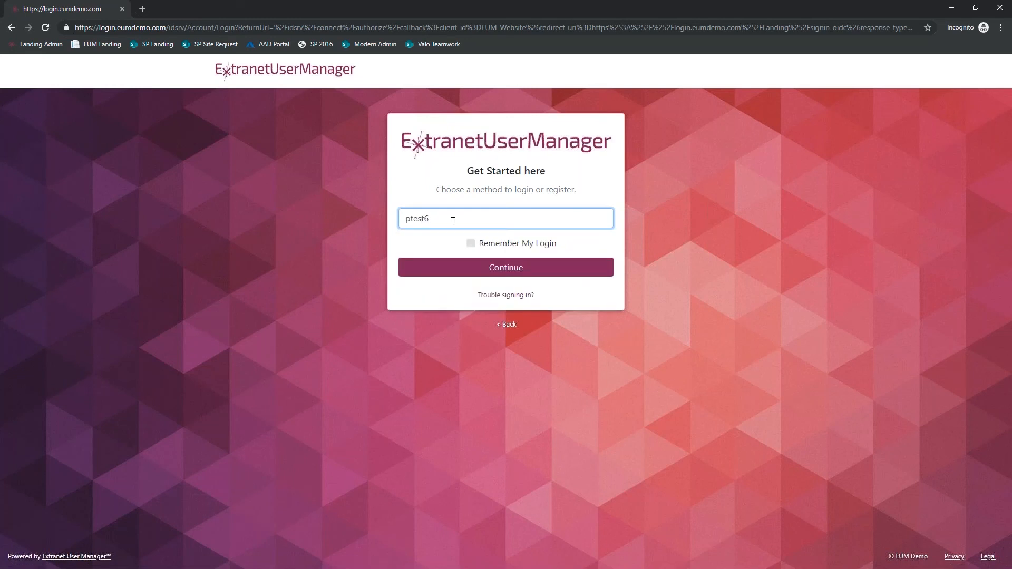
left_click(472, 268)
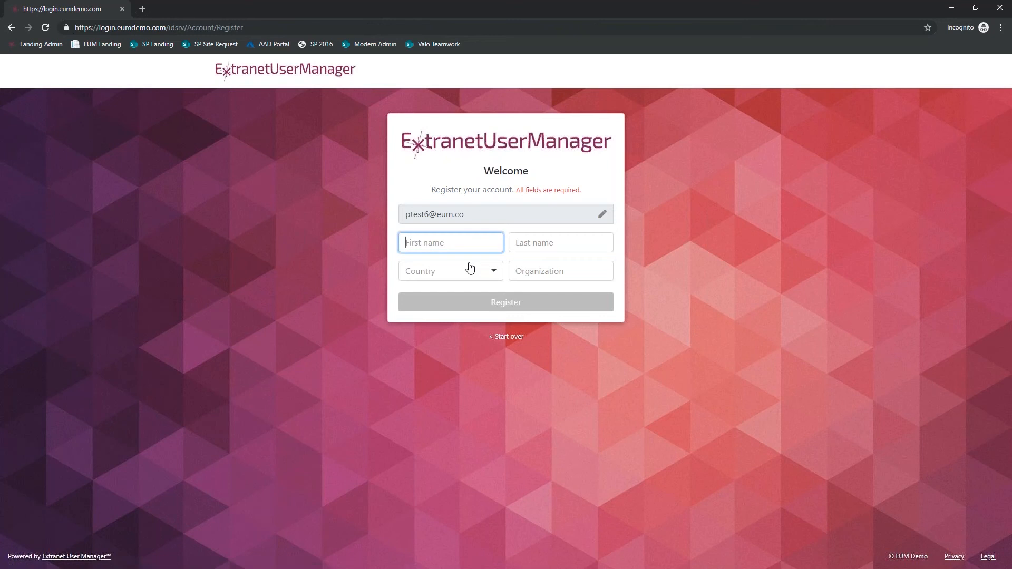
- Register the account with the test user's first and last name, country Canada and organization Envision IT
type("Peter")
key("Tab")
type("Test 6")
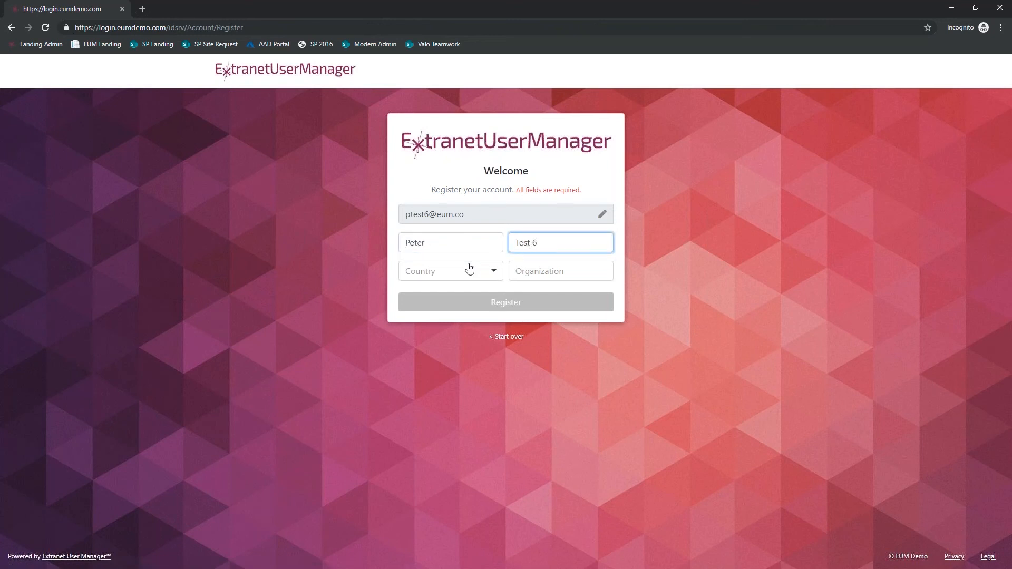
left_click(470, 269)
type("can")
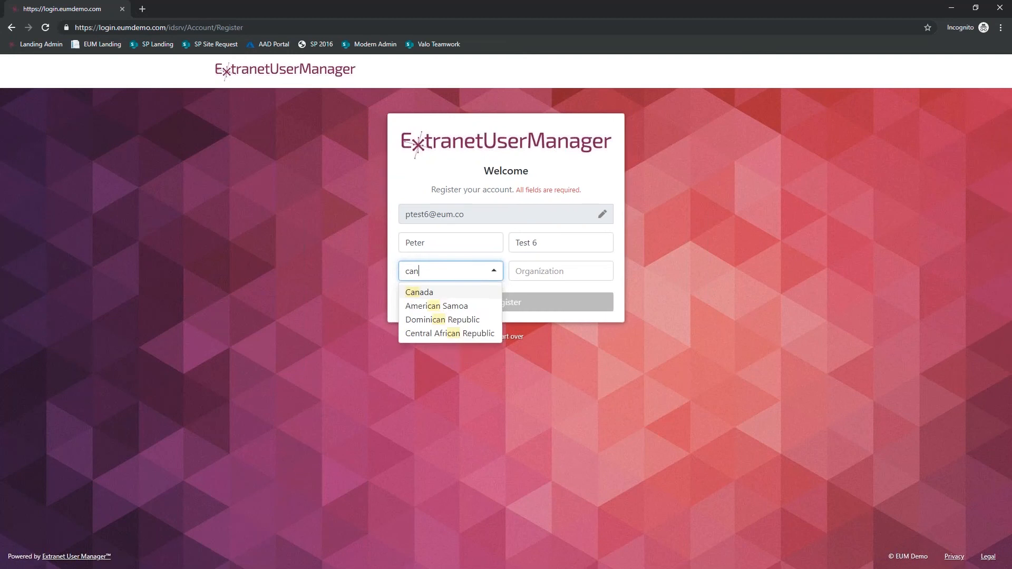
key("Tab")
type("Envision IT")
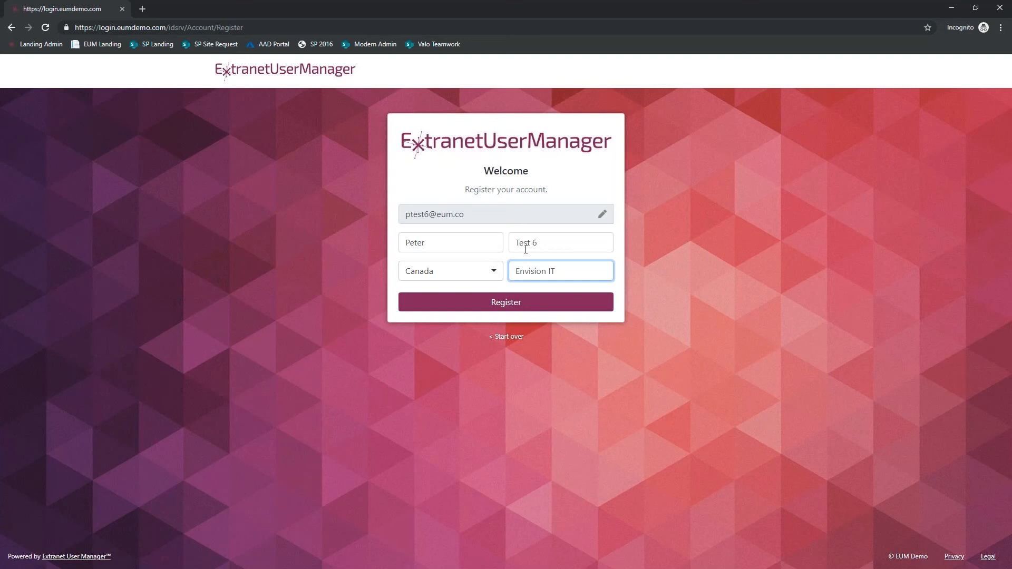
left_click(507, 310)
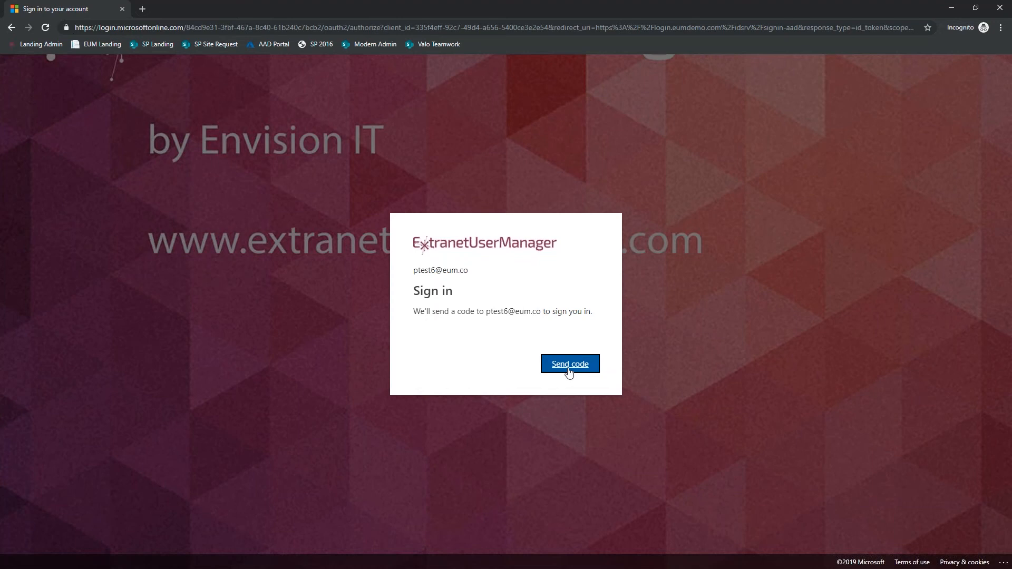
- Request the sign-in code and check the recipient's name in the new EUM Extranet invitation e-mail in Outlook
left_click(569, 372)
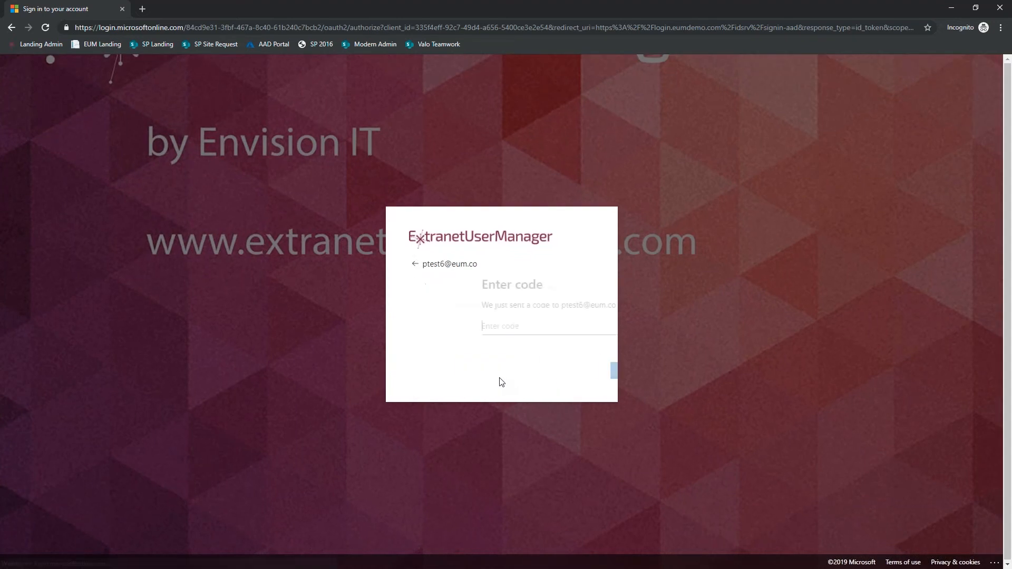
key("alt+Tab")
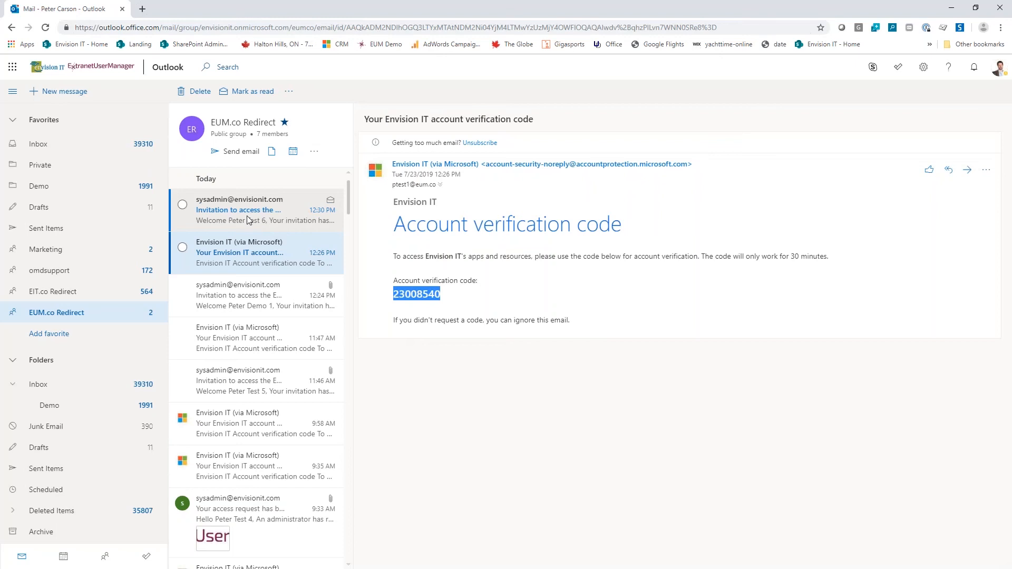
left_click(249, 220)
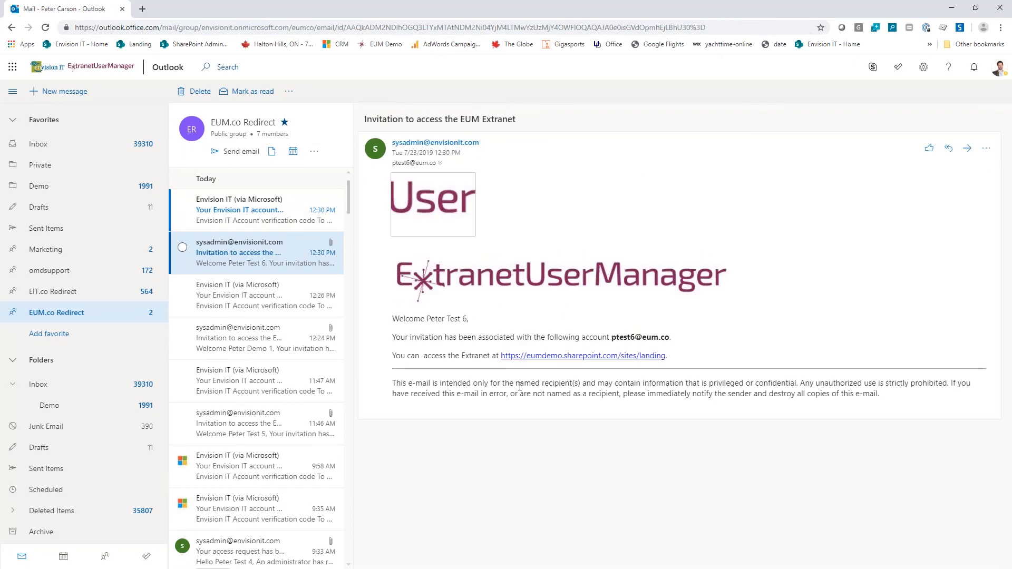
left_click_drag(469, 319, 428, 318)
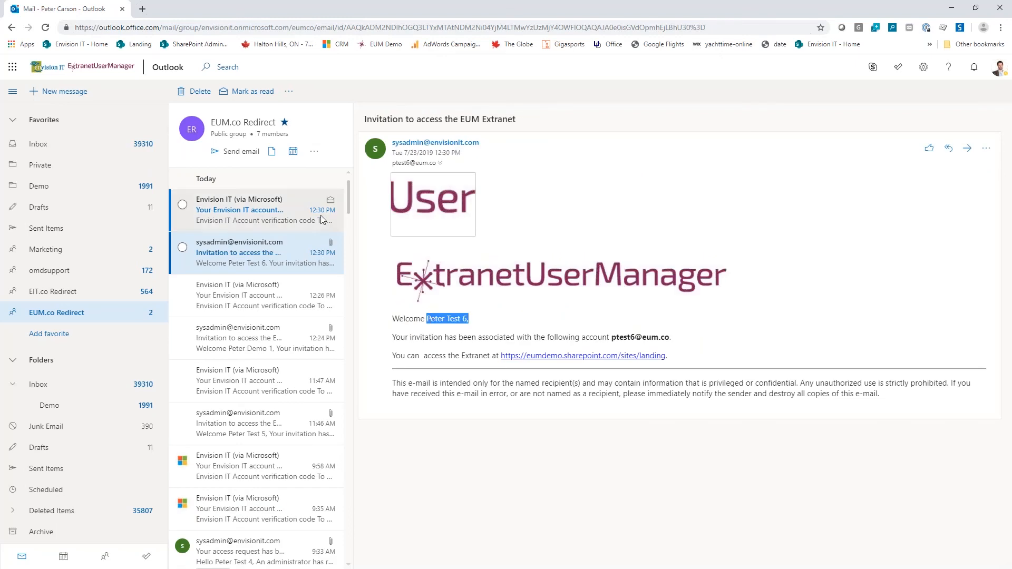
- Sign in to the incognito window with the verification code from the newest Envision IT e-mail and accept the requested permissions
left_click(257, 223)
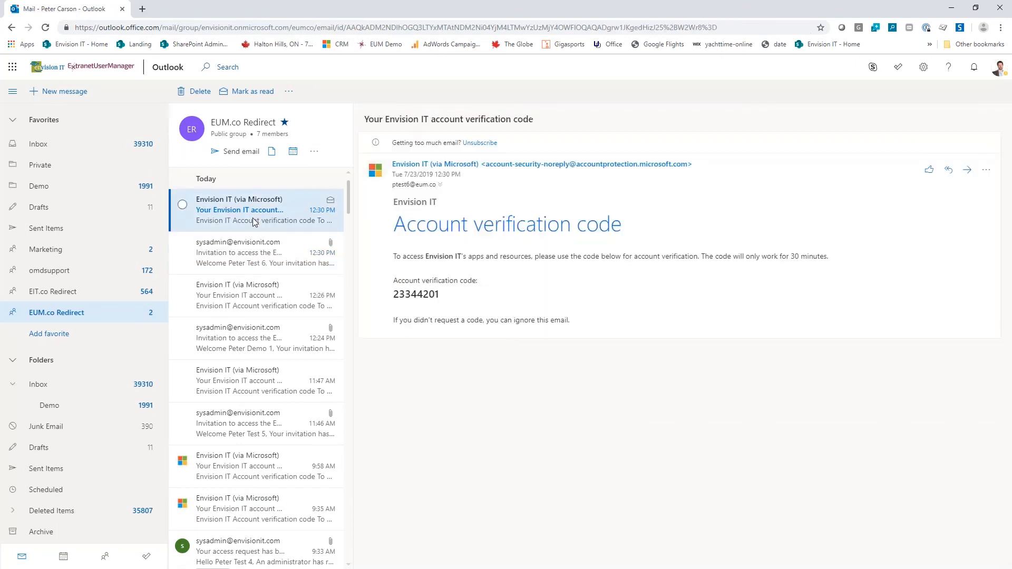
double_click(412, 295)
key("ctrl+c")
key("alt+Tab")
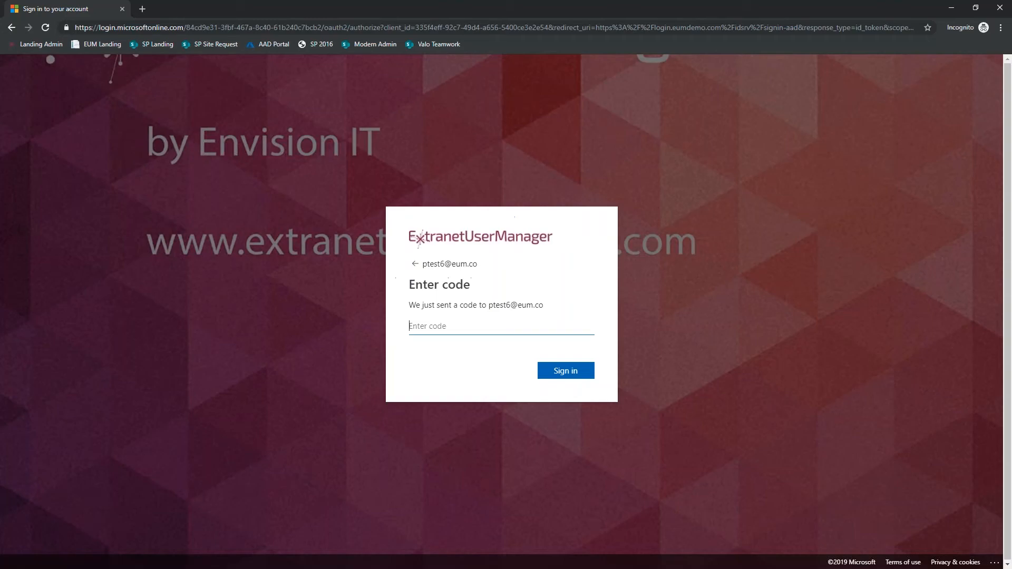
key("ctrl+v")
left_click(565, 372)
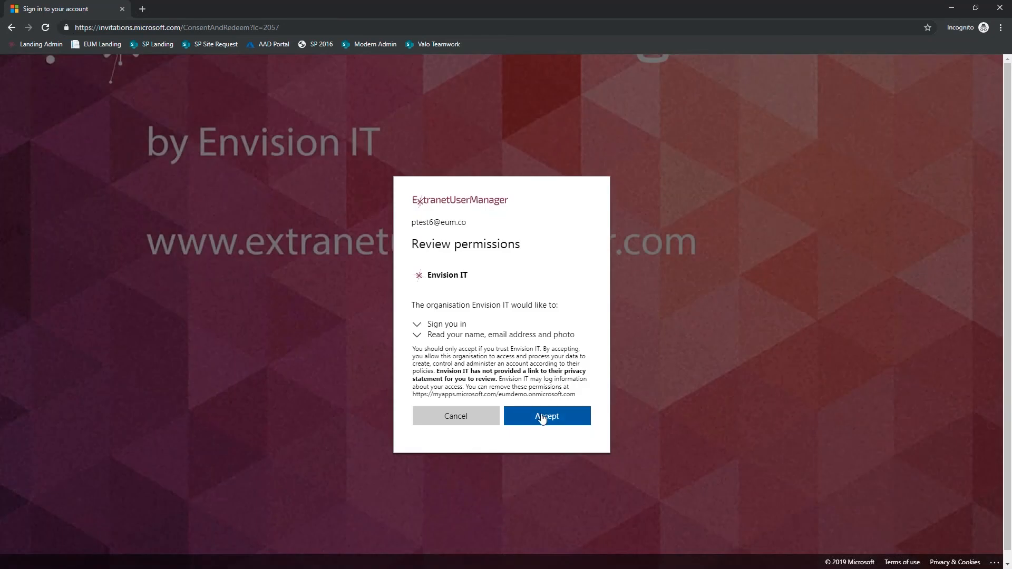
left_click(543, 418)
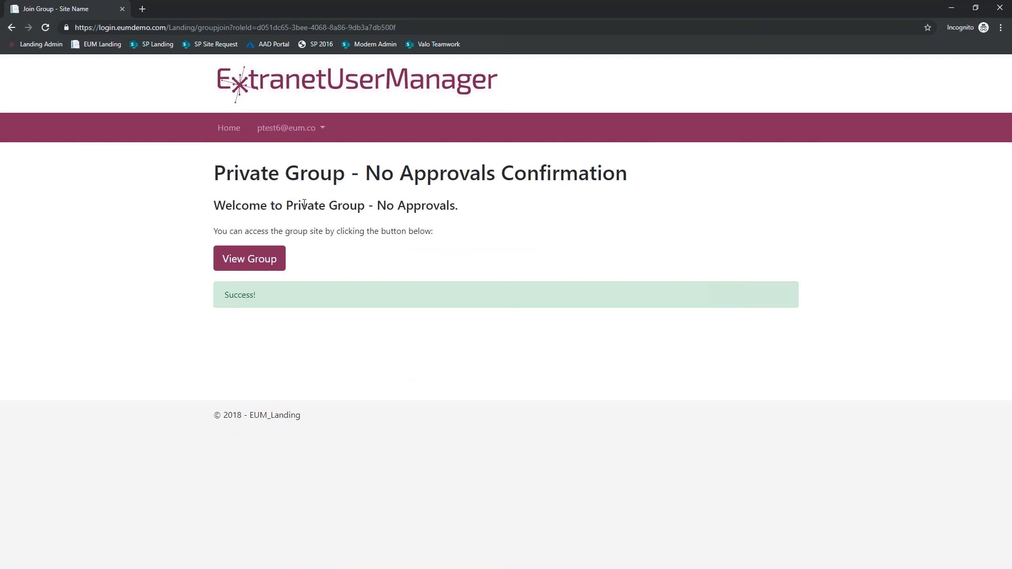
- Close the incognito window after reviewing the group confirmation, and dismiss the registration link dialog on the SharePoint group site
left_click_drag(287, 206, 461, 208)
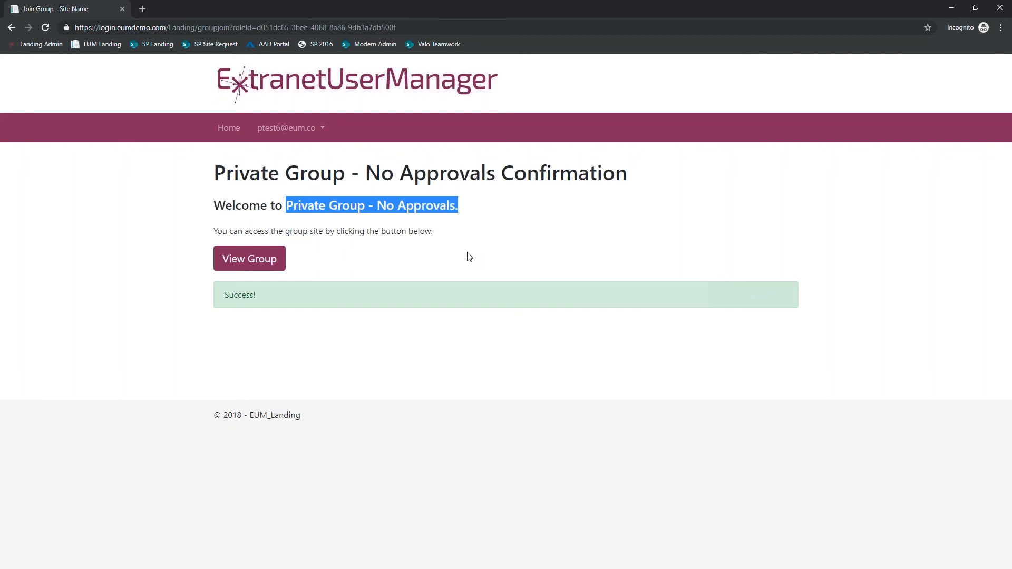
left_click(1000, 8)
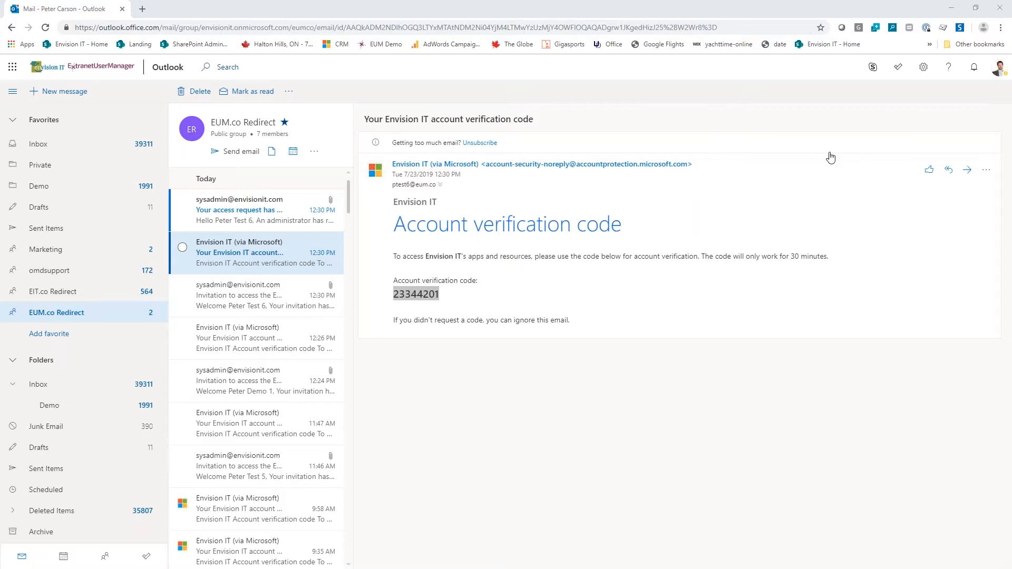
key("alt+Tab")
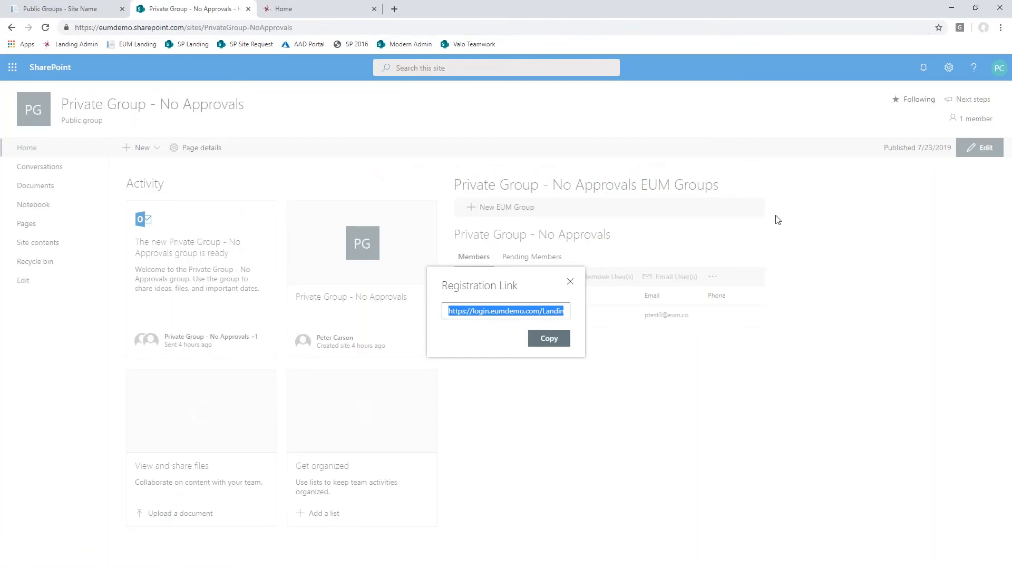
left_click(571, 283)
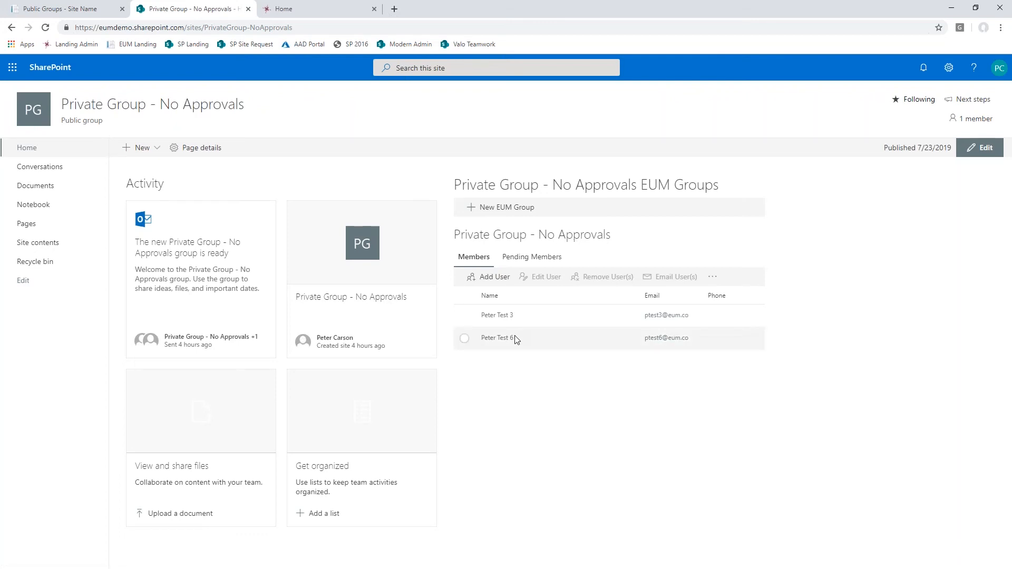
- Check the group's pending members and return to its members list
left_click(529, 258)
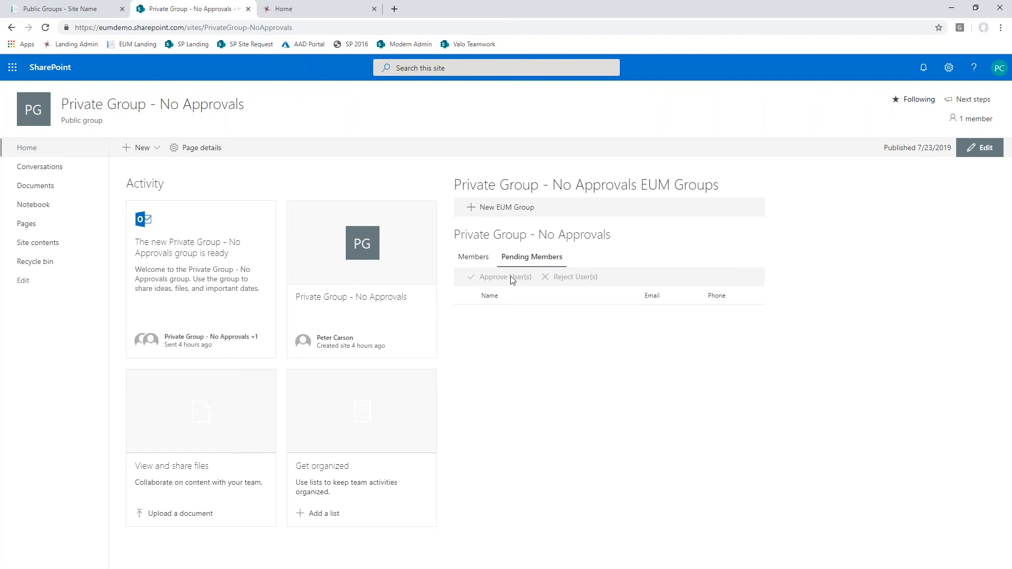
left_click(474, 258)
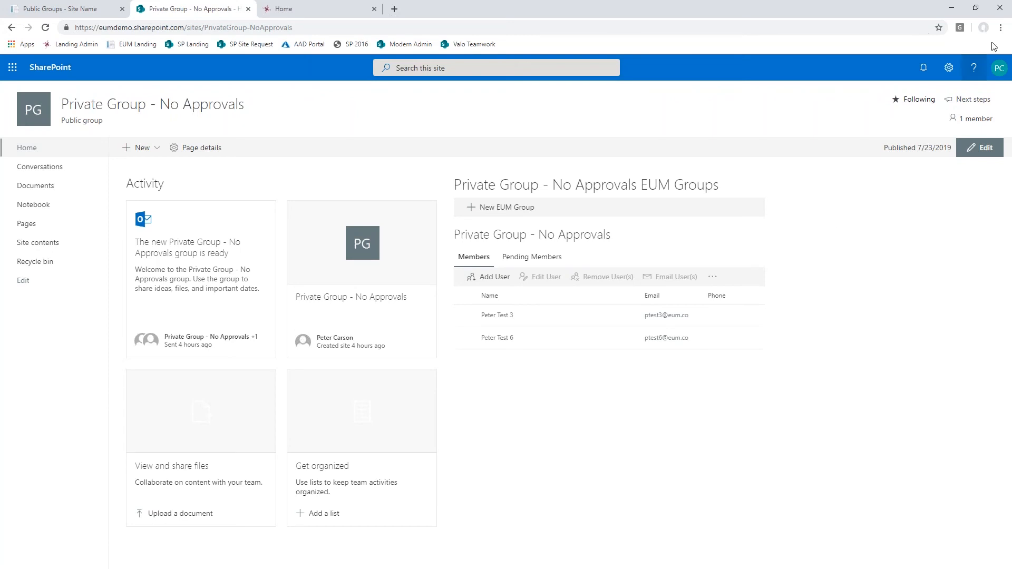
- Open the SP Landing site in a new incognito window and request a sign-in code with the test user's e-mail address
left_click(1001, 27)
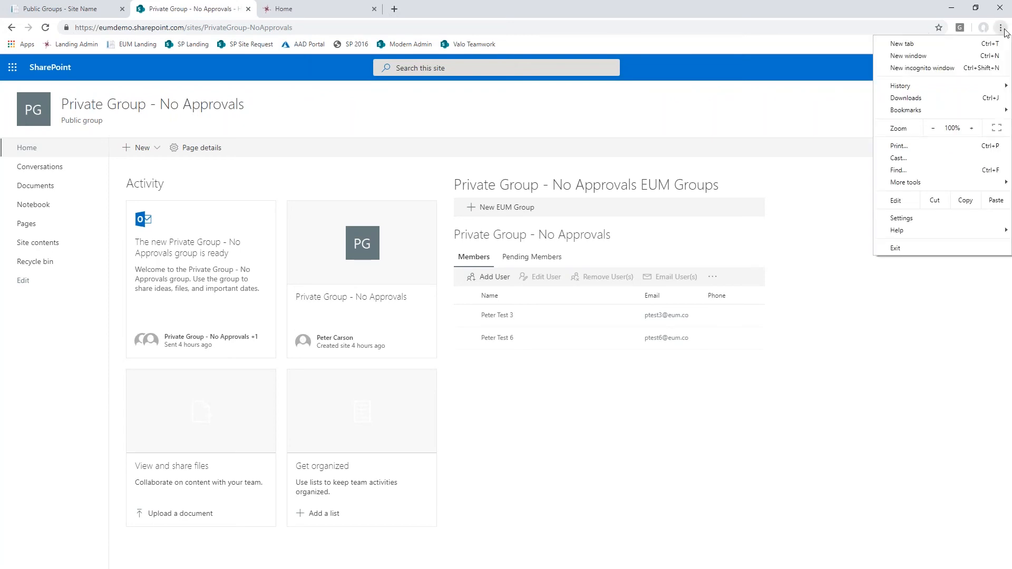
left_click(944, 70)
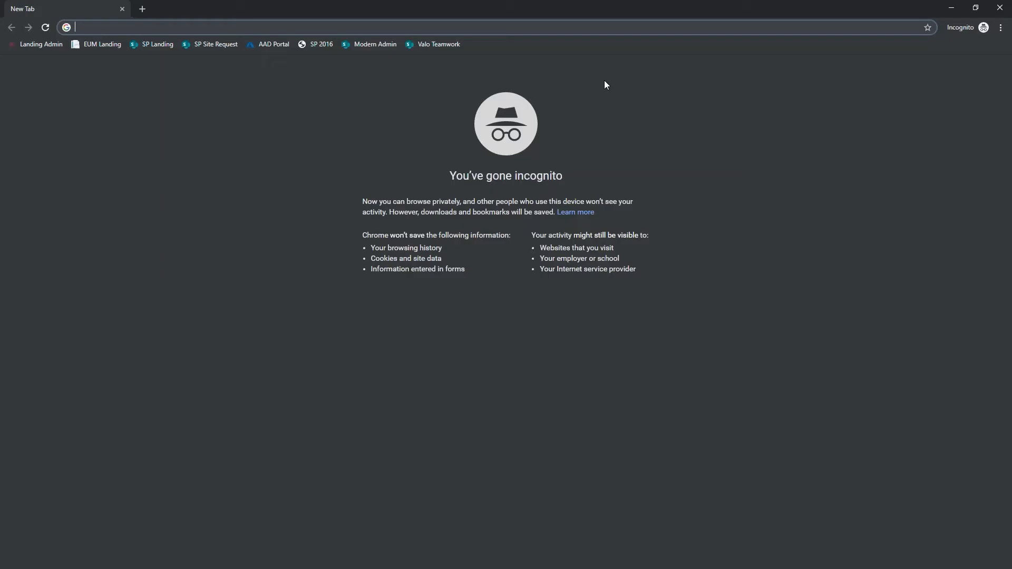
left_click(151, 44)
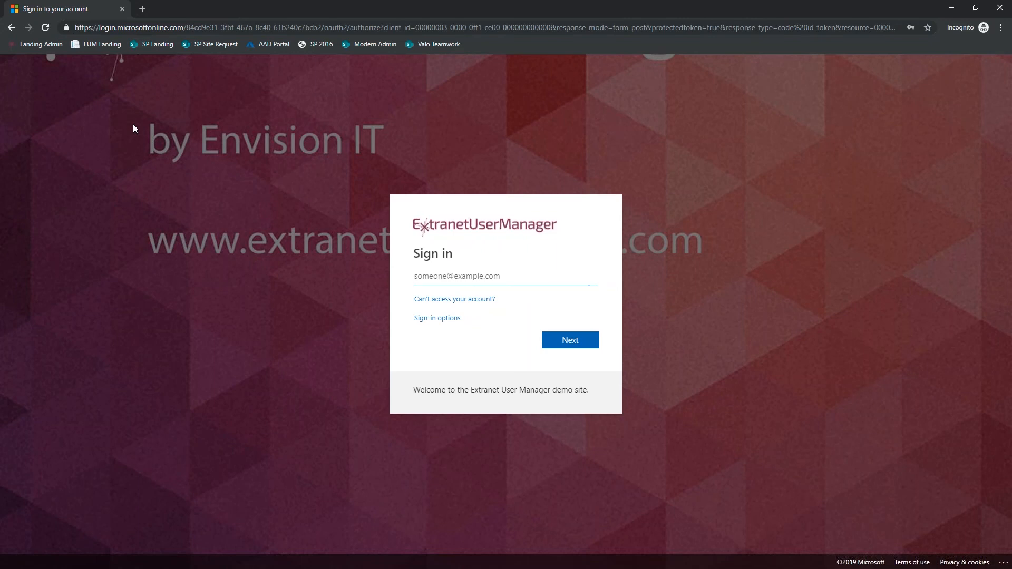
key("Return")
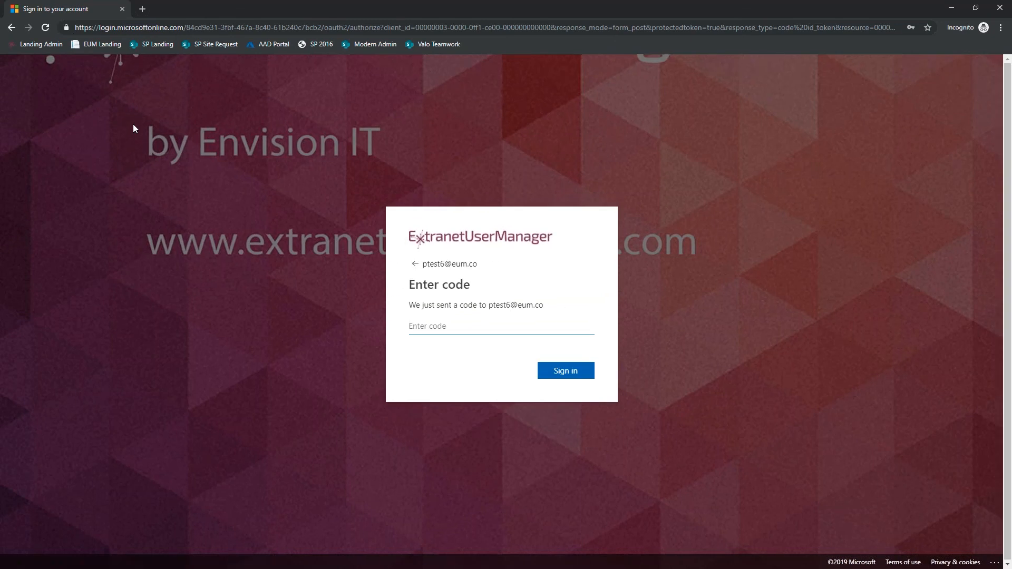
- Copy the account verification code from the newest Envision IT e-mail in Outlook and sign in to the incognito window with it
key("alt+Tab")
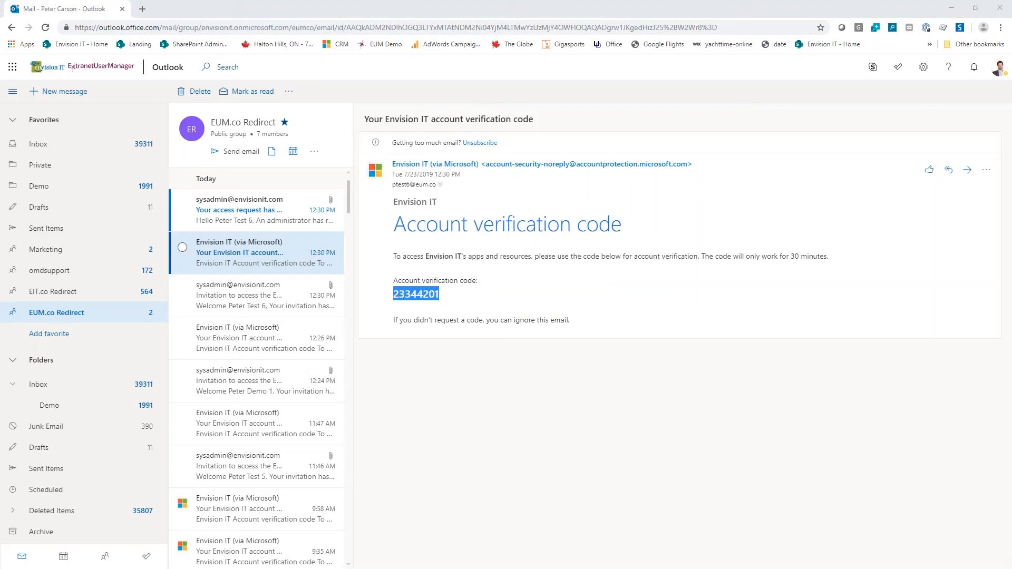
left_click(249, 213)
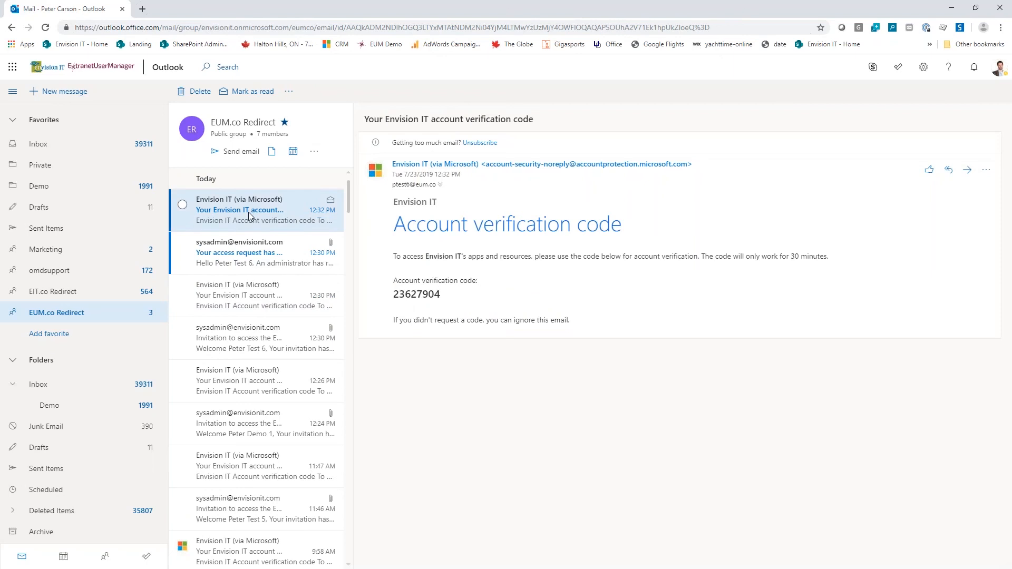
double_click(418, 304)
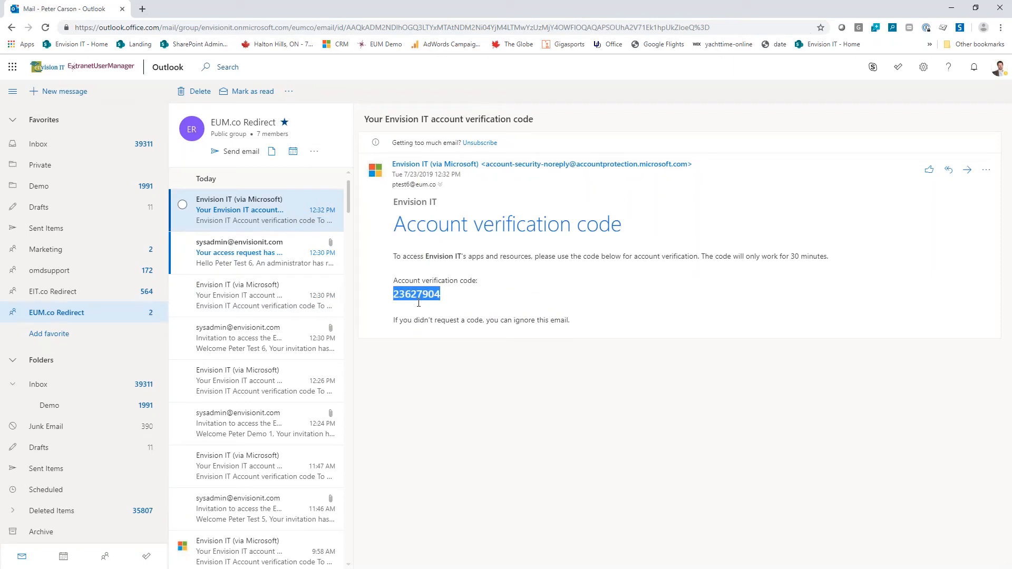
key("alt+Tab")
key("ctrl+v")
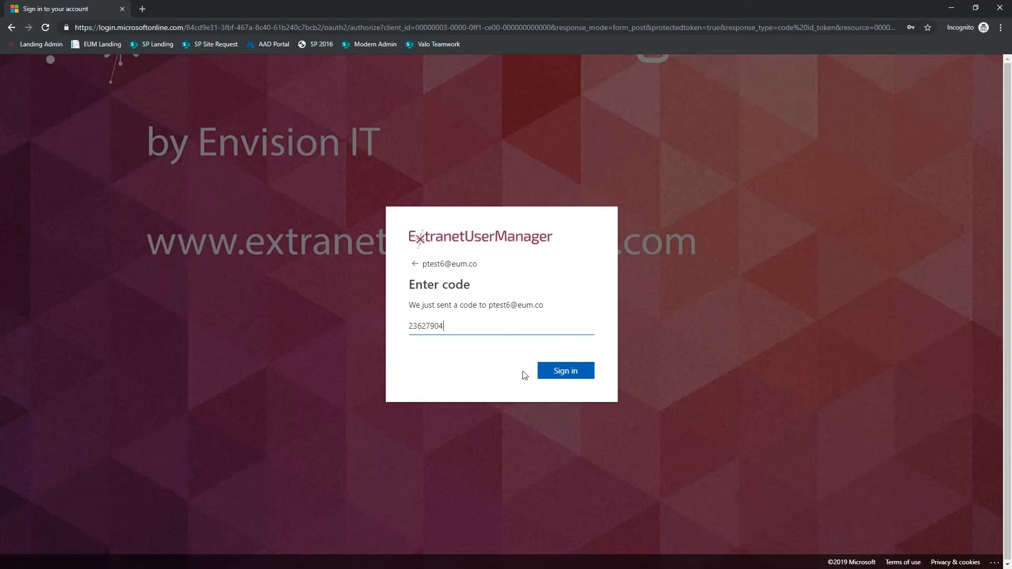
left_click(554, 372)
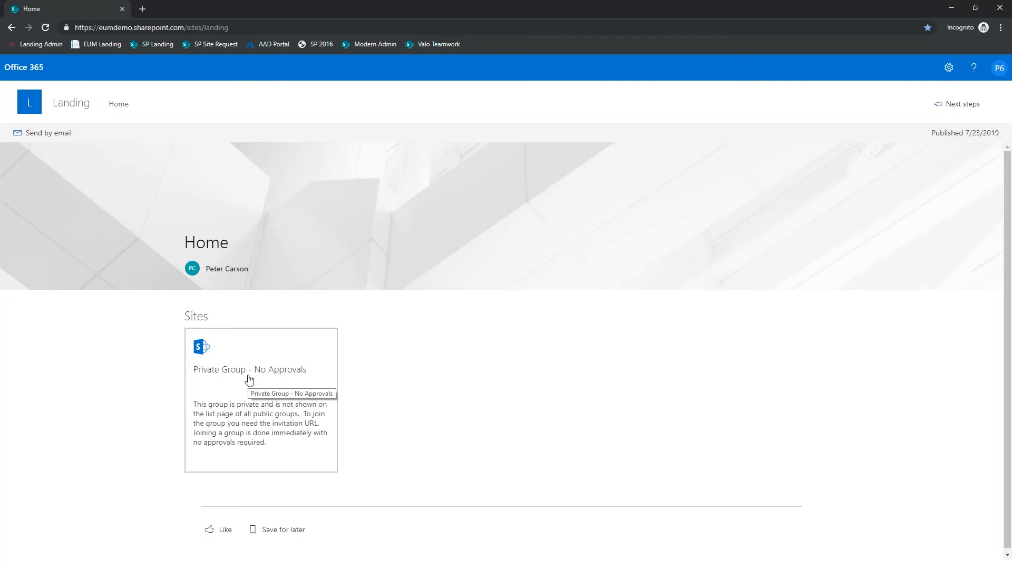
- Open the Private Group - No Approvals site from the landing page, review its members as the guest, and close the incognito window
left_click(256, 26)
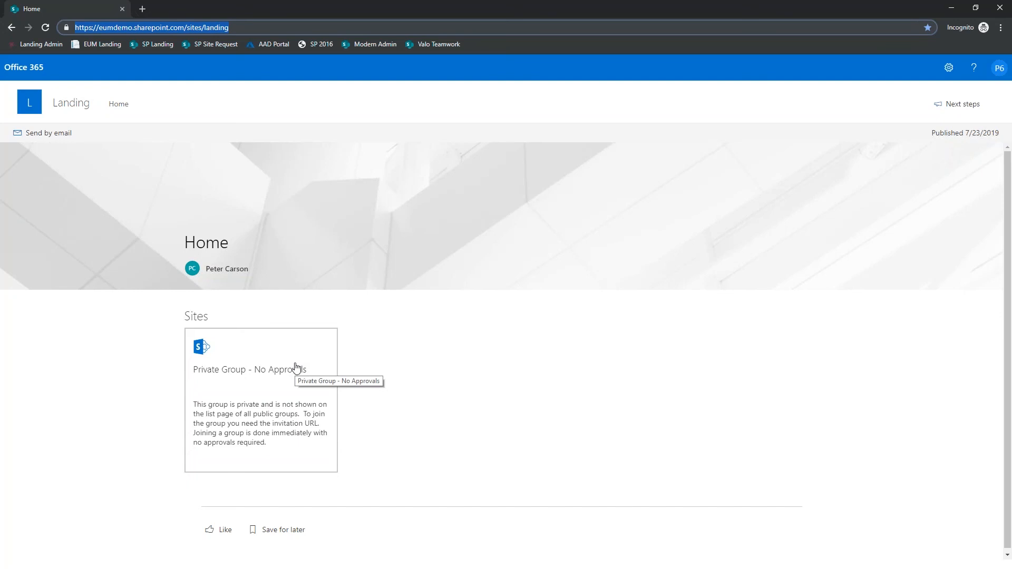
left_click(259, 372)
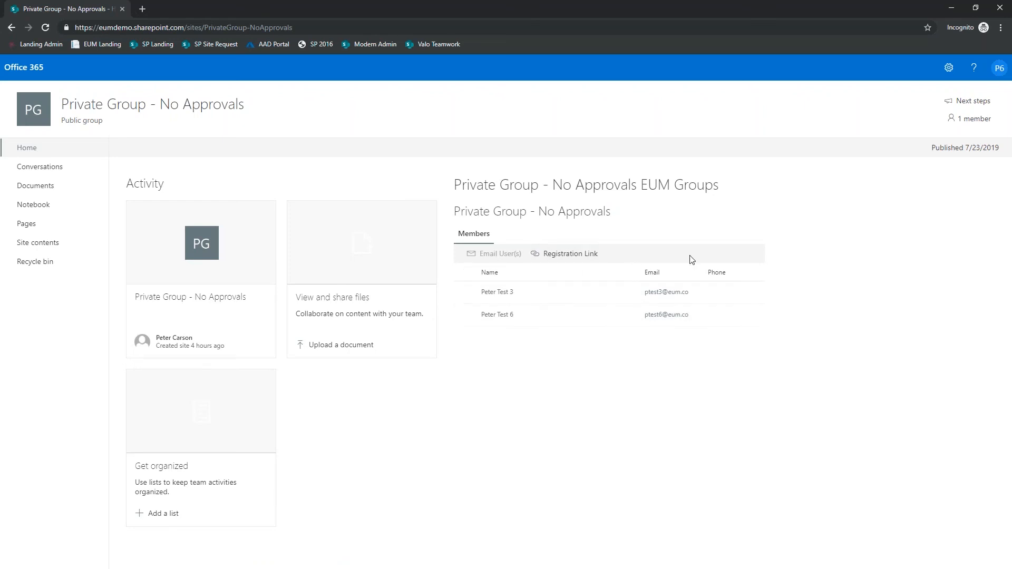
left_click(626, 362)
left_click(1004, 11)
key("alt+Tab")
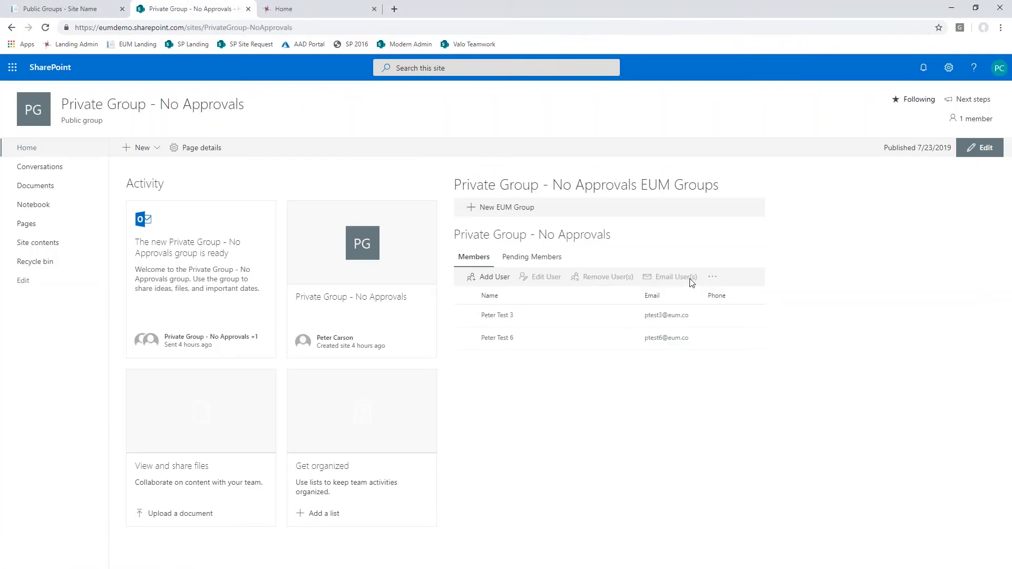
- Open the Private Group - No Approvals group for editing and examine its display name, group name, group ID and registration URL
left_click(713, 277)
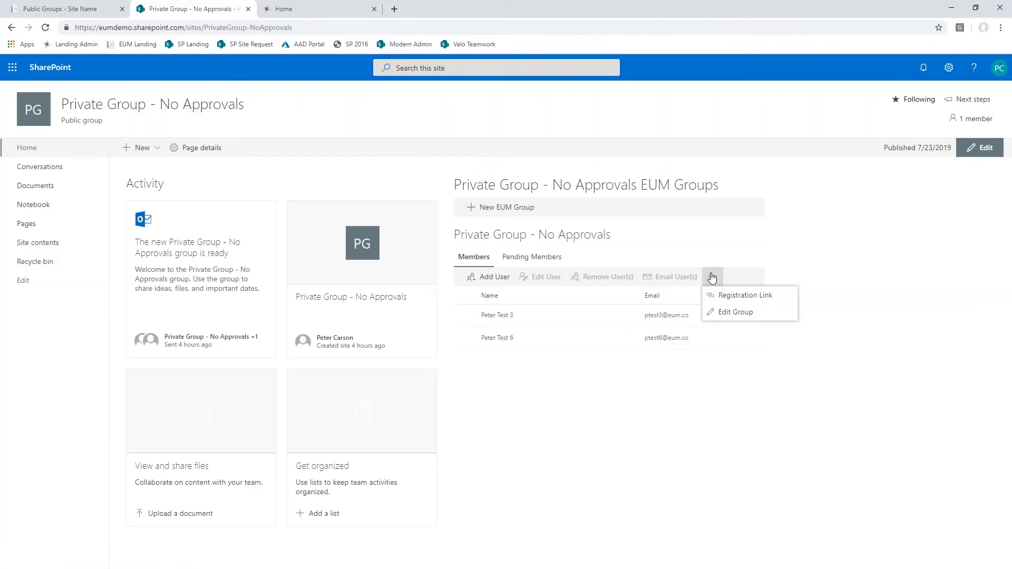
left_click(730, 315)
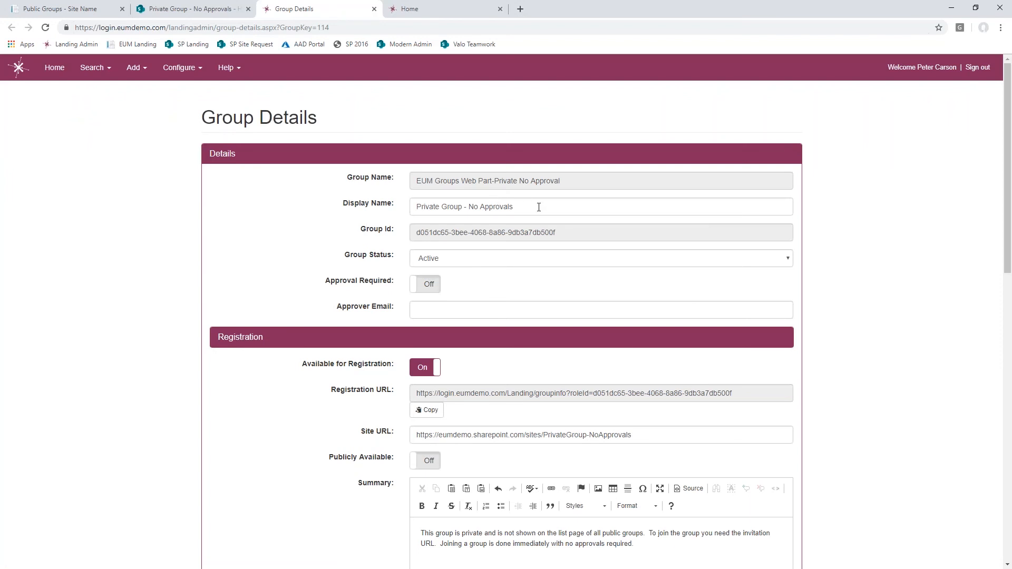
left_click_drag(539, 206, 382, 210)
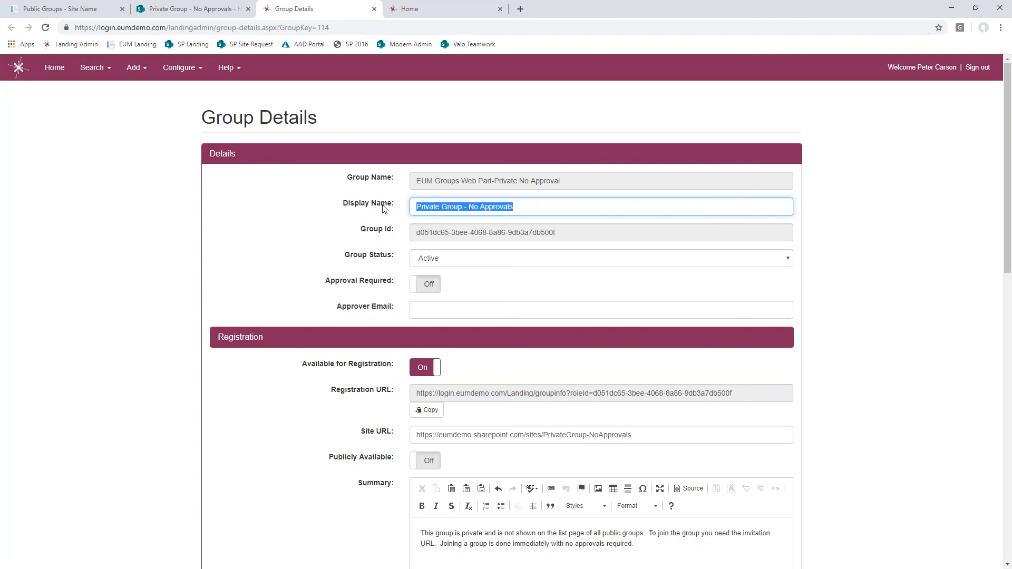
left_click_drag(569, 180, 415, 179)
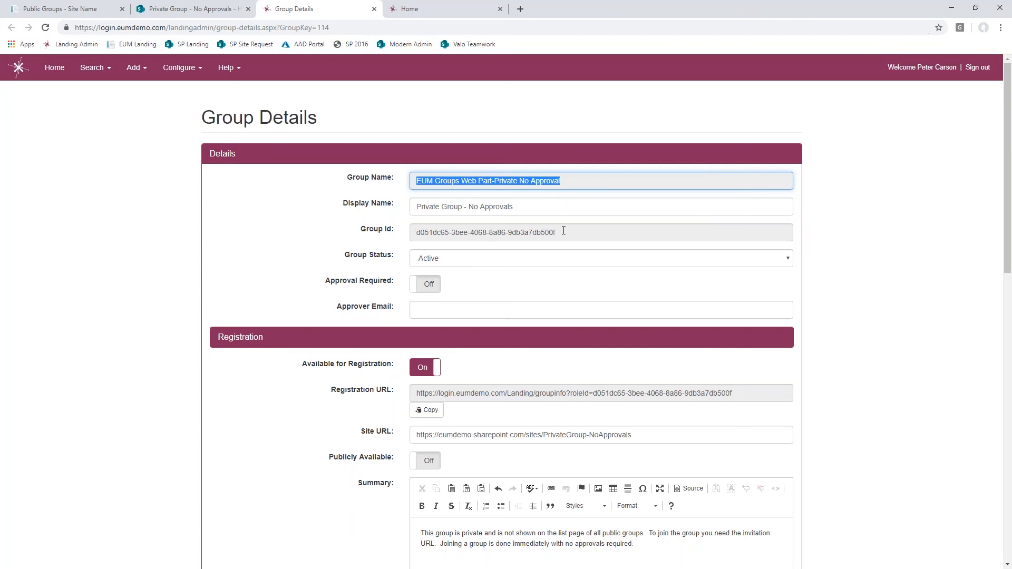
left_click_drag(560, 232, 414, 234)
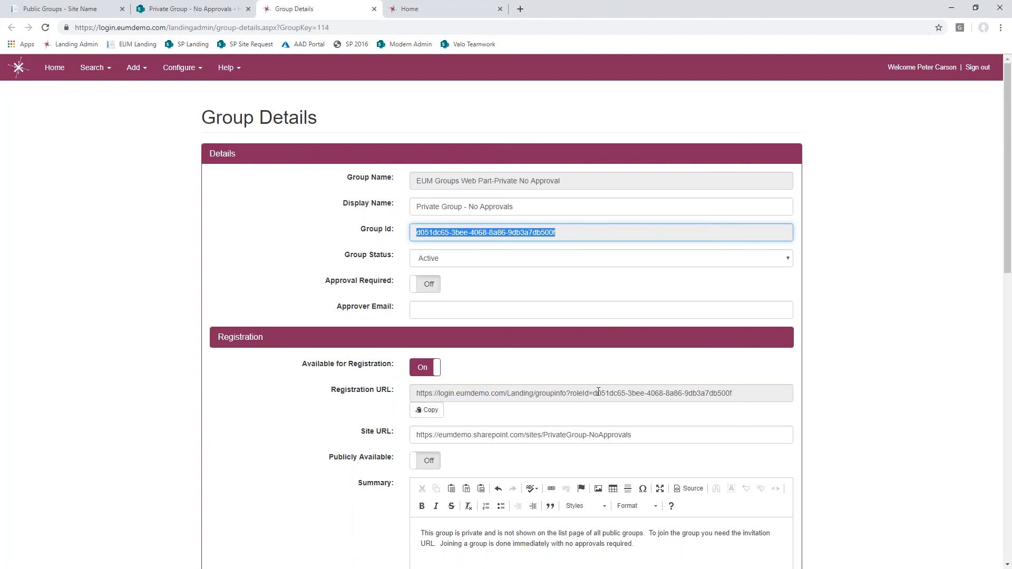
left_click_drag(594, 394, 764, 393)
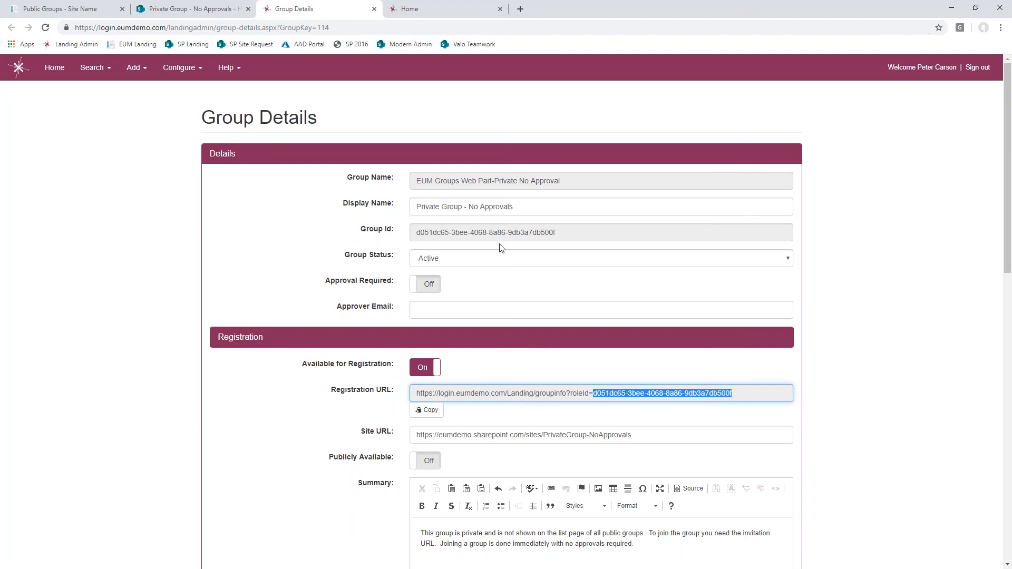
- Examine the group's status options, approval settings, approver e-mail, site URL and summary without changing them
left_click(475, 260)
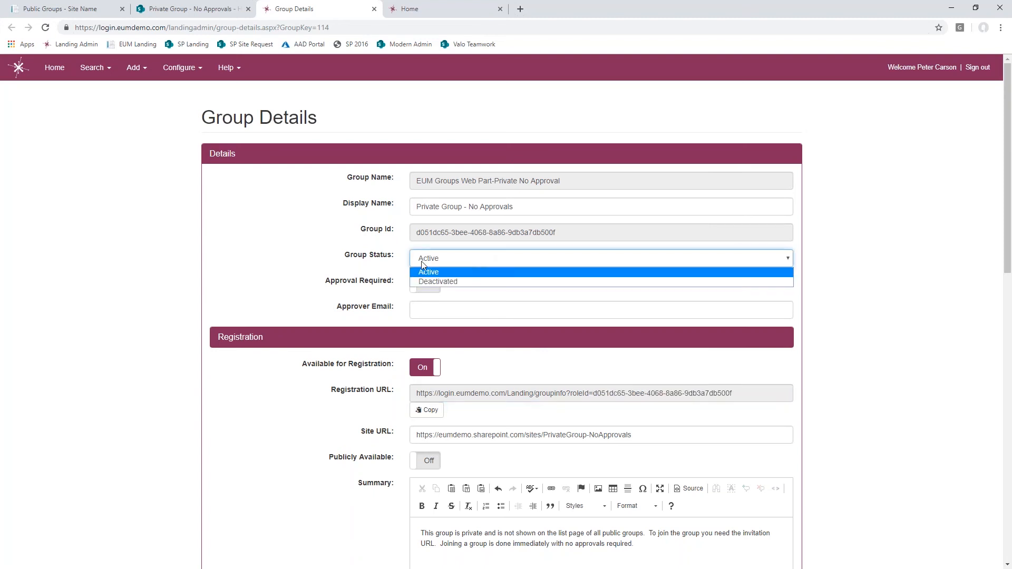
left_click(378, 264)
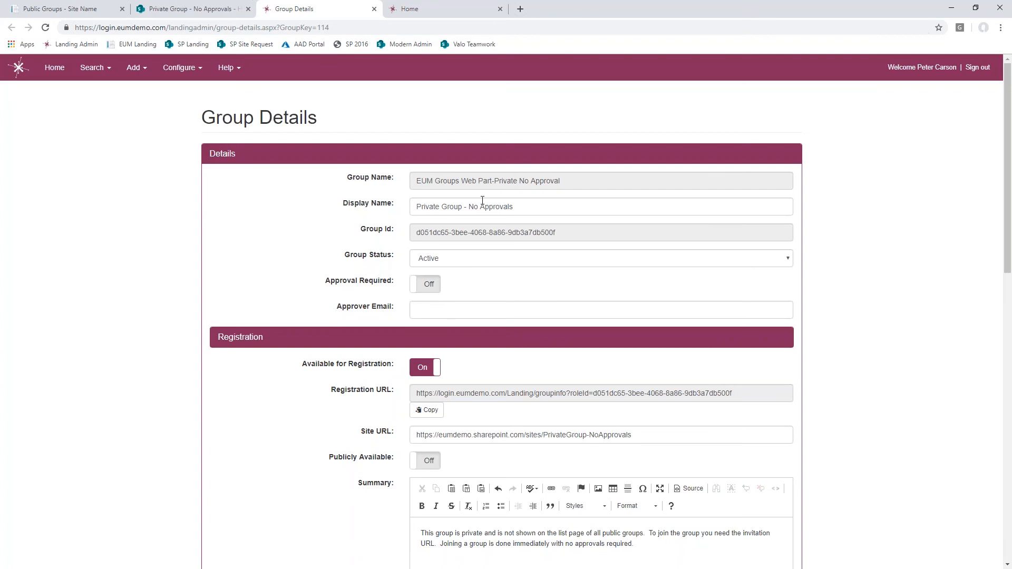
left_click_drag(468, 206, 522, 204)
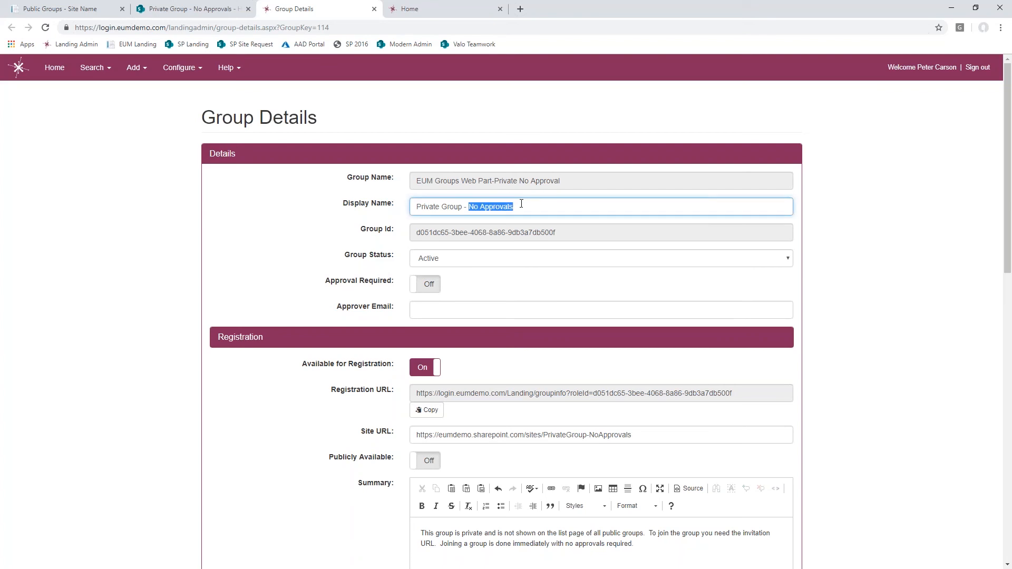
left_click(434, 310)
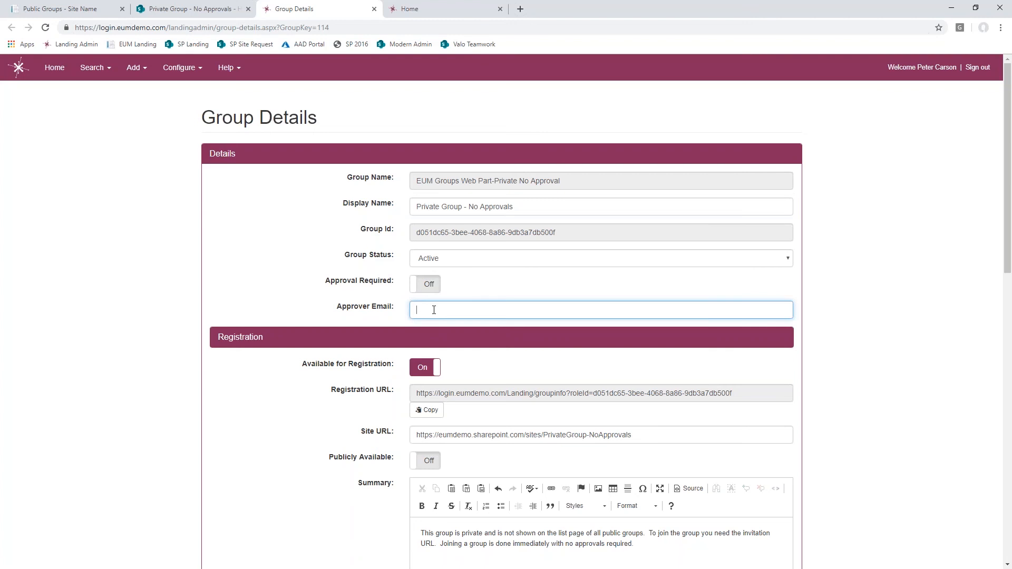
scroll(434, 310, "down", 2)
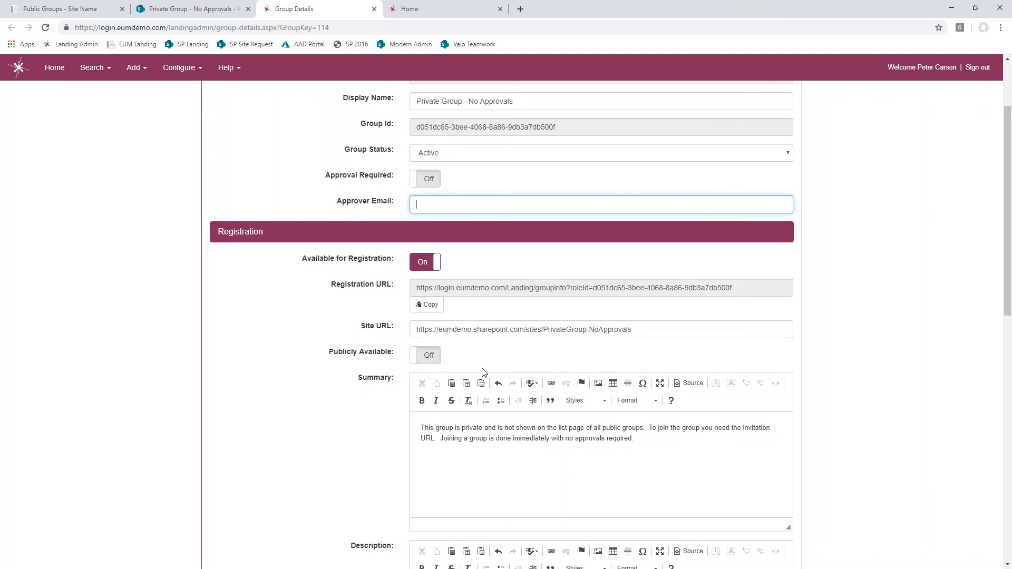
left_click(506, 331)
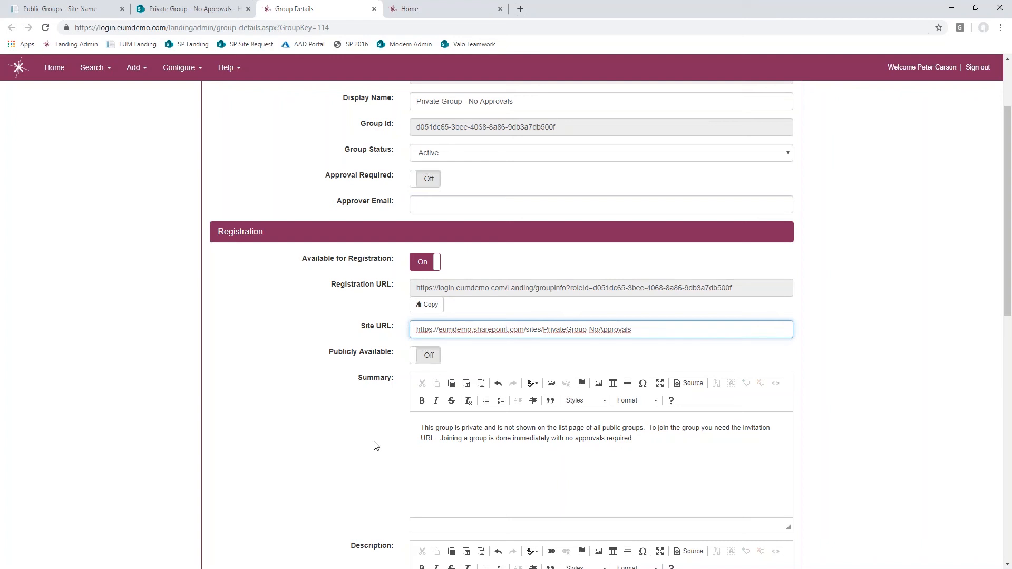
scroll(376, 446, "down", 2)
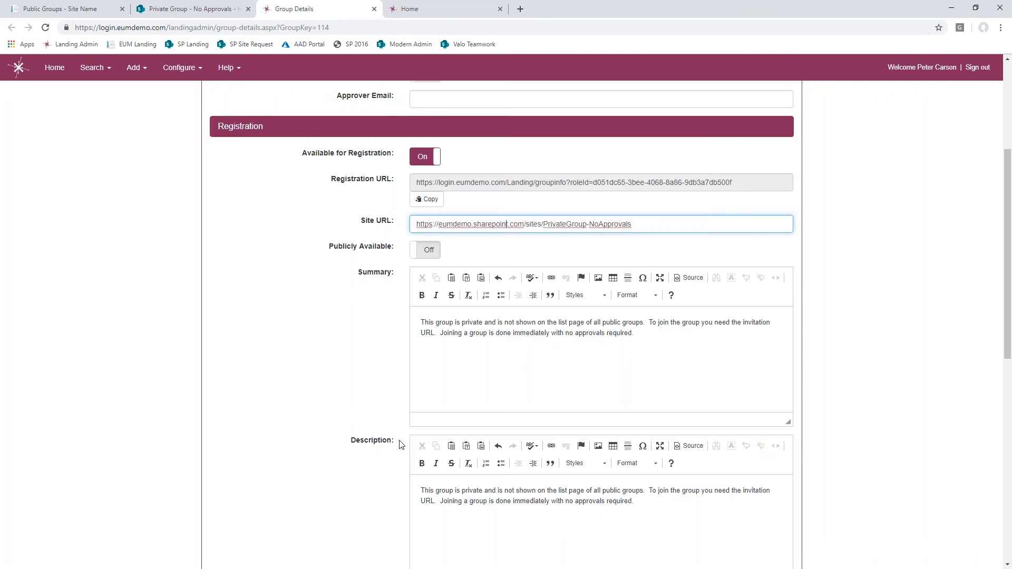
left_click(645, 333)
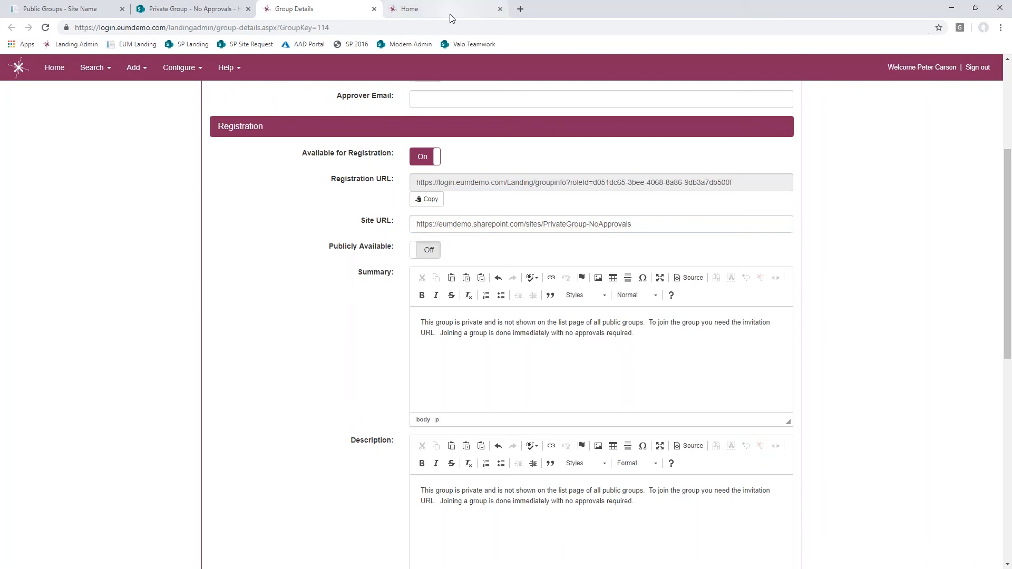
- Open the EUM Landing site in a new tab and view its public groups list
left_click(520, 8)
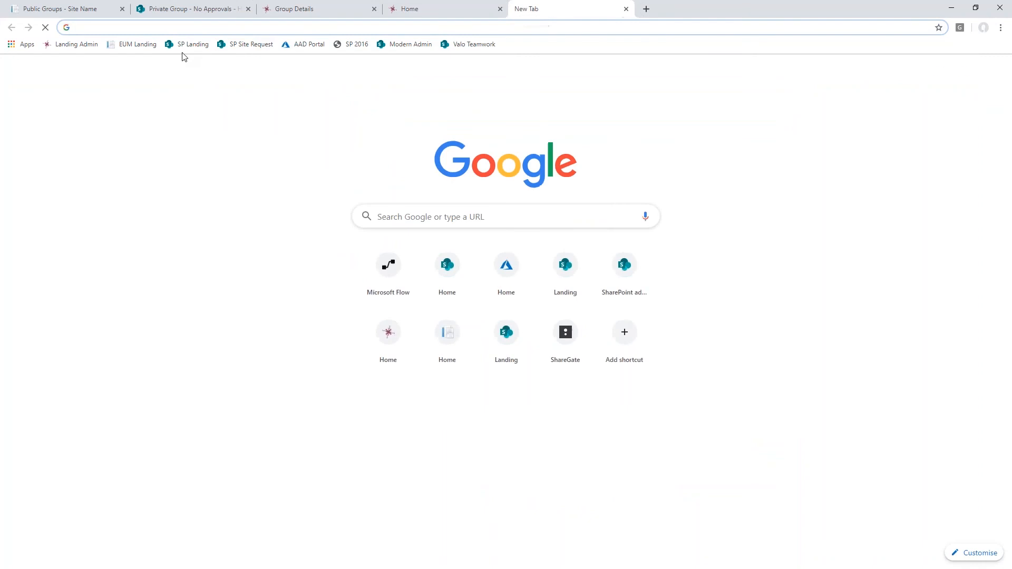
left_click(132, 47)
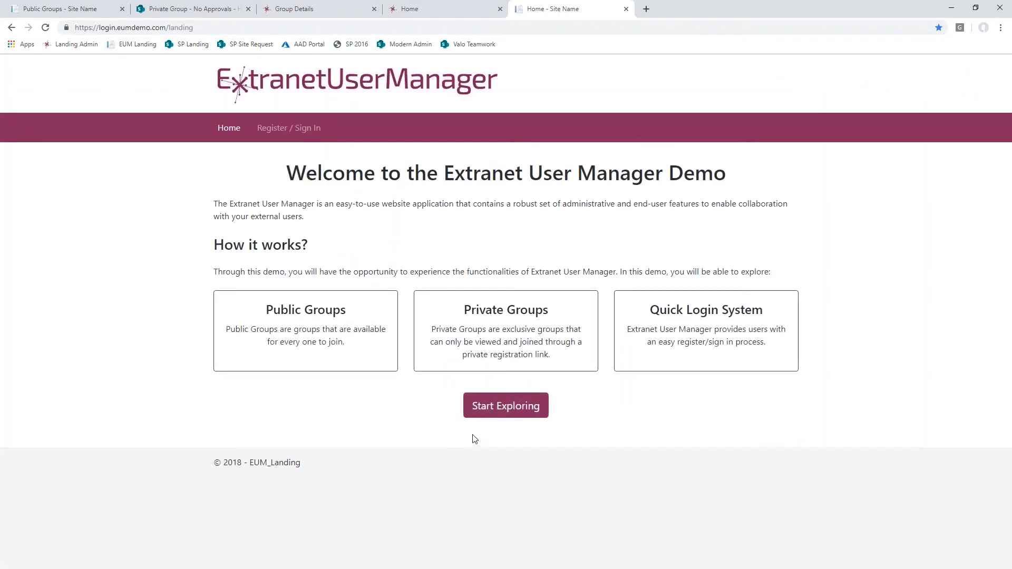
left_click(505, 408)
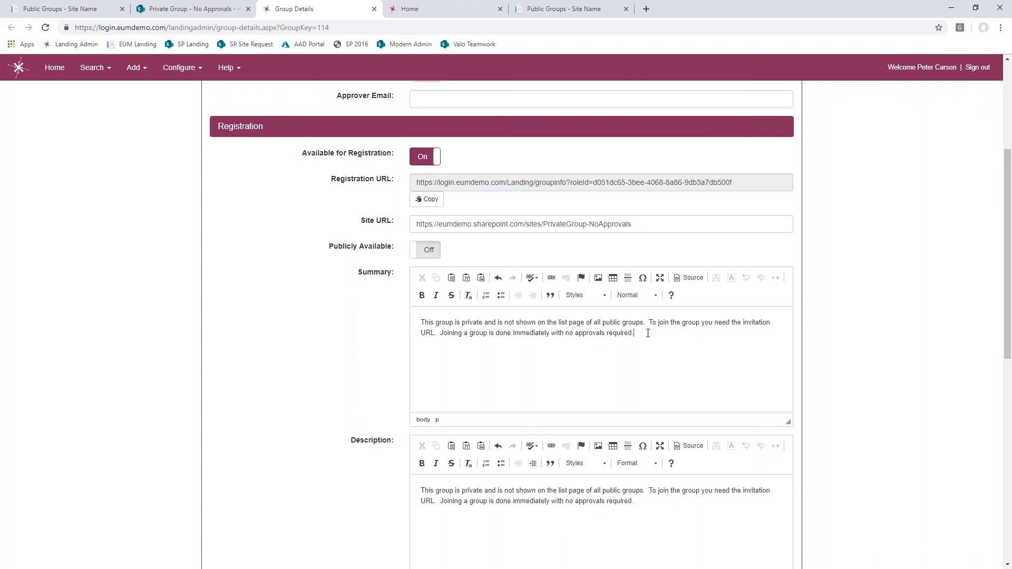
- Review the rest of the private group's details, including its description, and return to the EUM Admin home page
scroll(369, 496, "down", 2)
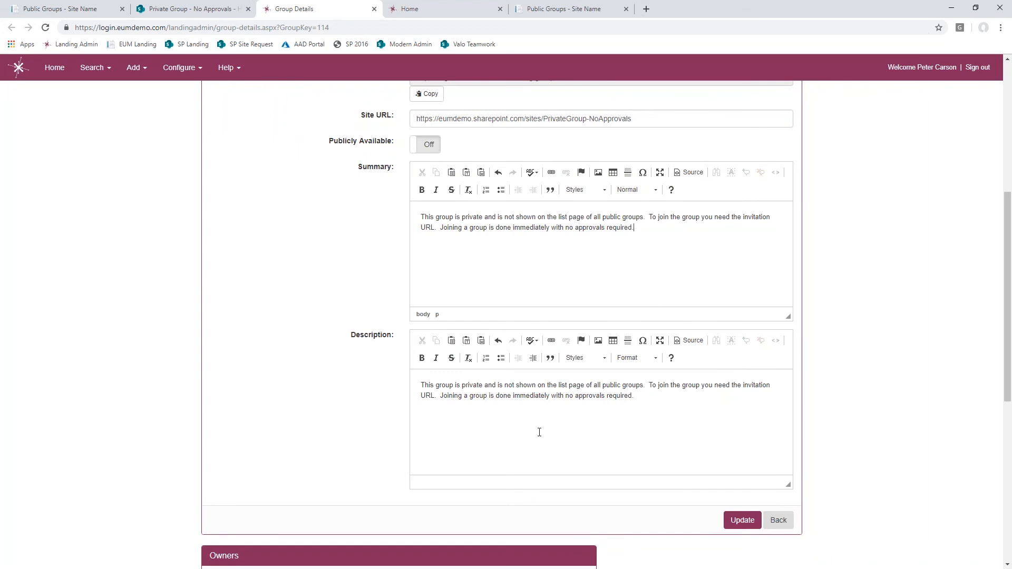
scroll(250, 423, "up", 5)
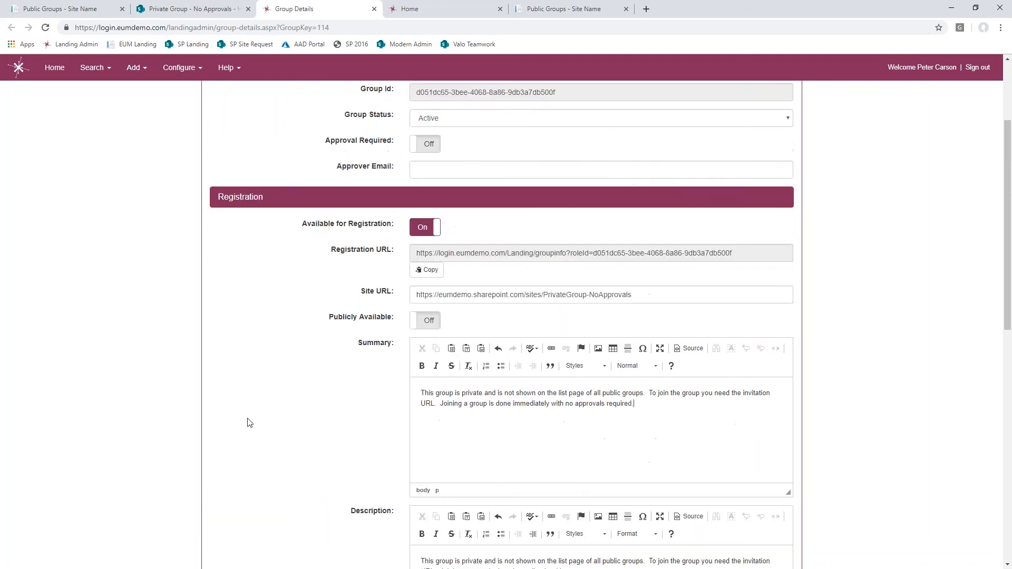
scroll(249, 423, "up", 1)
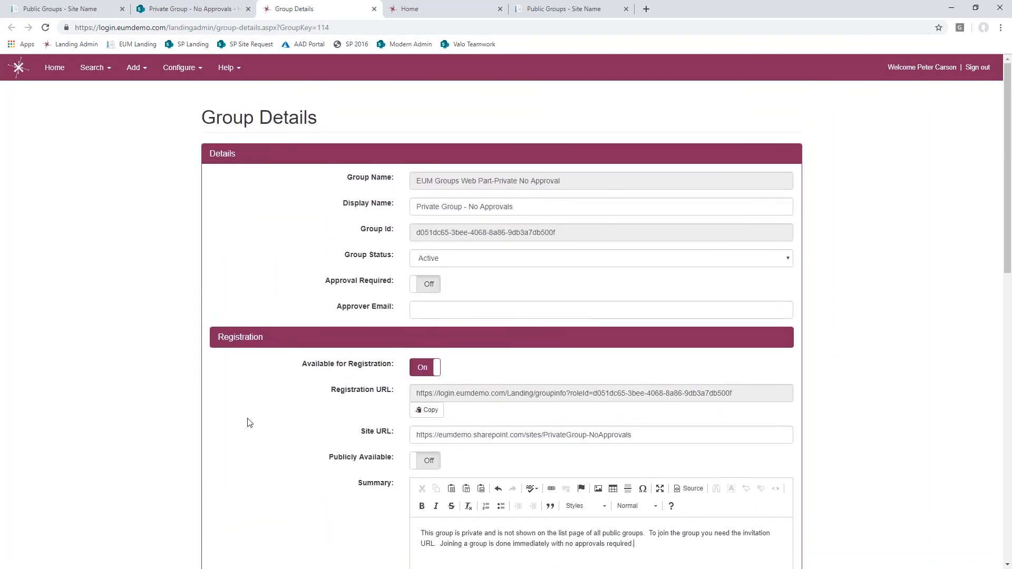
left_click(59, 76)
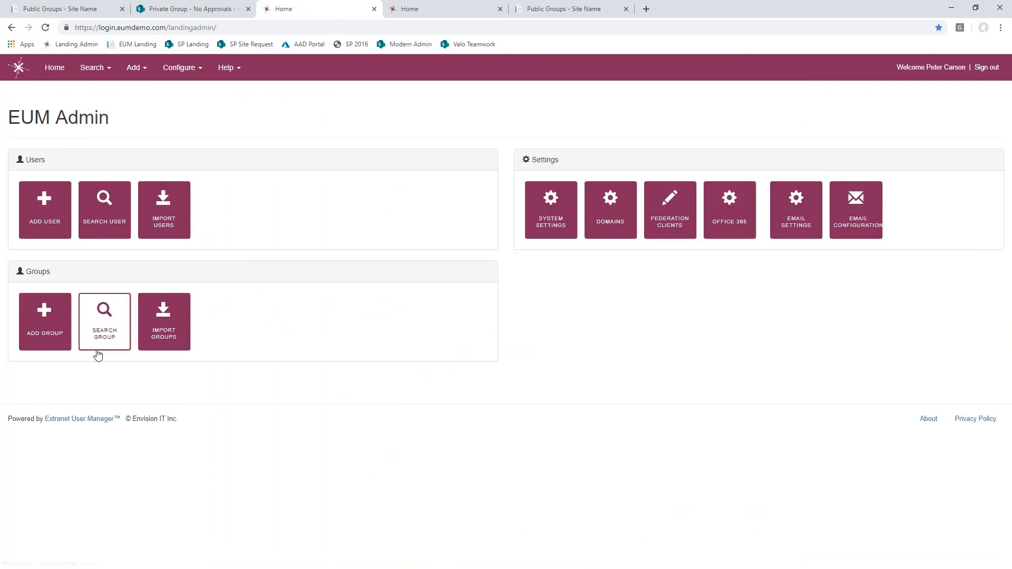
- Search for all active groups in EUM Admin and review the group list
left_click(108, 334)
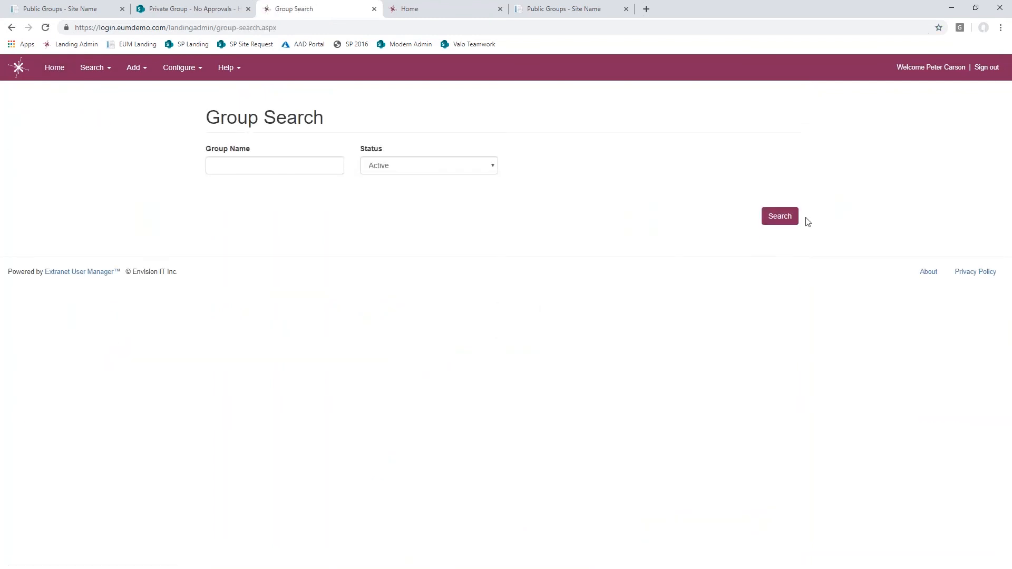
left_click(783, 218)
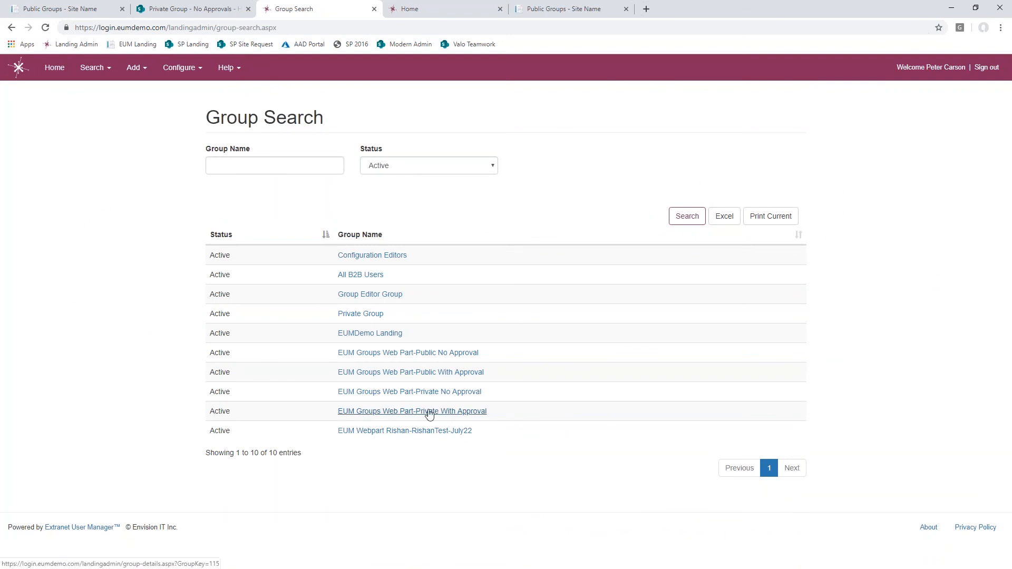
- View the Import Users page and its import options, and return to the EUM Admin home page
left_click(133, 70)
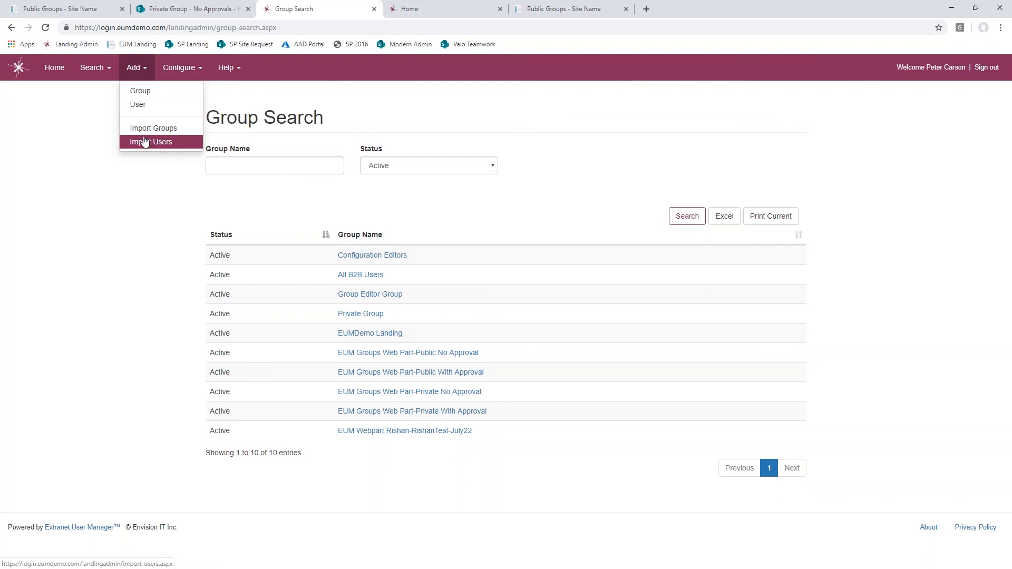
mouse_move(136, 67)
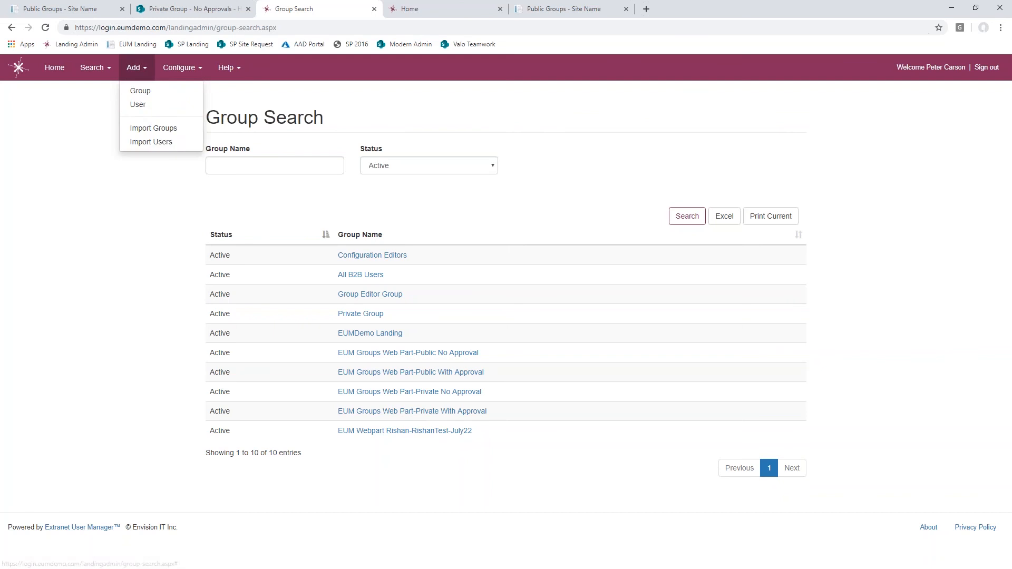
left_click(144, 142)
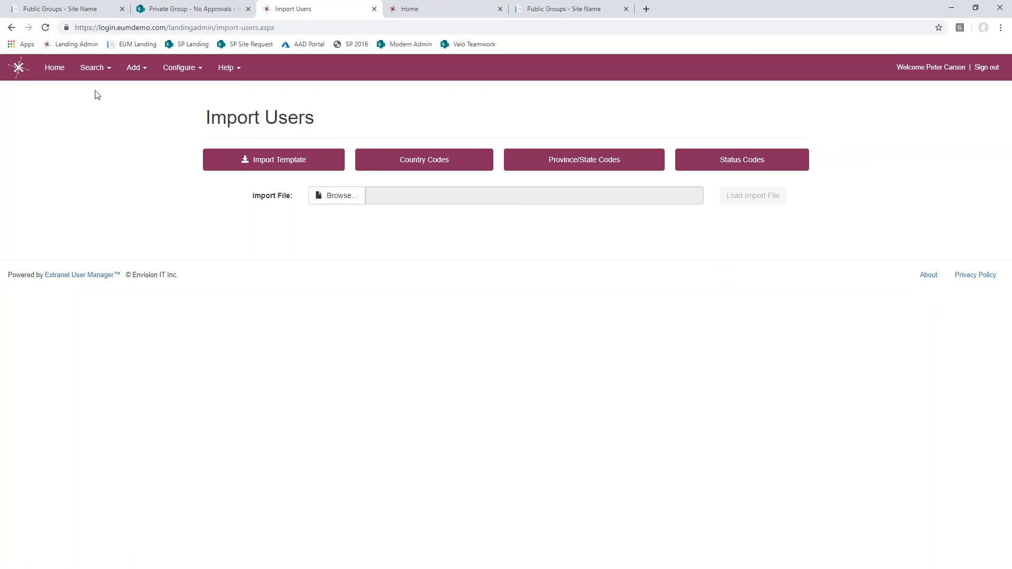
left_click(55, 69)
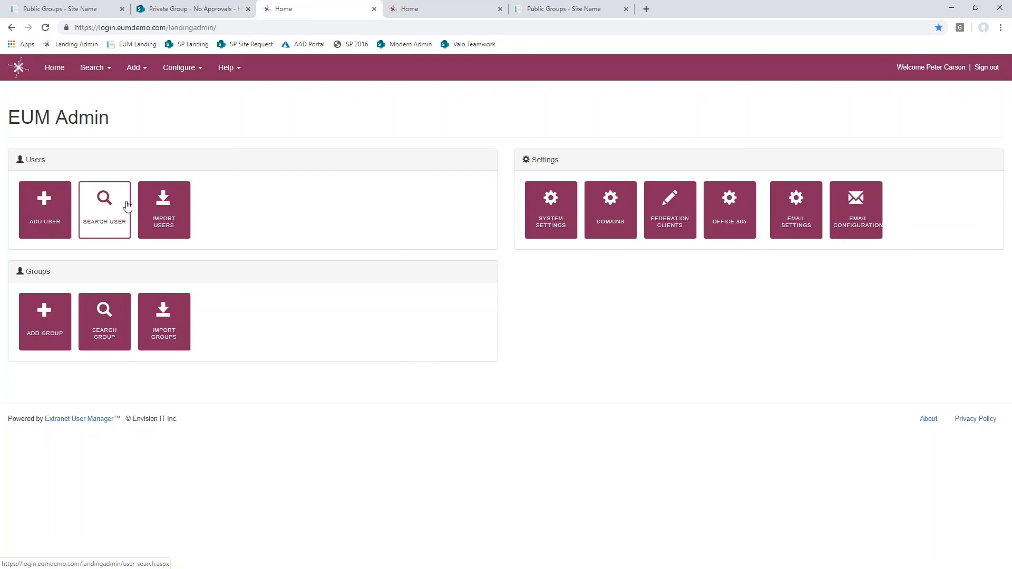
- Find the EUM Groups Web Part-Public No Approval group among the active groups and examine its details, registration settings, owners, members and membership requests
left_click(117, 327)
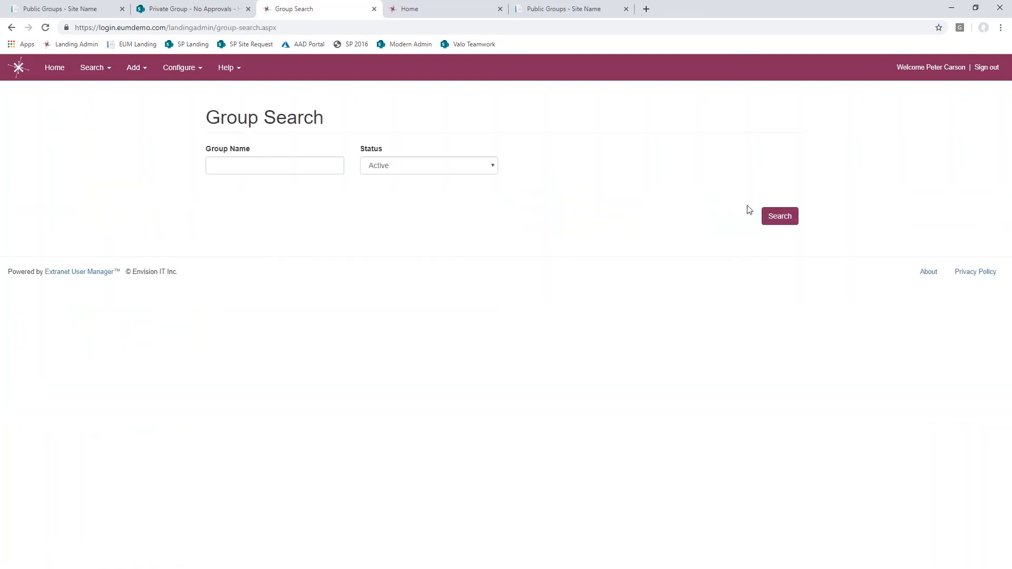
left_click(779, 217)
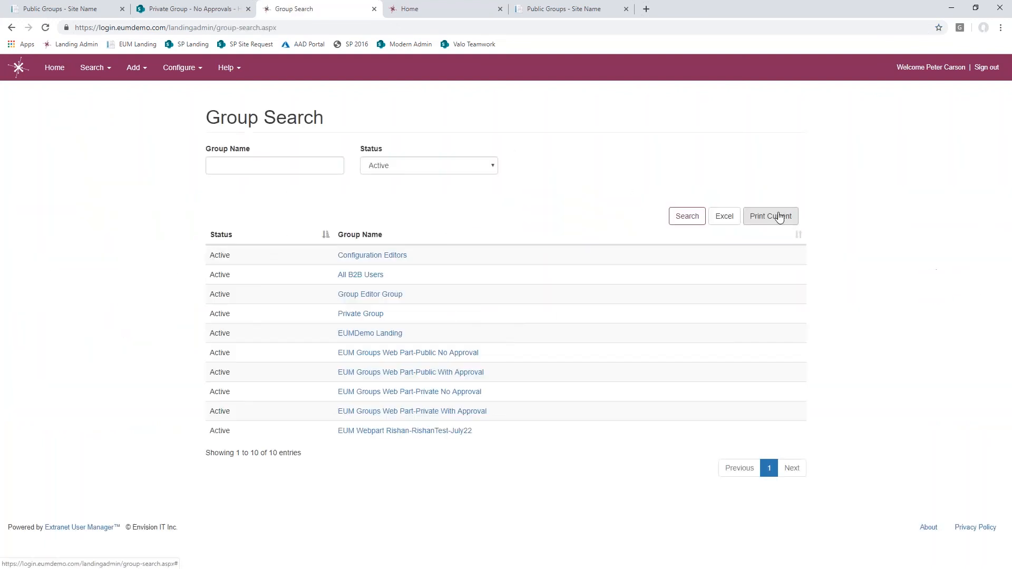
left_click(467, 354)
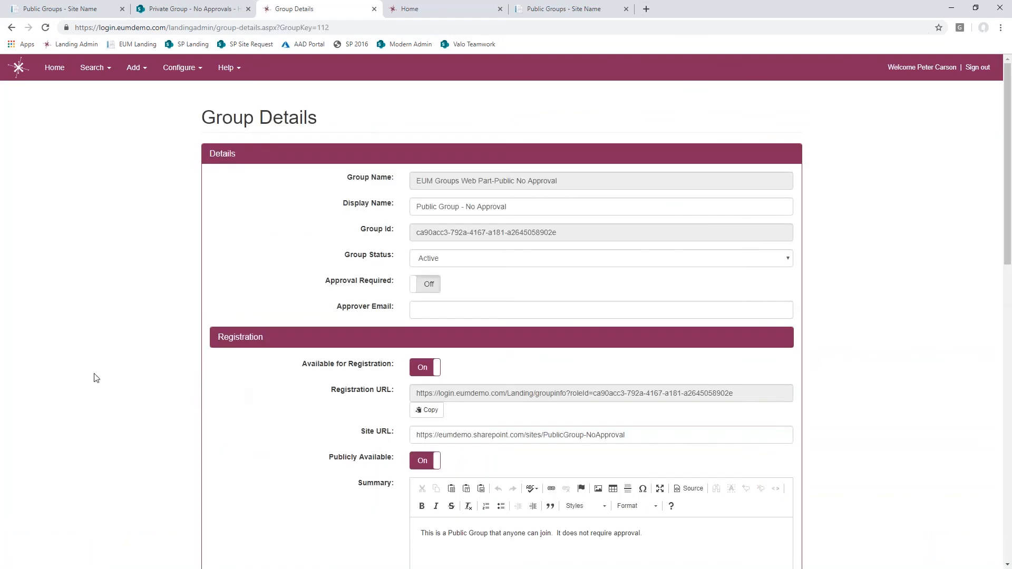
scroll(95, 378, "down", 7)
scroll(94, 378, "down", 6)
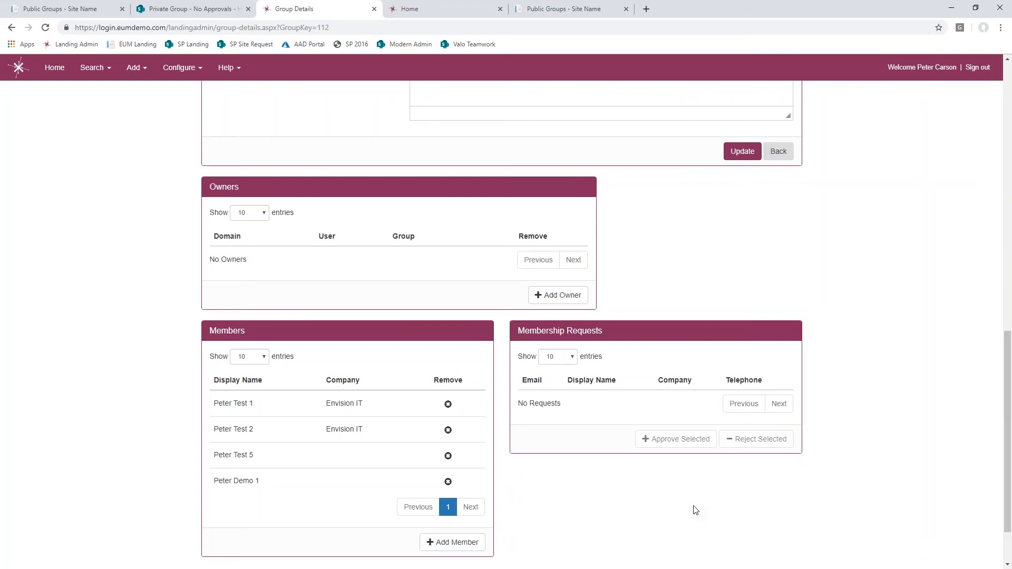
scroll(42, 348, "up", 10)
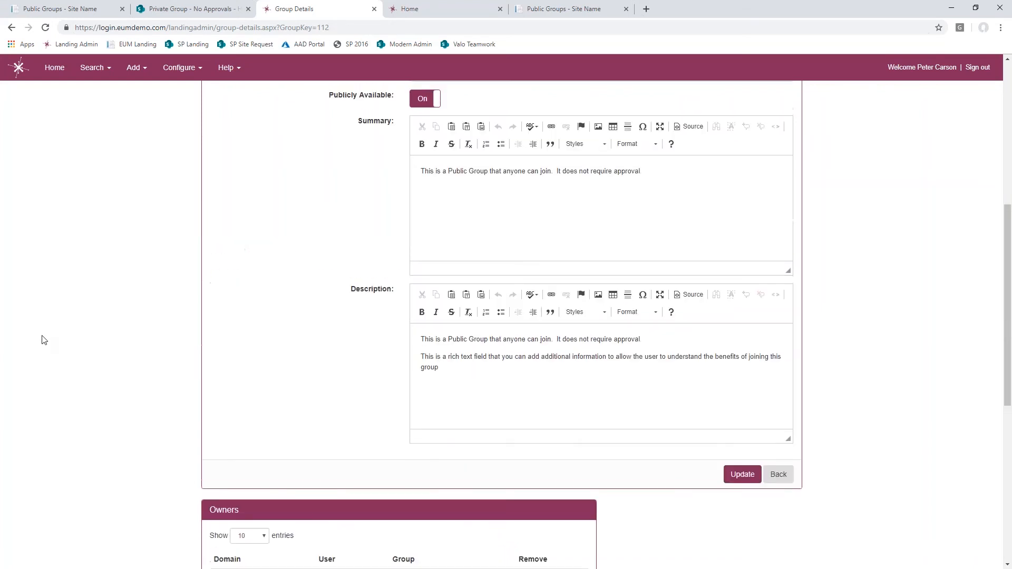
scroll(44, 340, "up", 1)
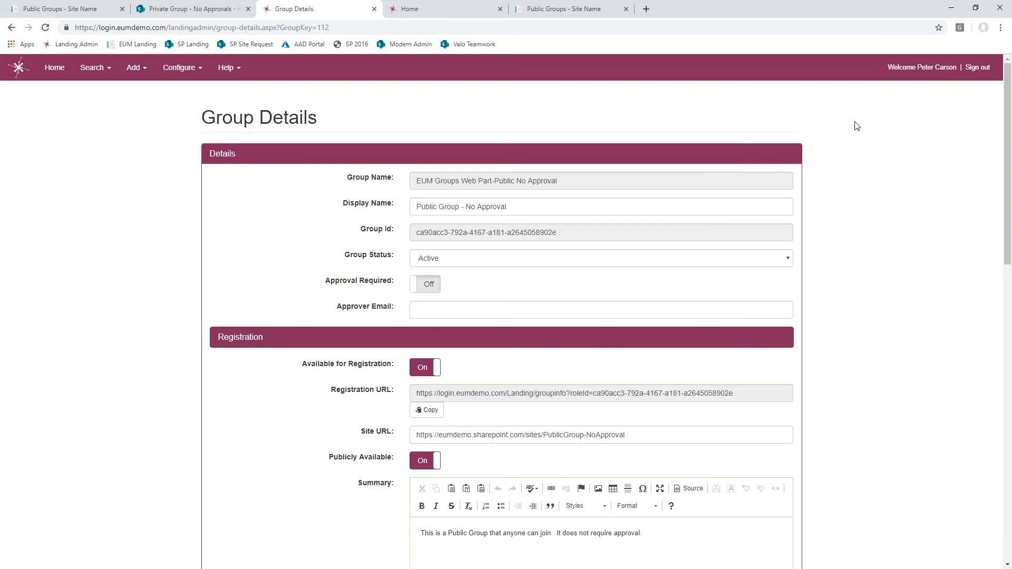
- Open the EUM Landing site in a new incognito window and start exploring its public groups
left_click(1001, 27)
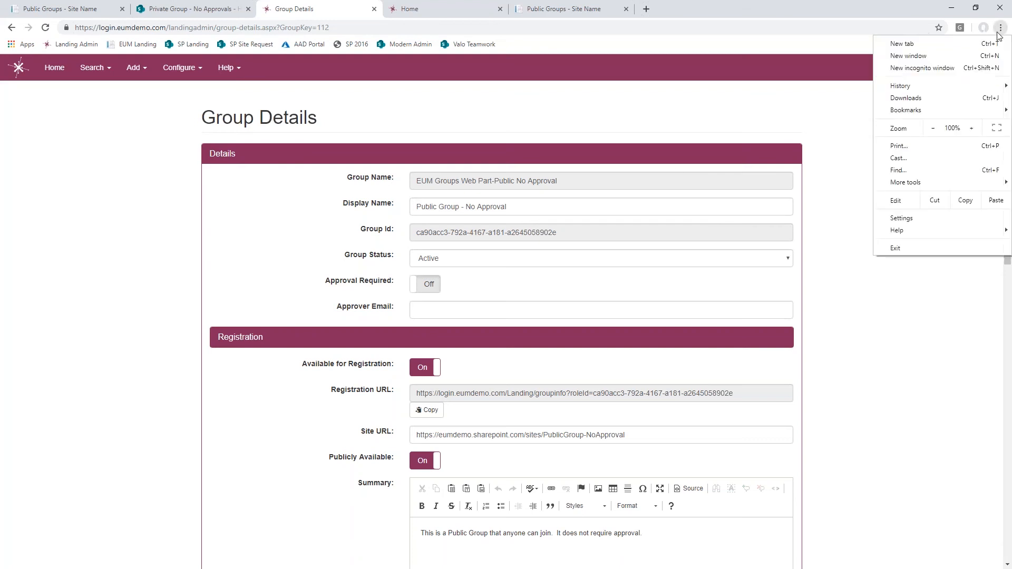
left_click(949, 68)
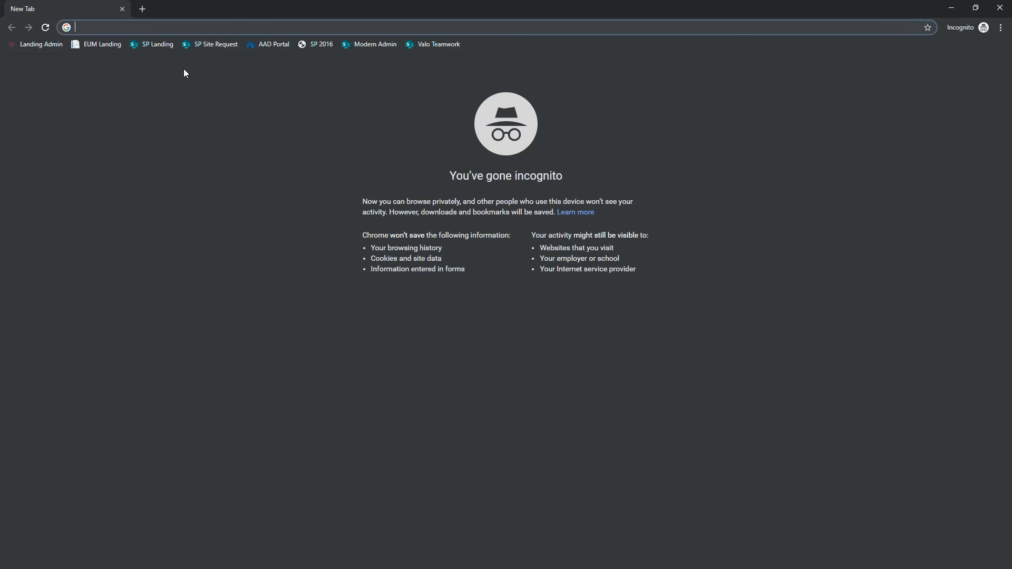
left_click(93, 50)
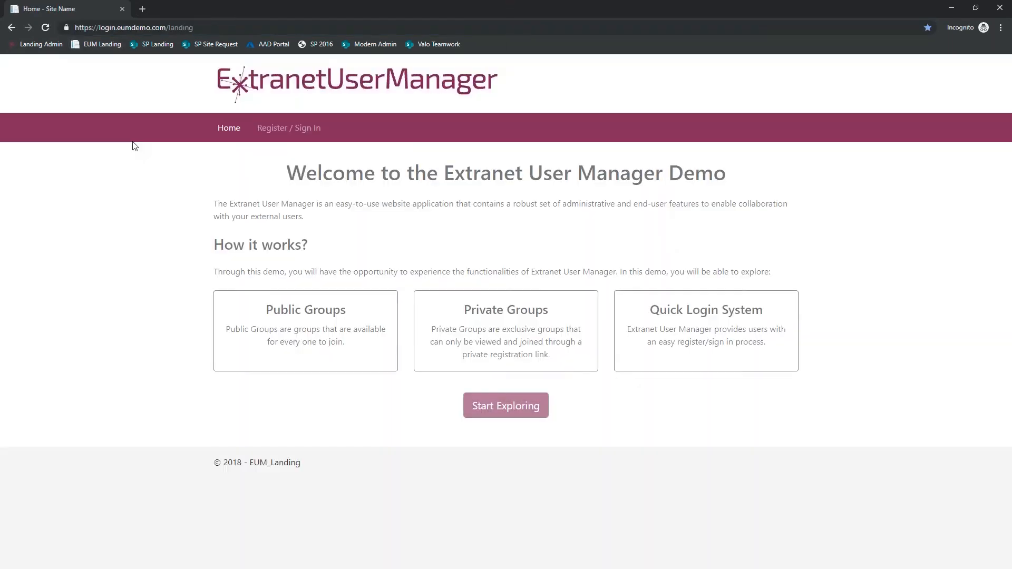
left_click(497, 409)
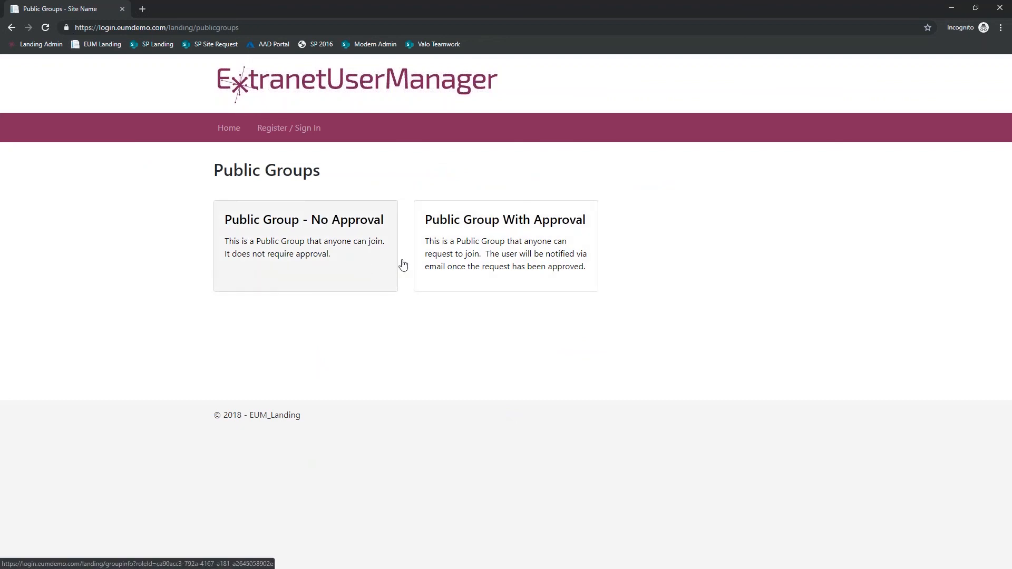
- View the Public Group - No Approval information page, go back to the public groups list, and reopen that group's page
left_click(337, 268)
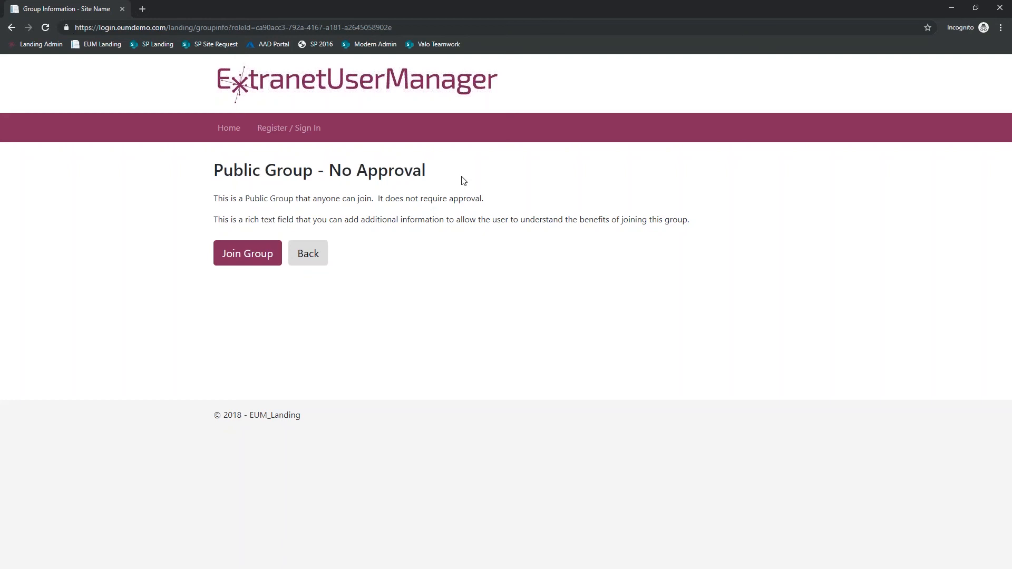
left_click(12, 29)
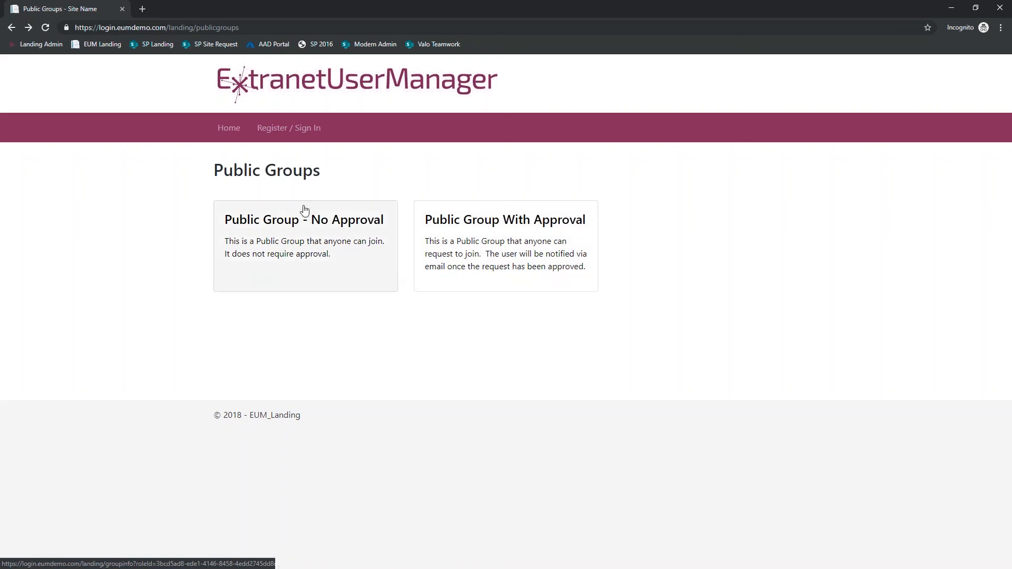
left_click(293, 249)
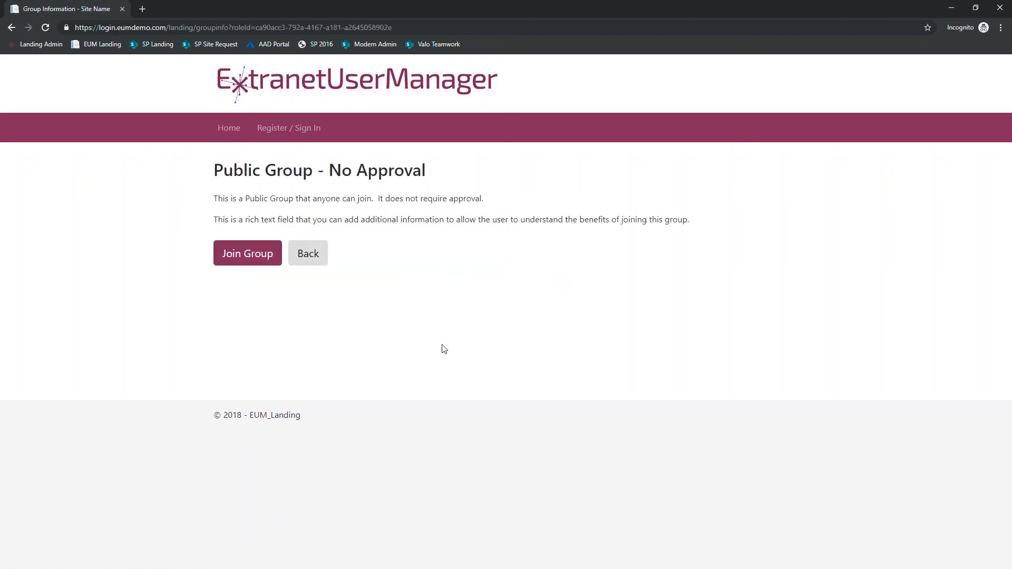
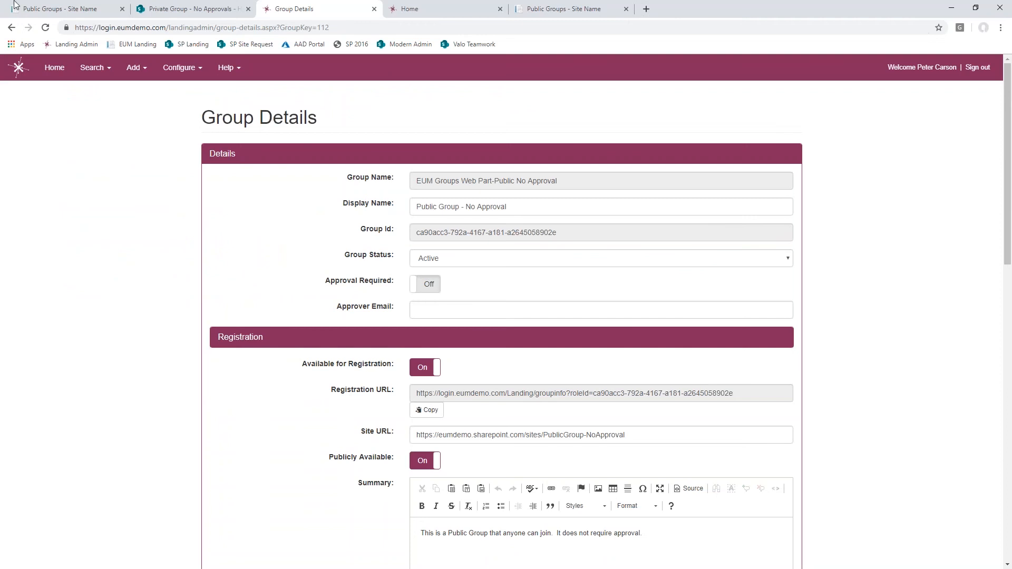
- Return to the Private Group - No Approvals SharePoint site and open Microsoft Teams in a new tab
left_click(51, 9)
left_click(185, 8)
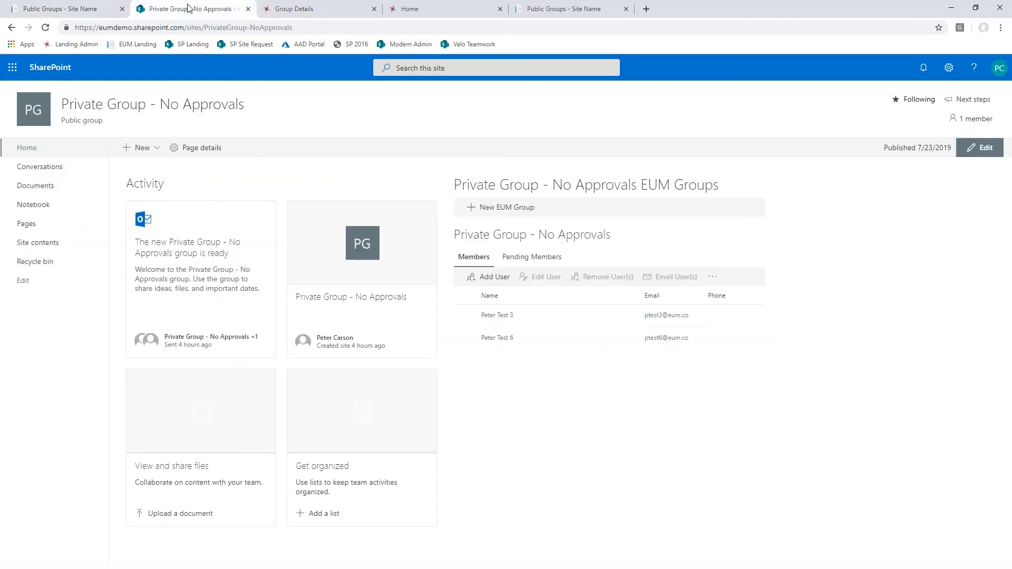
left_click(15, 71)
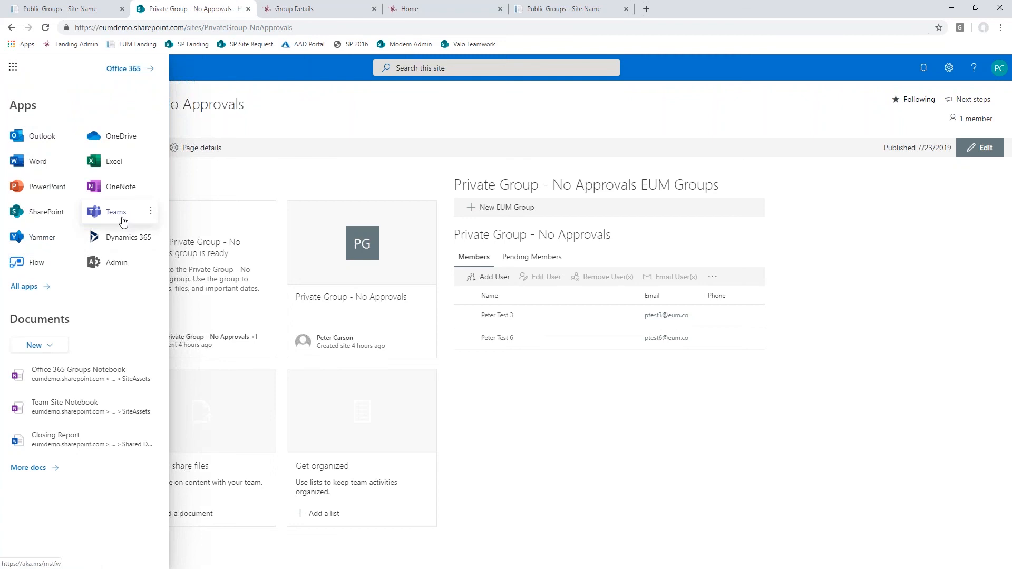
left_click(151, 212)
left_click(147, 230)
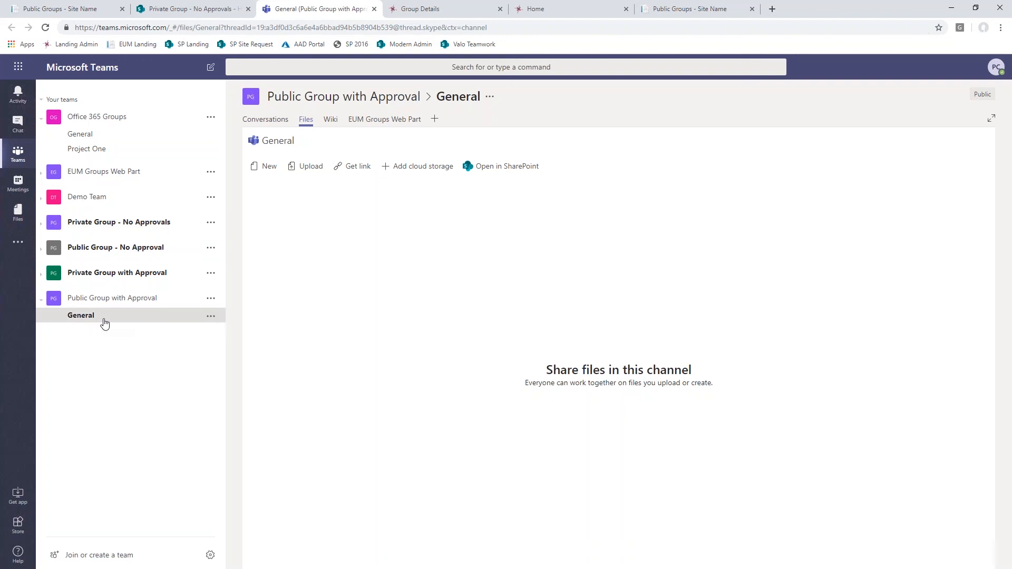
- In the Public Group - No Approval team, view the apps that can be added as tabs and open the EUM Groups Web Part
left_click(110, 249)
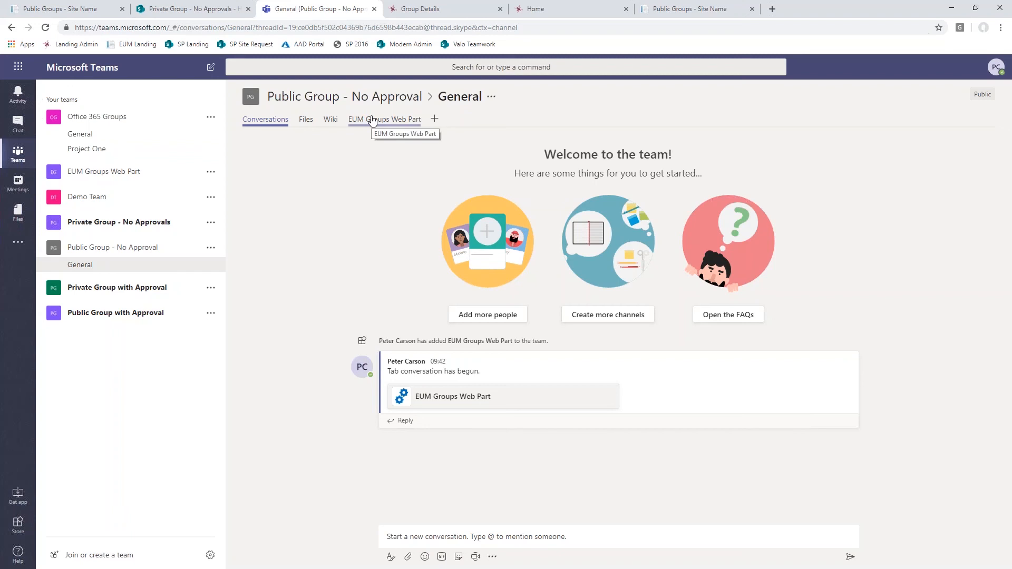
left_click(434, 118)
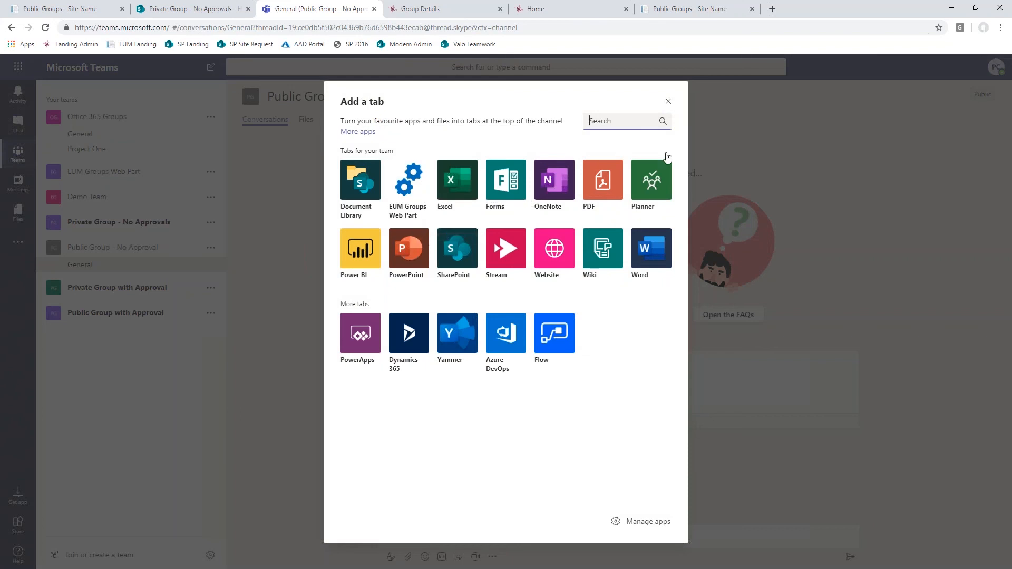
left_click(671, 105)
left_click(671, 104)
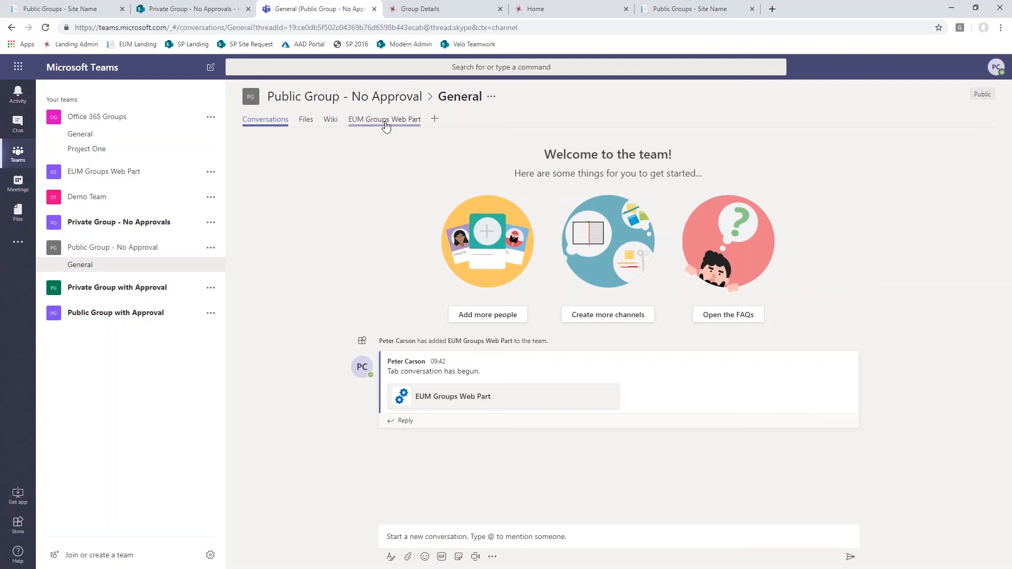
left_click(384, 120)
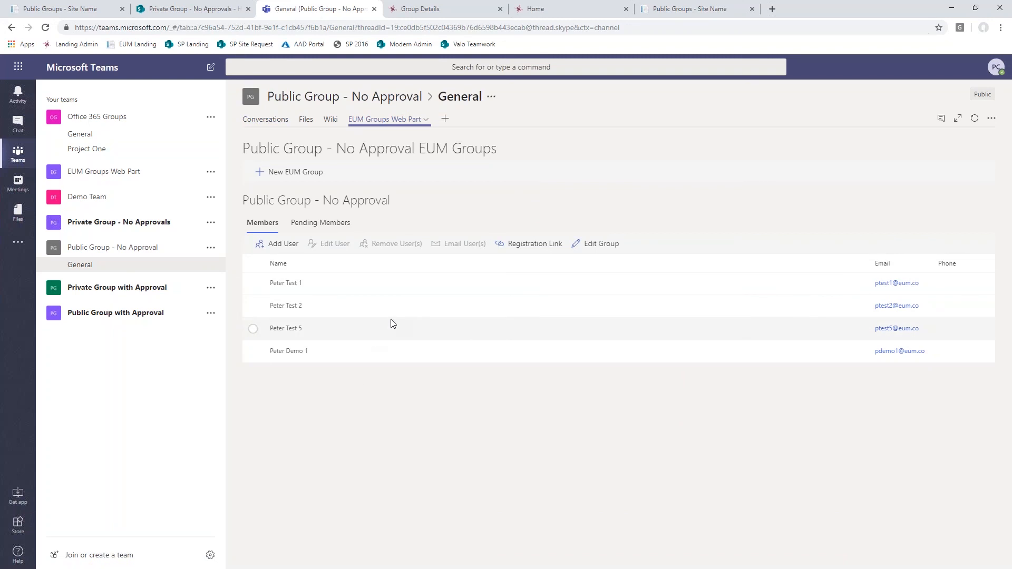
- Compare with the EUM Groups web part on the Private Group - No Approvals SharePoint site, and return to Teams
left_click(196, 9)
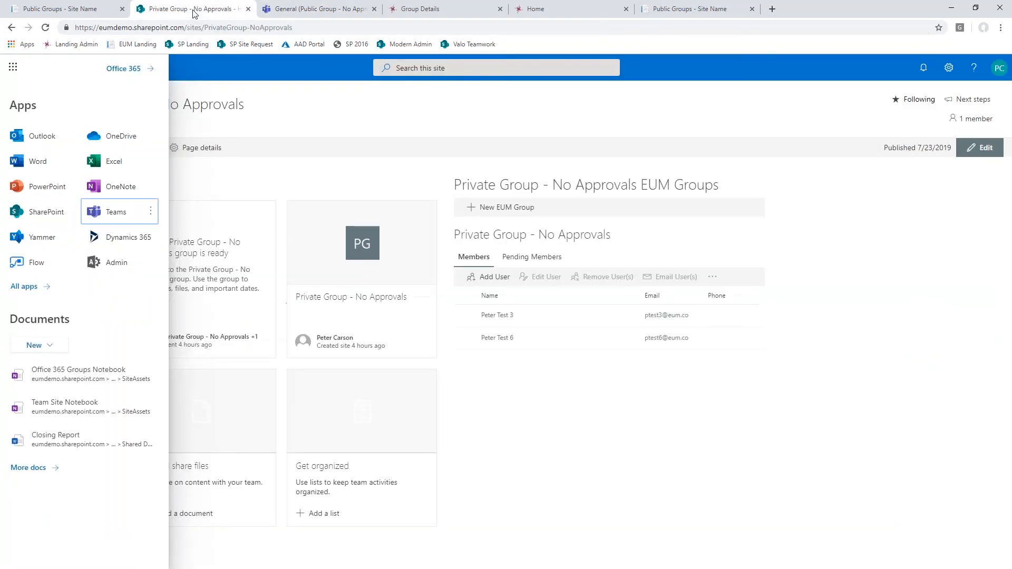
left_click(588, 499)
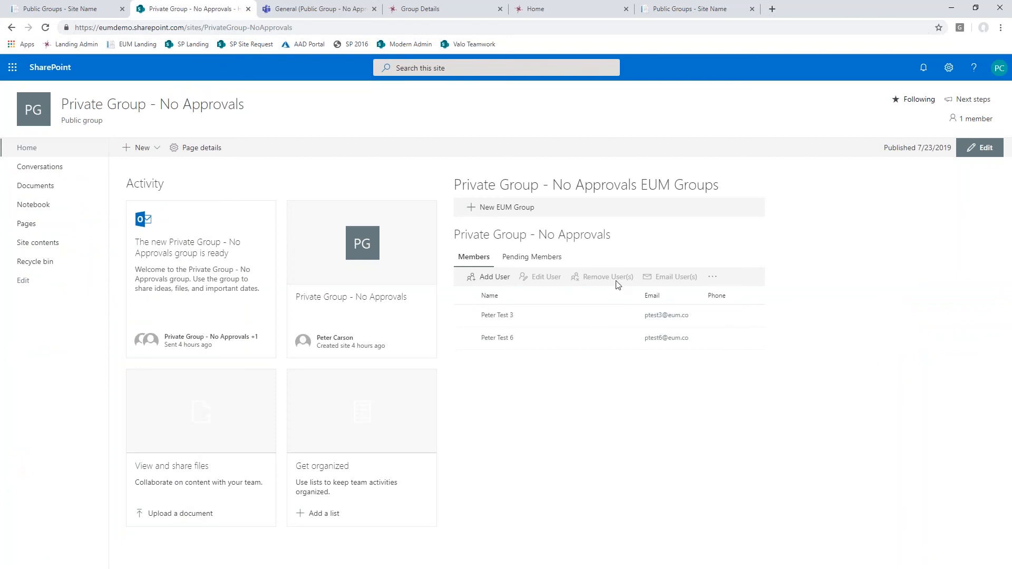
left_click(312, 10)
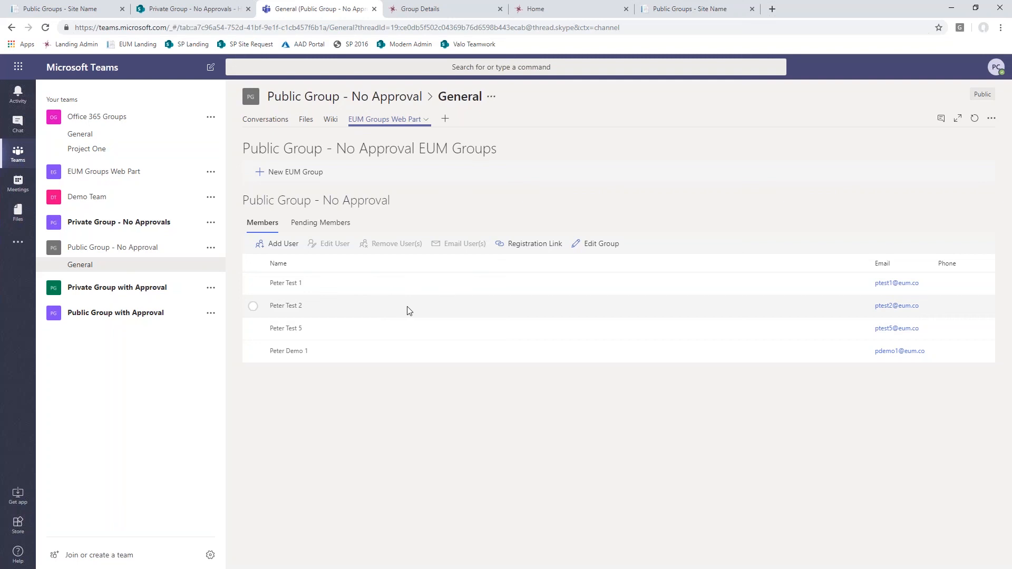
- Try to email all members of Public Group - No Approval from the Teams web part, and go back to the member list
left_click(253, 285)
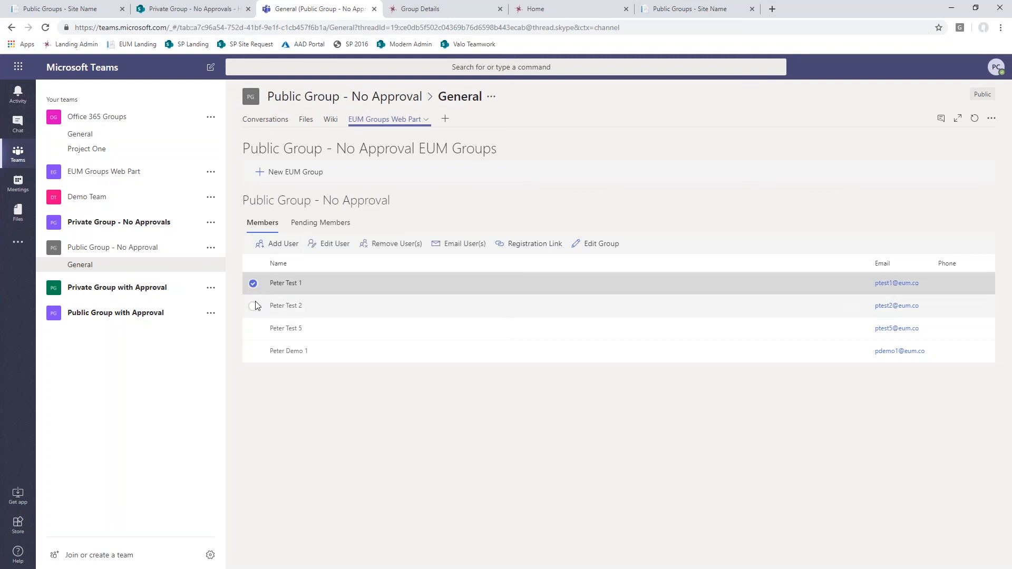
left_click(253, 307)
left_click(254, 330)
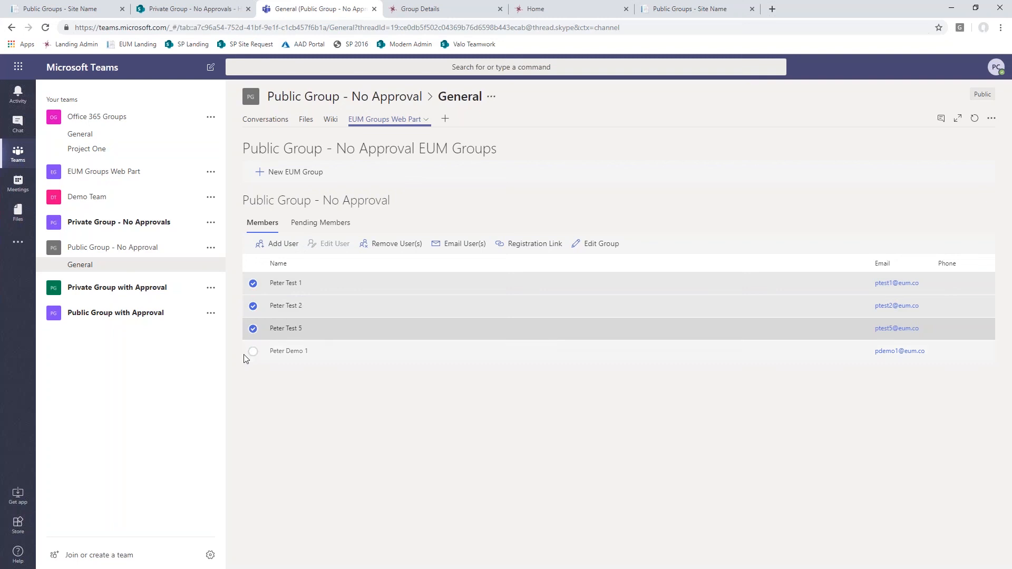
left_click(253, 264)
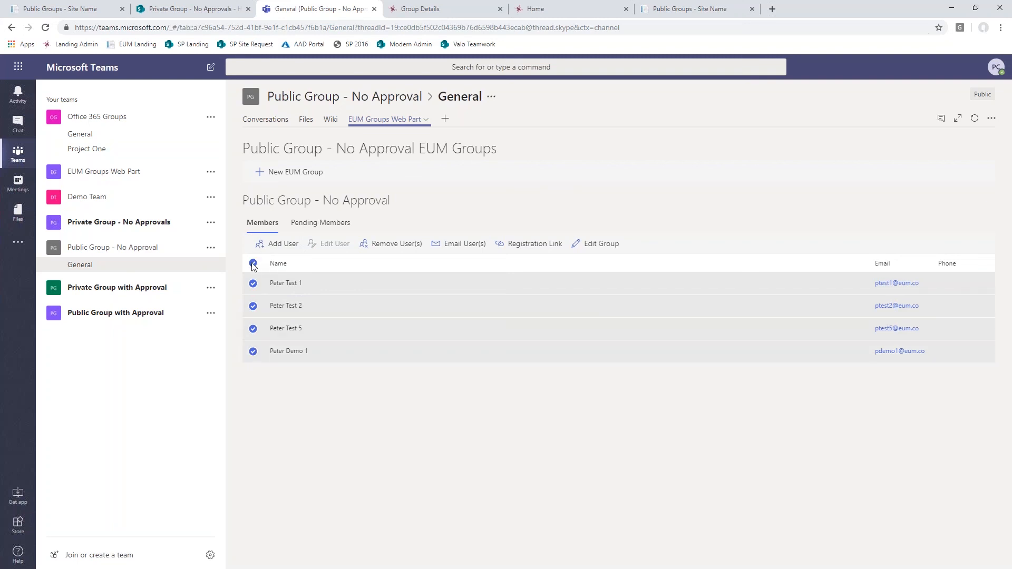
left_click(449, 246)
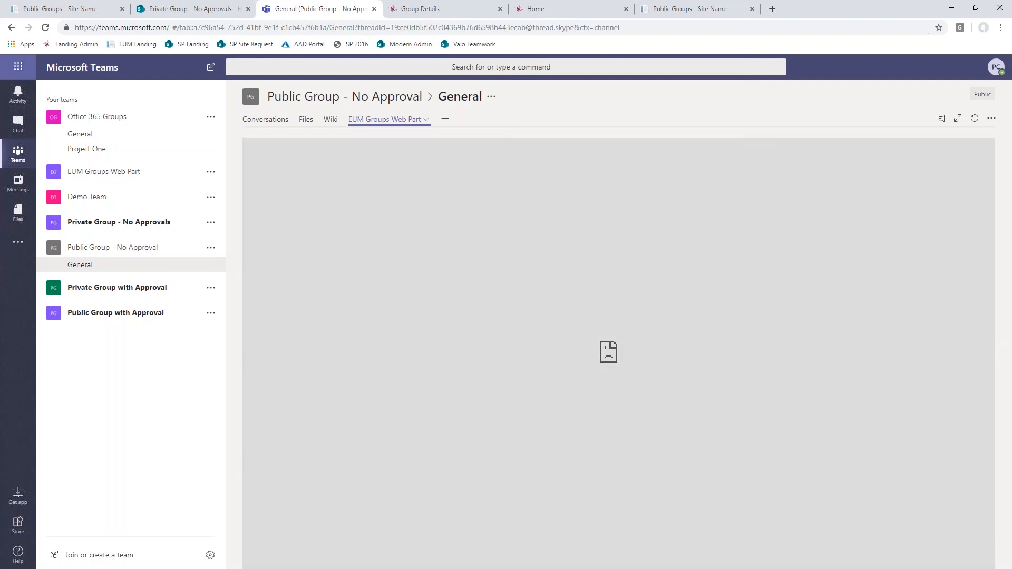
left_click(11, 28)
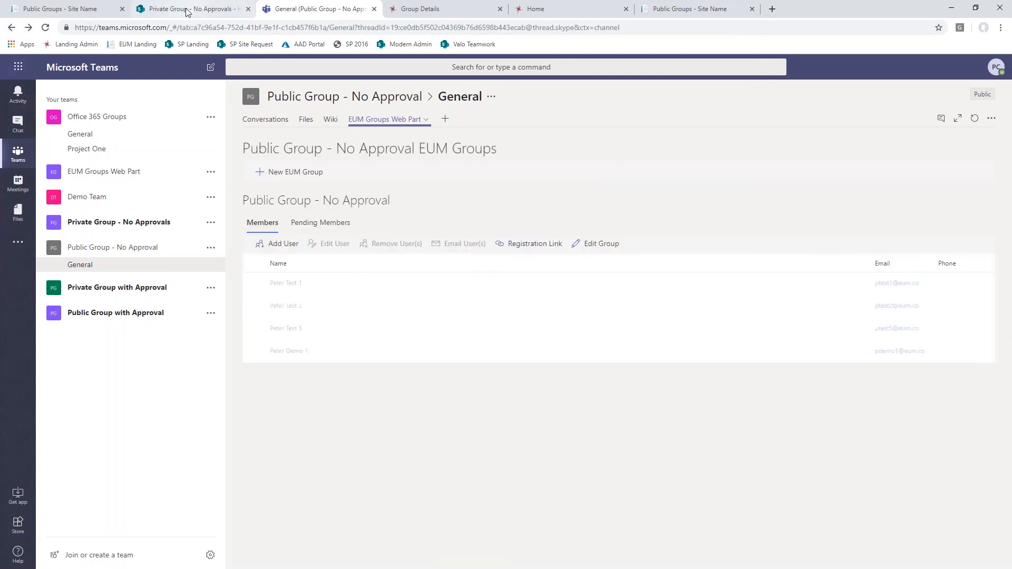
- On the Private Group - No Approvals SharePoint site, start an email to all members and discard the draft without saving
left_click(195, 9)
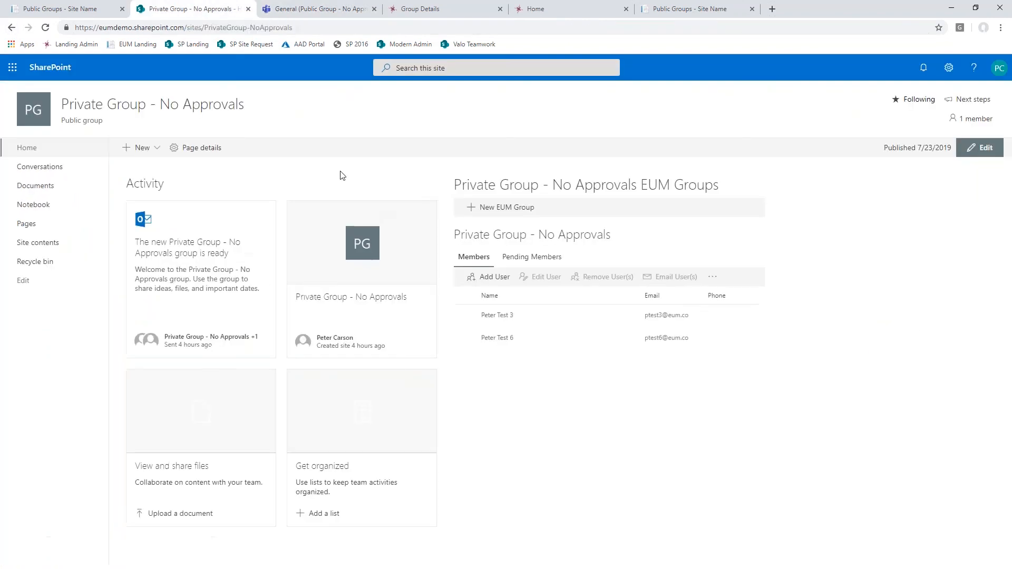
left_click(464, 296)
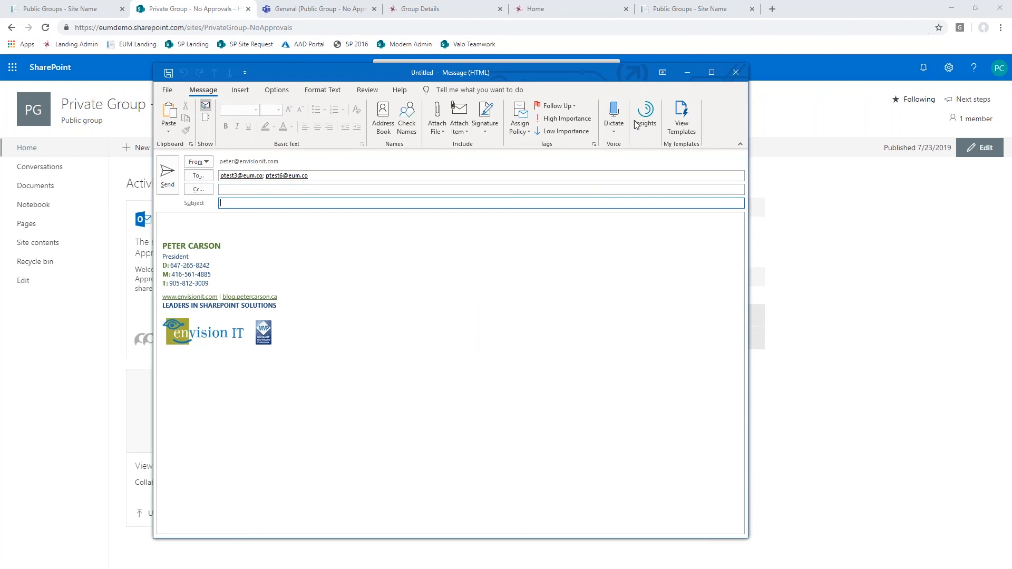
left_click(736, 72)
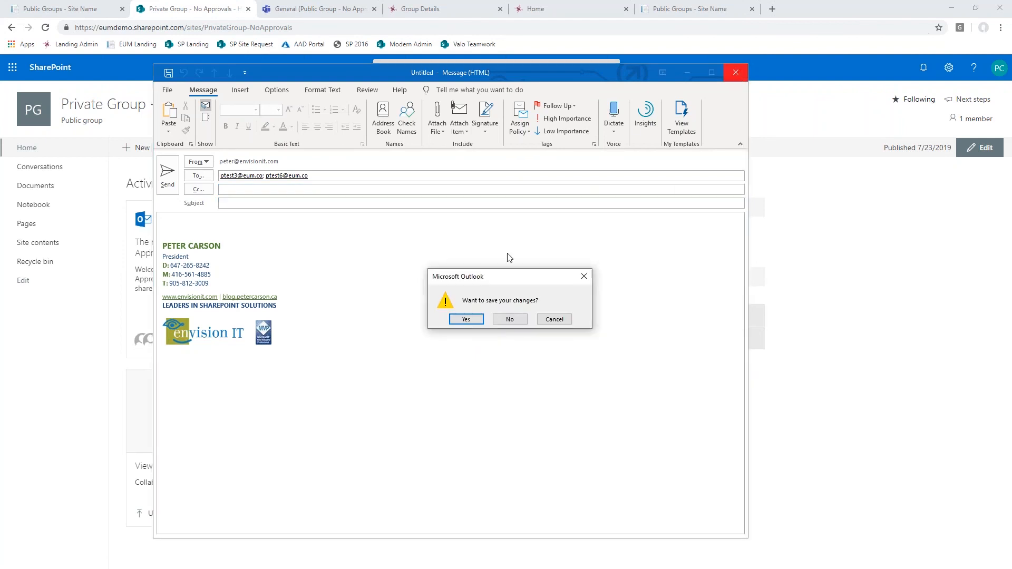
left_click(510, 319)
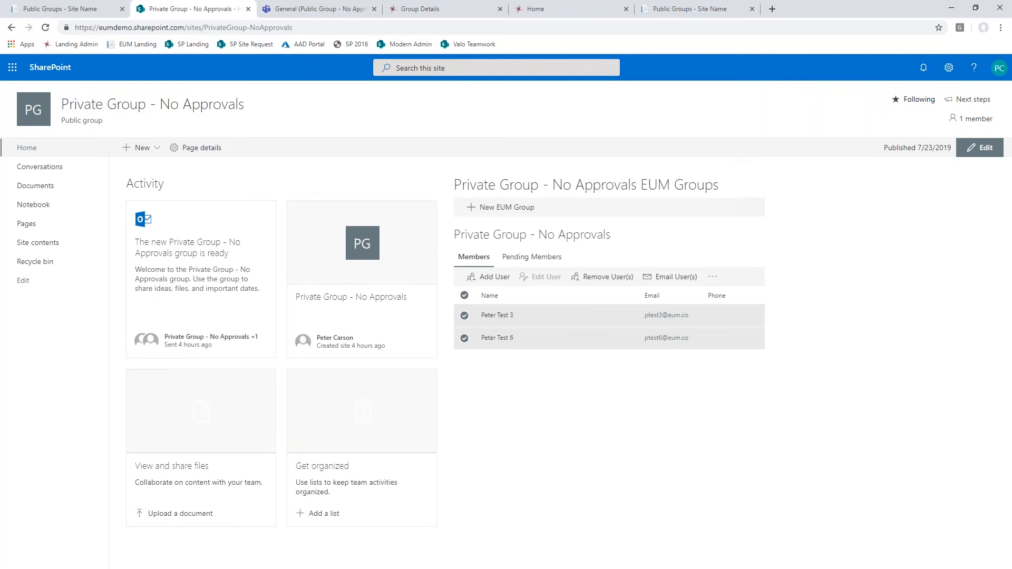
- Return to Teams, show the presentation slide on the EUM Groups and User SPFx Webpart, and switch back to the browser
left_click(318, 9)
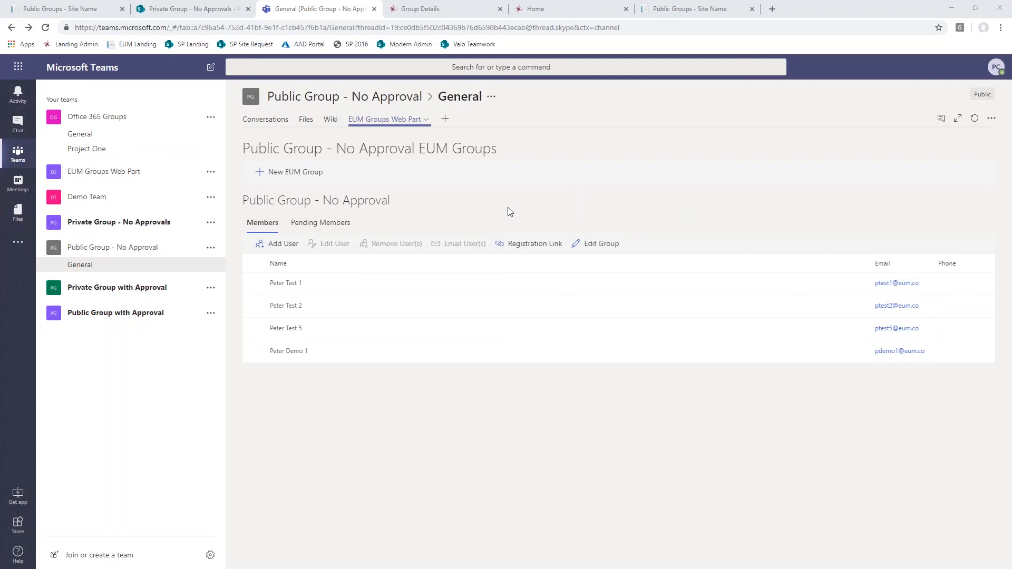
key("alt+Tab")
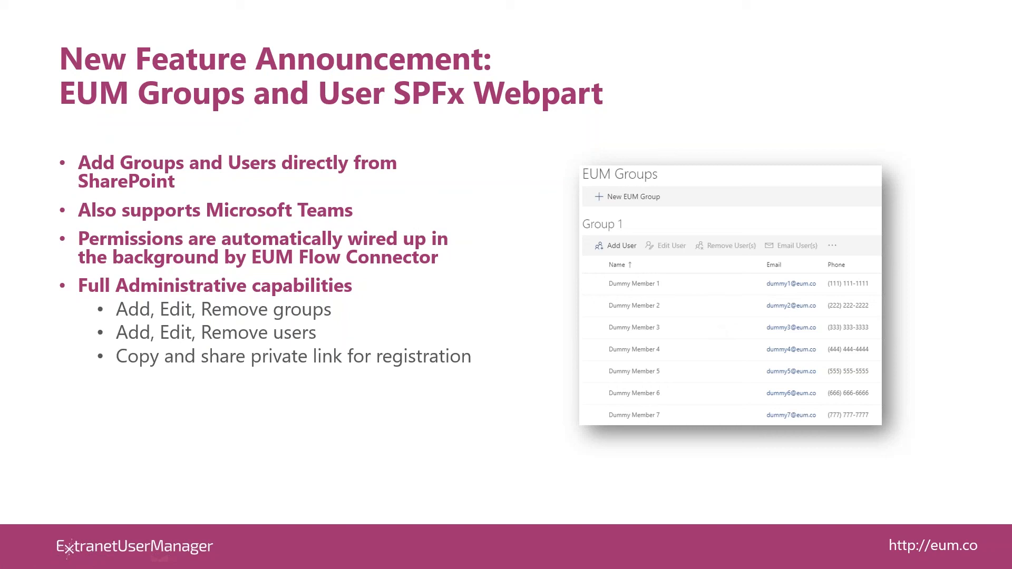
left_click(232, 439)
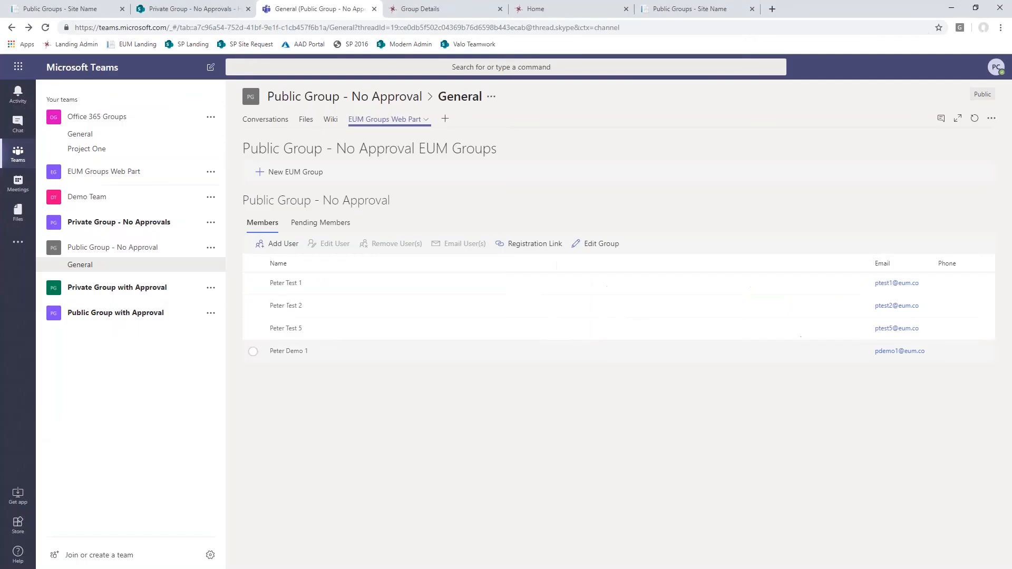
- Search the EUM Admin users, filtering by email with ptest
left_click(422, 9)
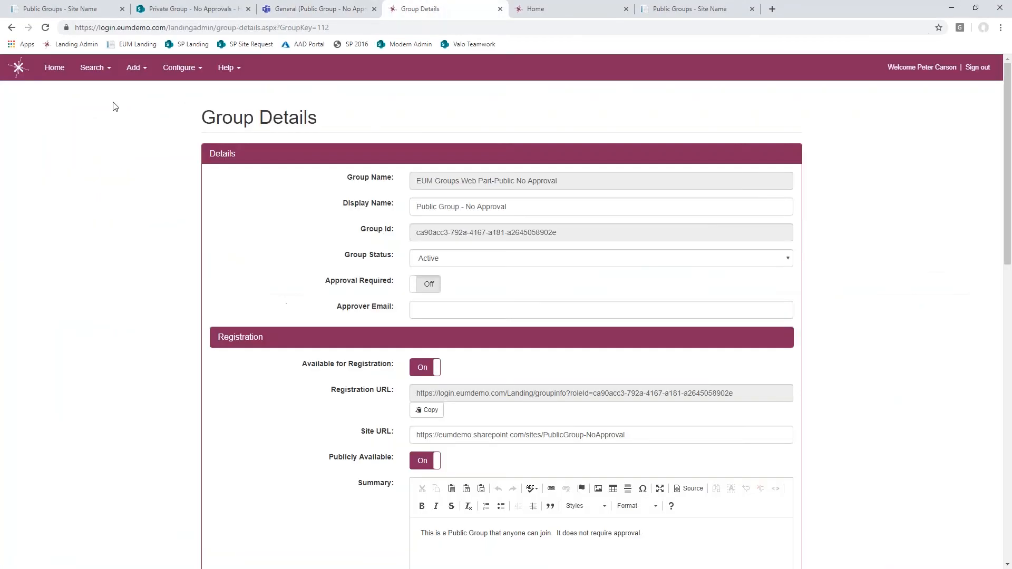
left_click(53, 69)
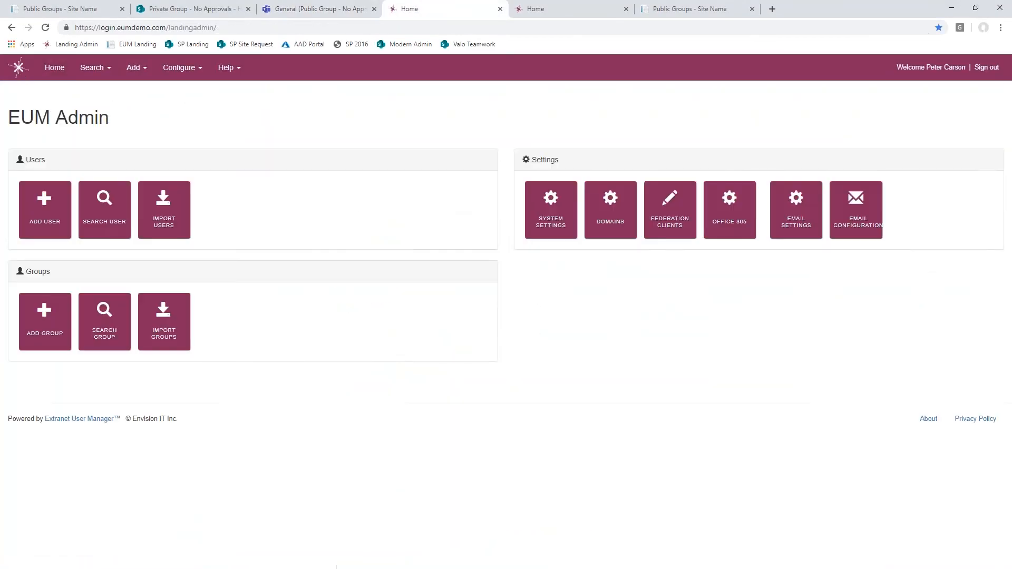
left_click(103, 208)
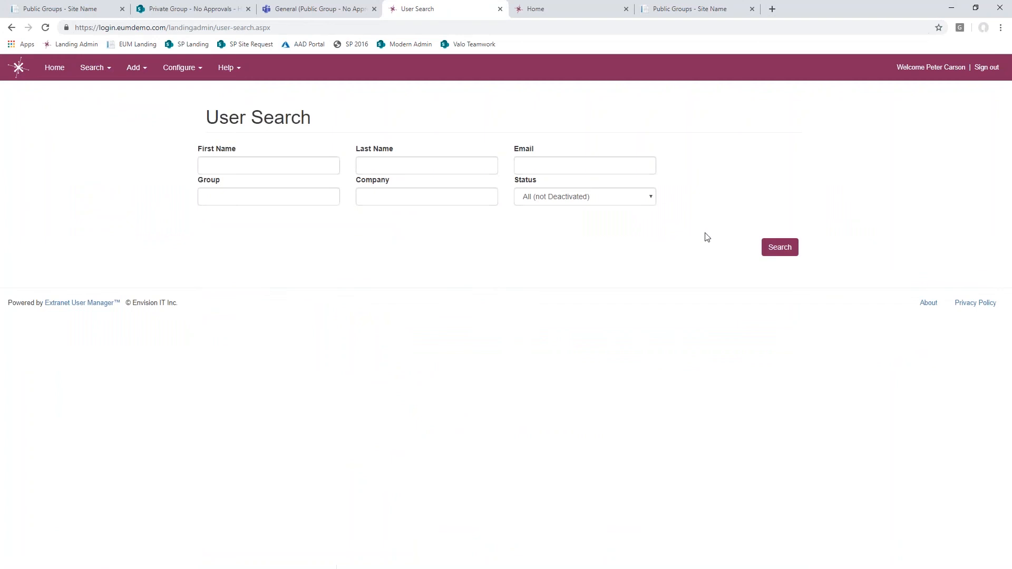
left_click(777, 246)
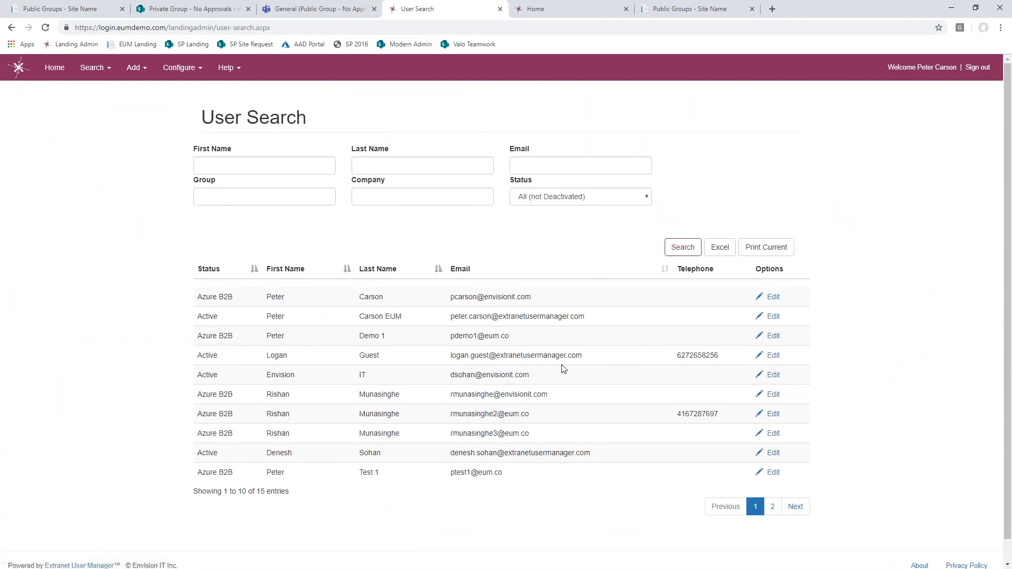
left_click(538, 161)
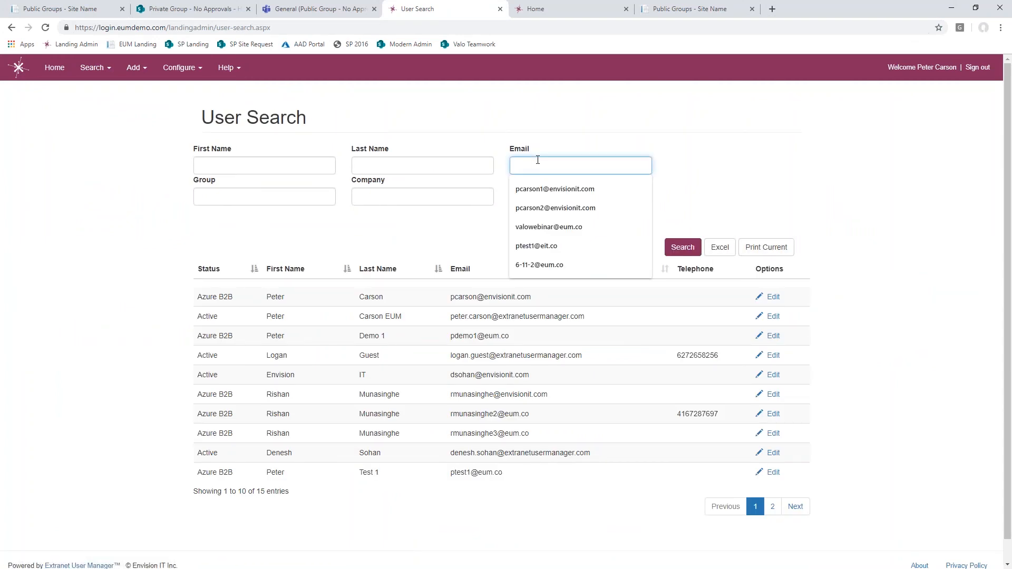
type("ptest")
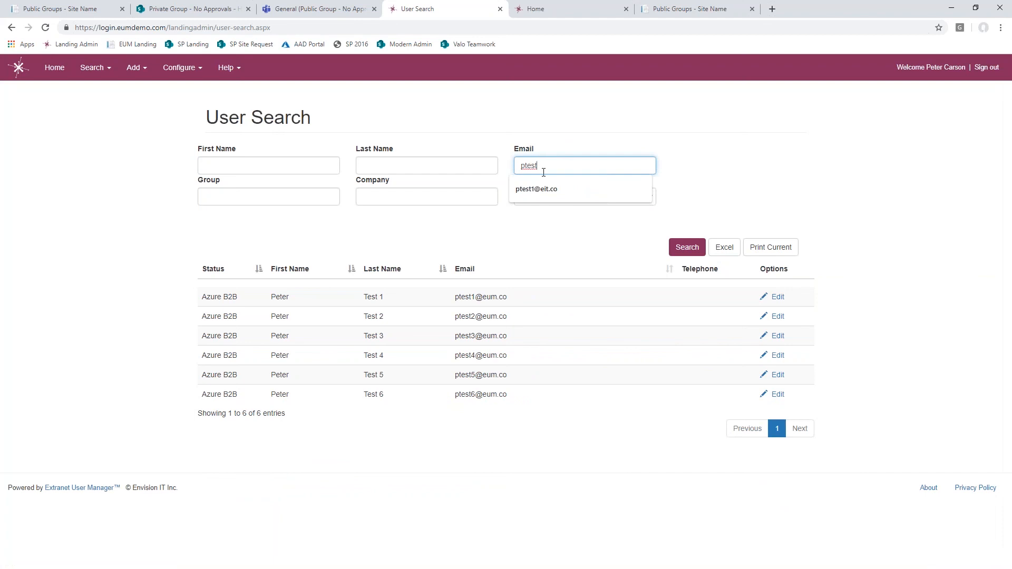
- Open the last test user in the results and examine the profile details, email-sending section and group memberships
left_click(777, 396)
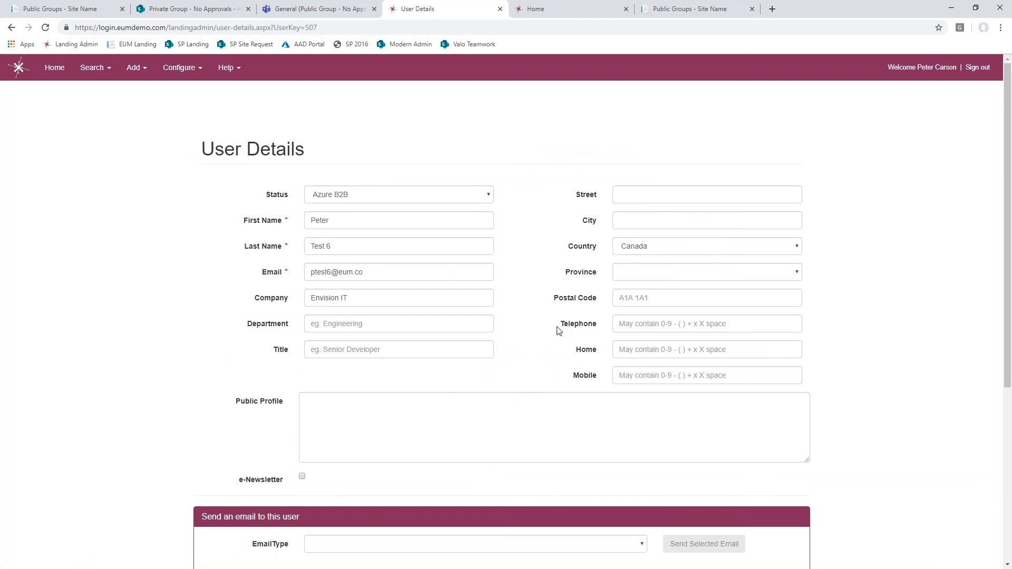
scroll(559, 331, "down", 2)
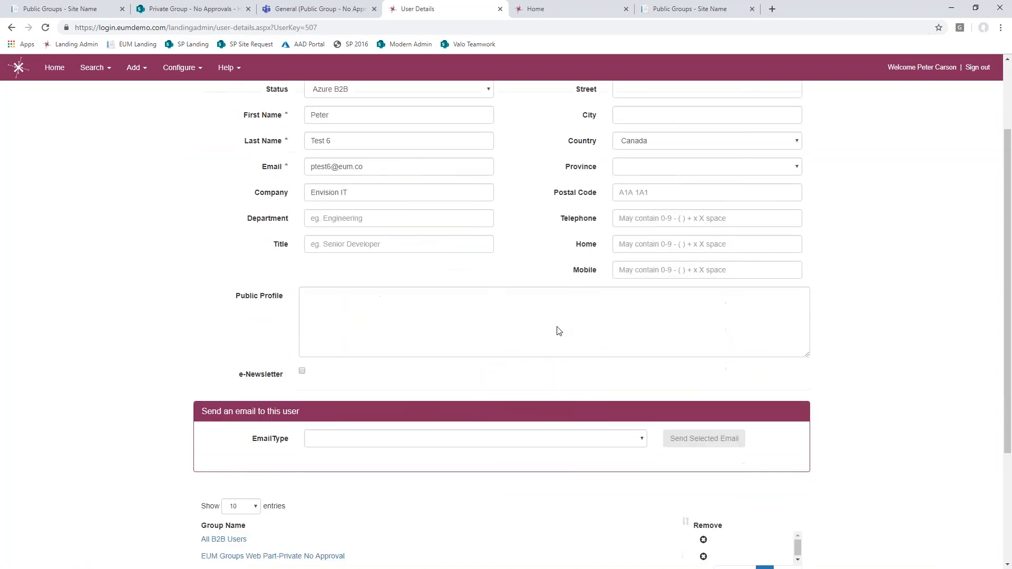
scroll(559, 330, "down", 1)
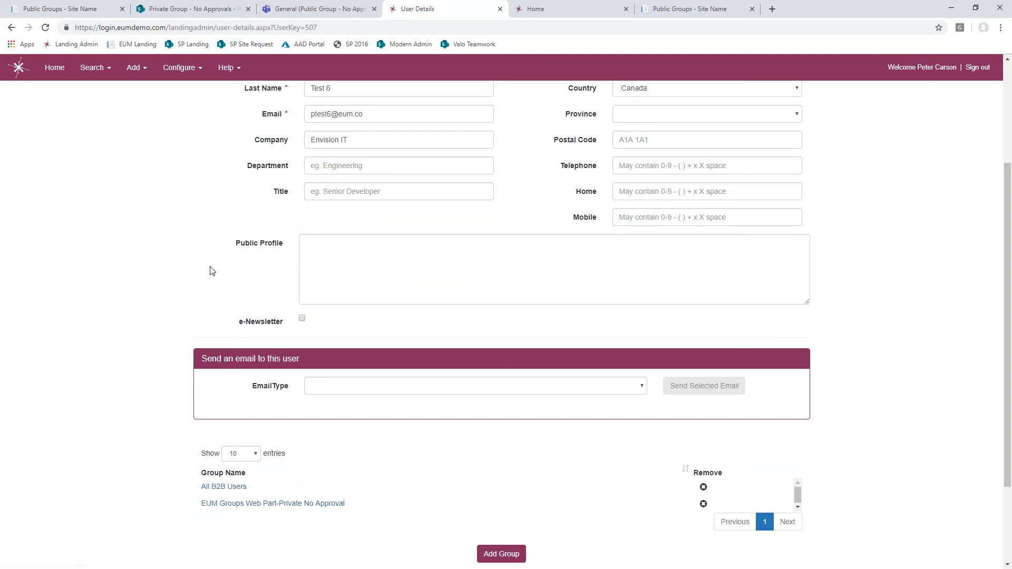
scroll(207, 262, "up", 3)
- Open the AzureB2B Invitation template in the EUM Admin email configuration and examine its body, highlighting the ~displayname~ token
left_click(53, 67)
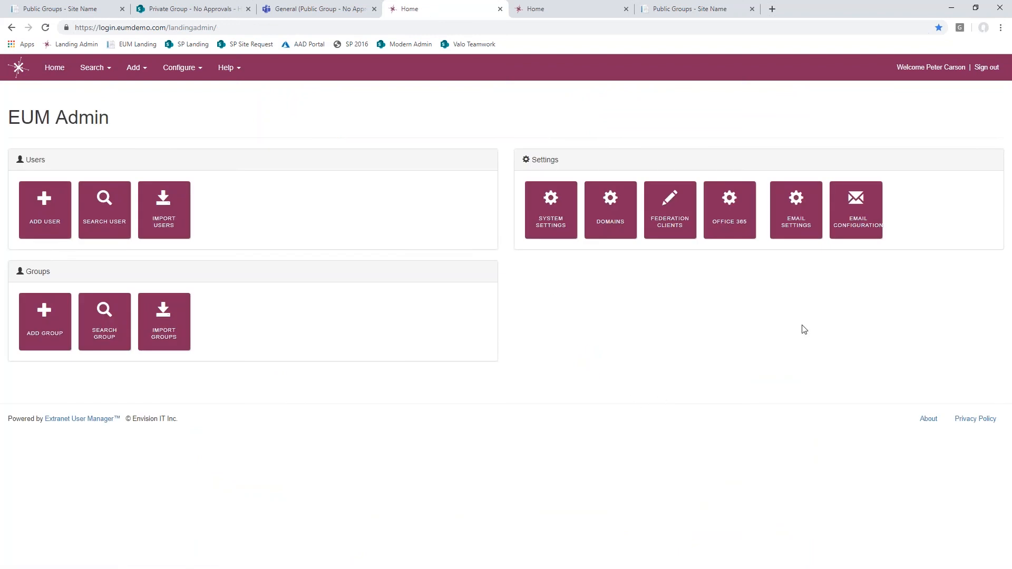
left_click(863, 226)
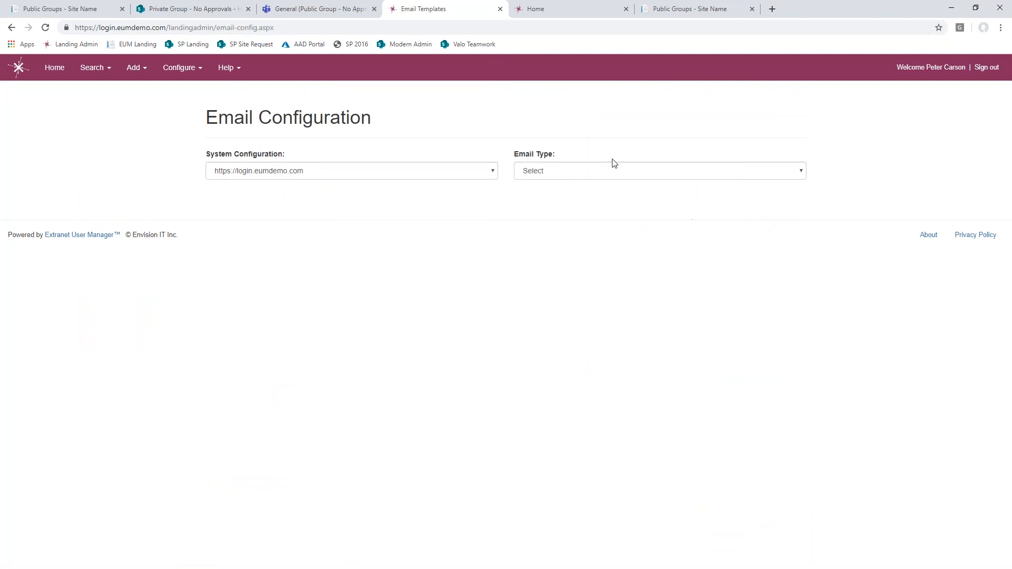
left_click(557, 172)
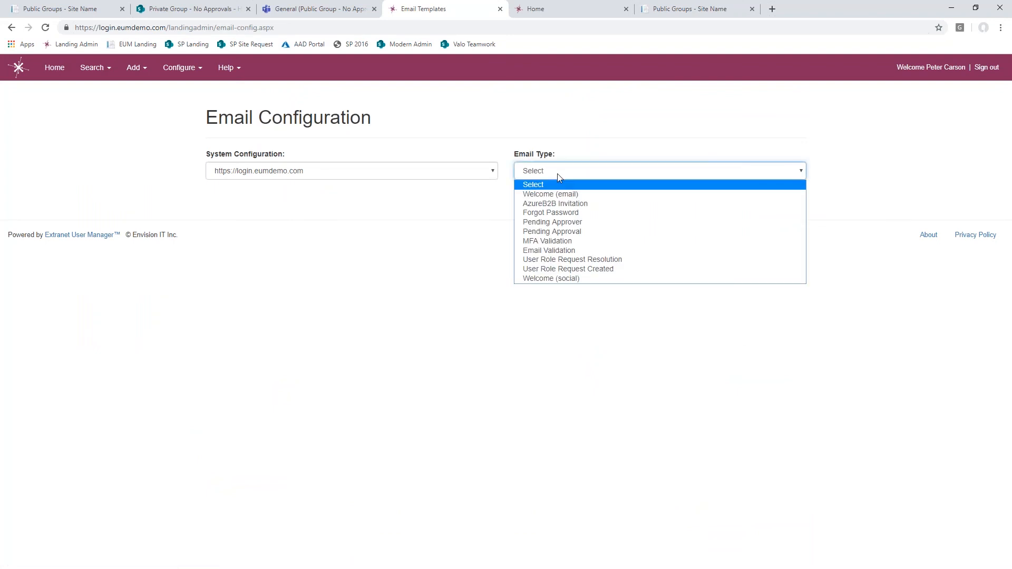
left_click(589, 209)
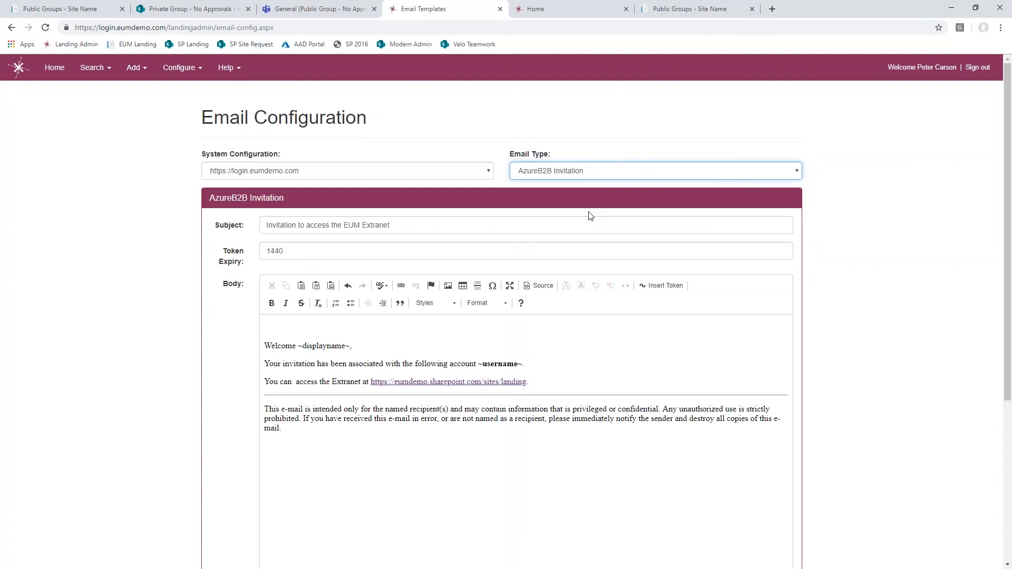
left_click(305, 375)
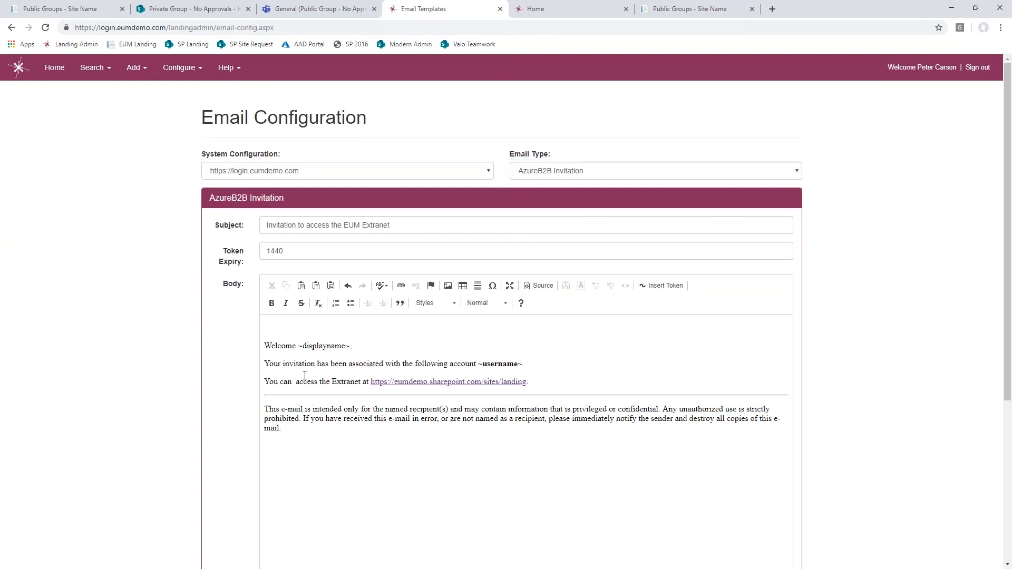
left_click_drag(299, 346, 350, 347)
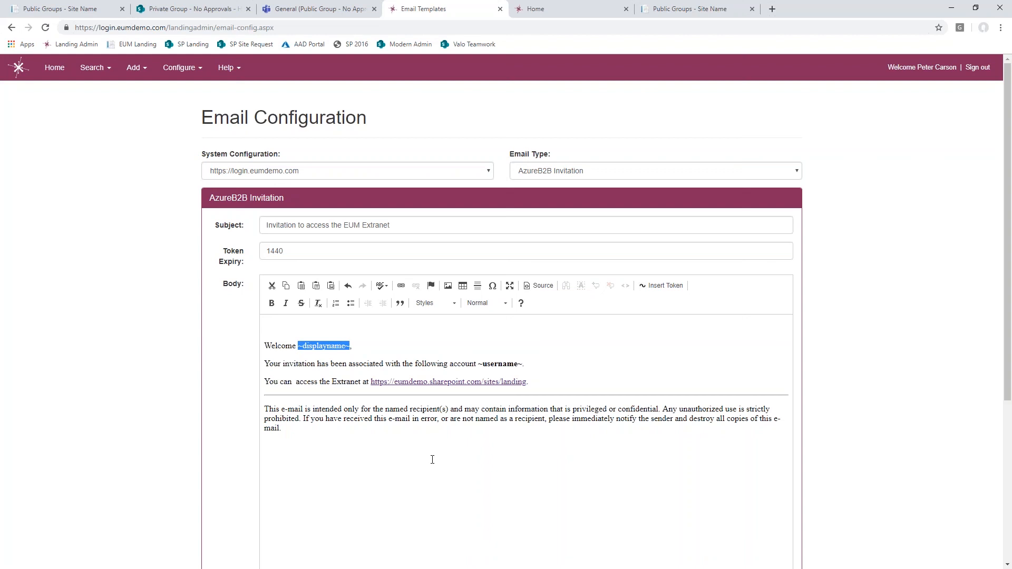
key("alt+Tab")
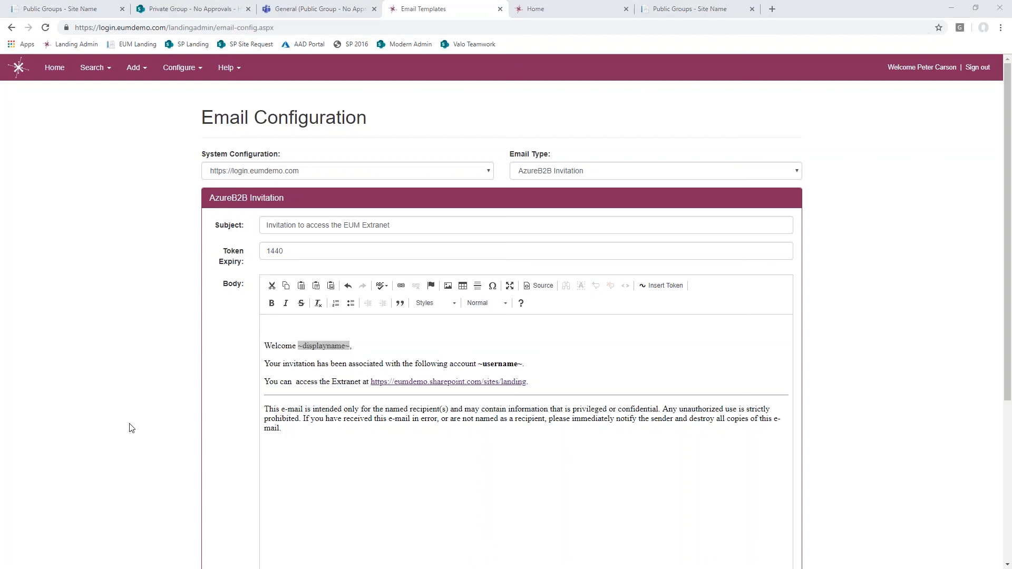